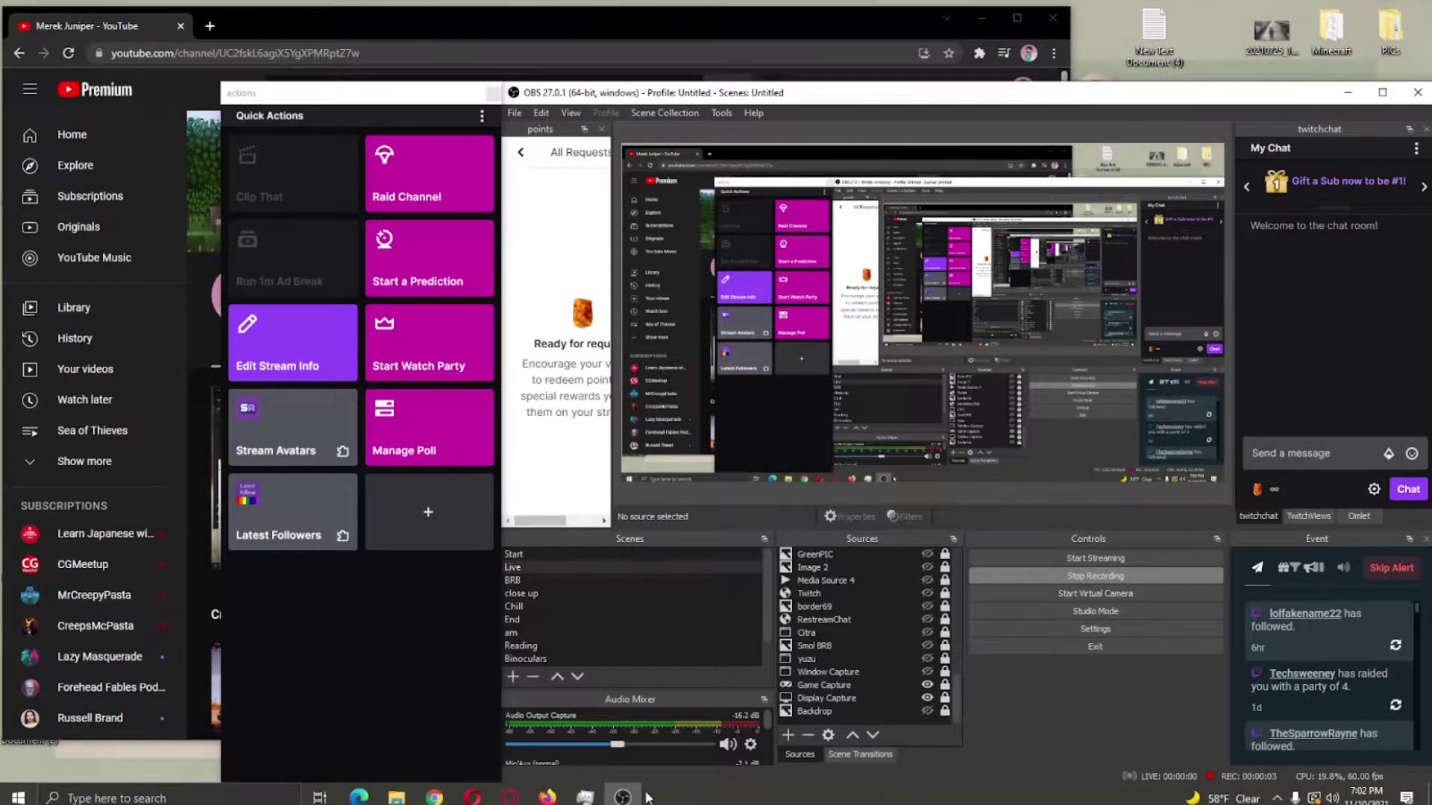
pyautogui.scroll(-1, 651, 754)
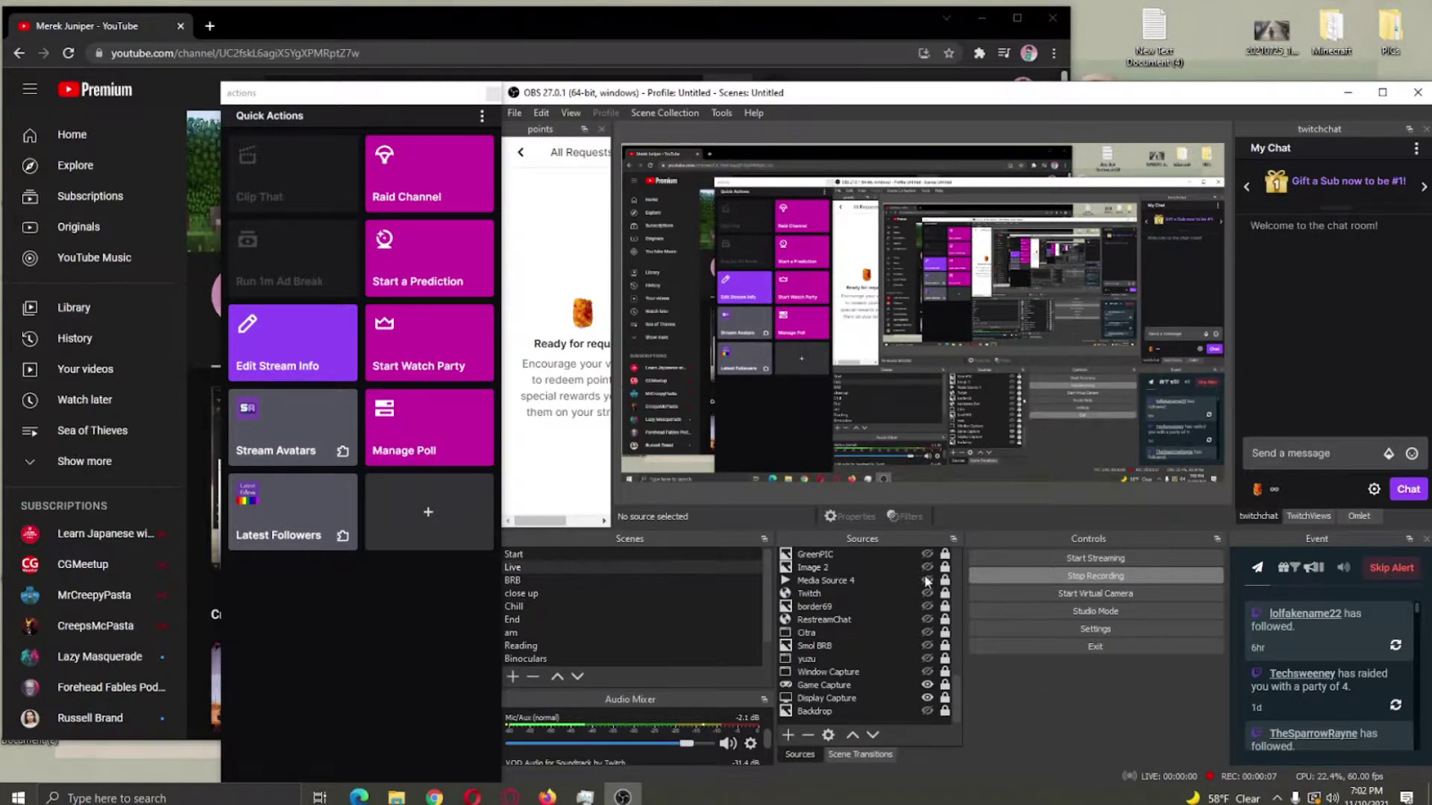
pyautogui.click(483, 19)
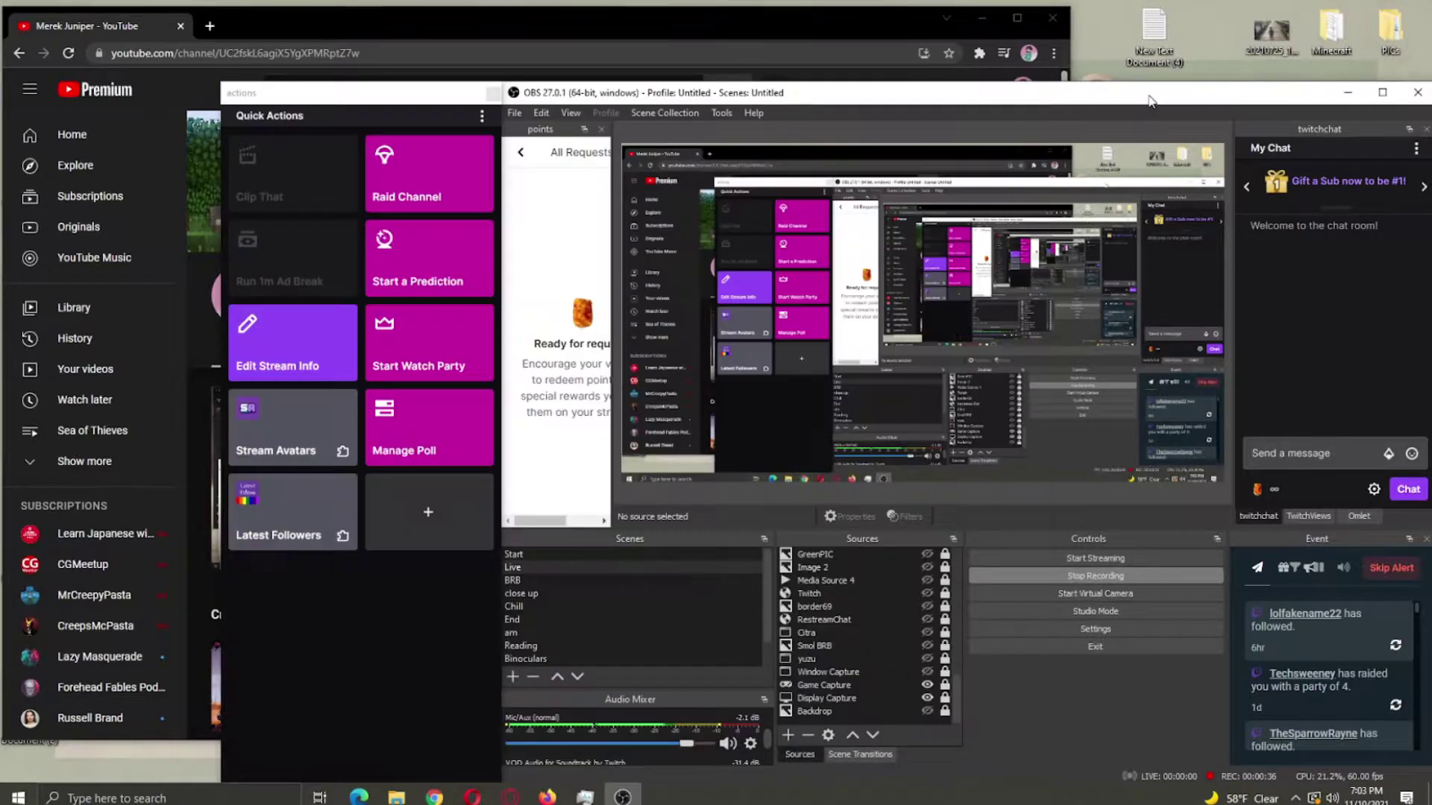
pyautogui.click(1148, 97)
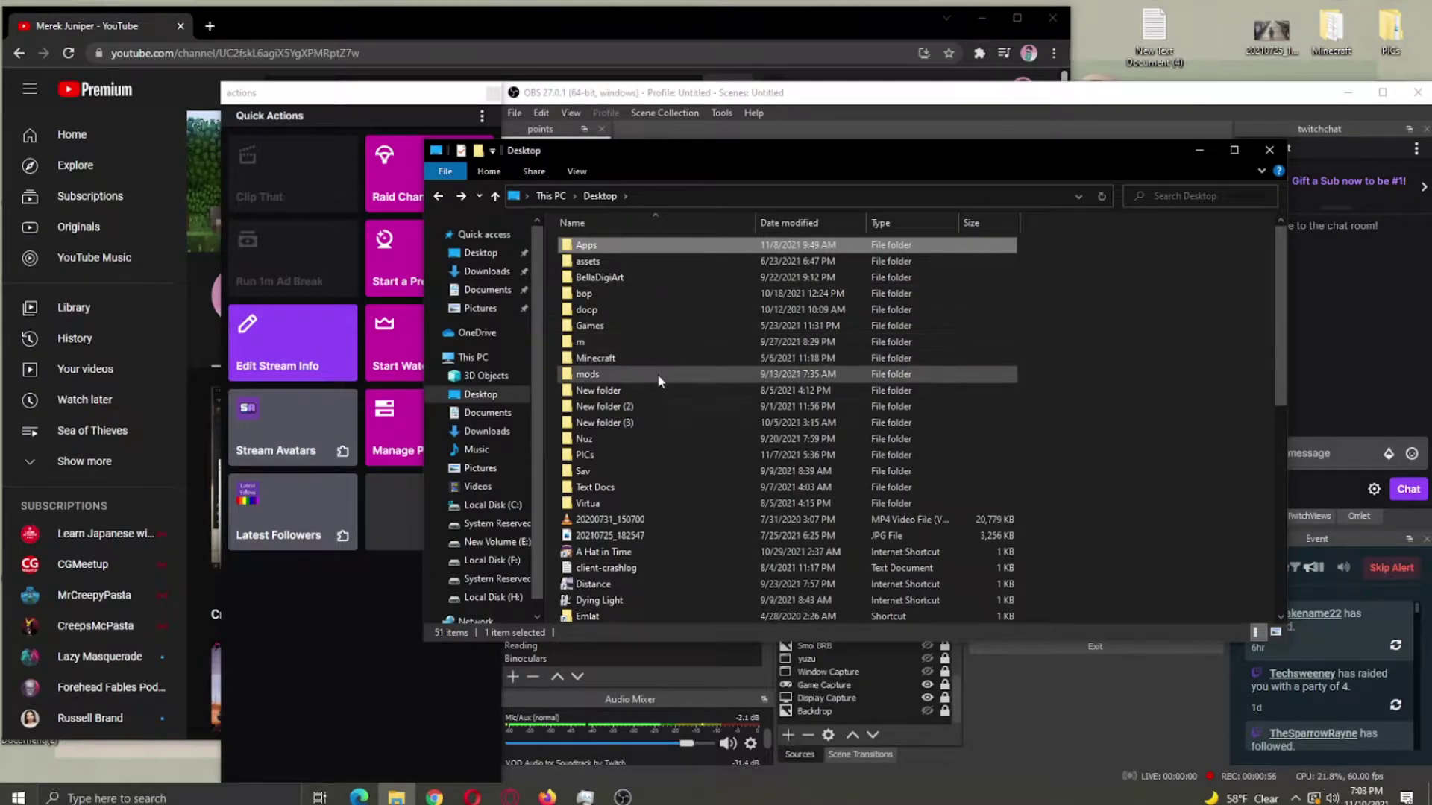
# Start the Minecraft Launcher from the Games folder and decline the launcher upgrade.
pyautogui.scroll(-4, 650, 374)
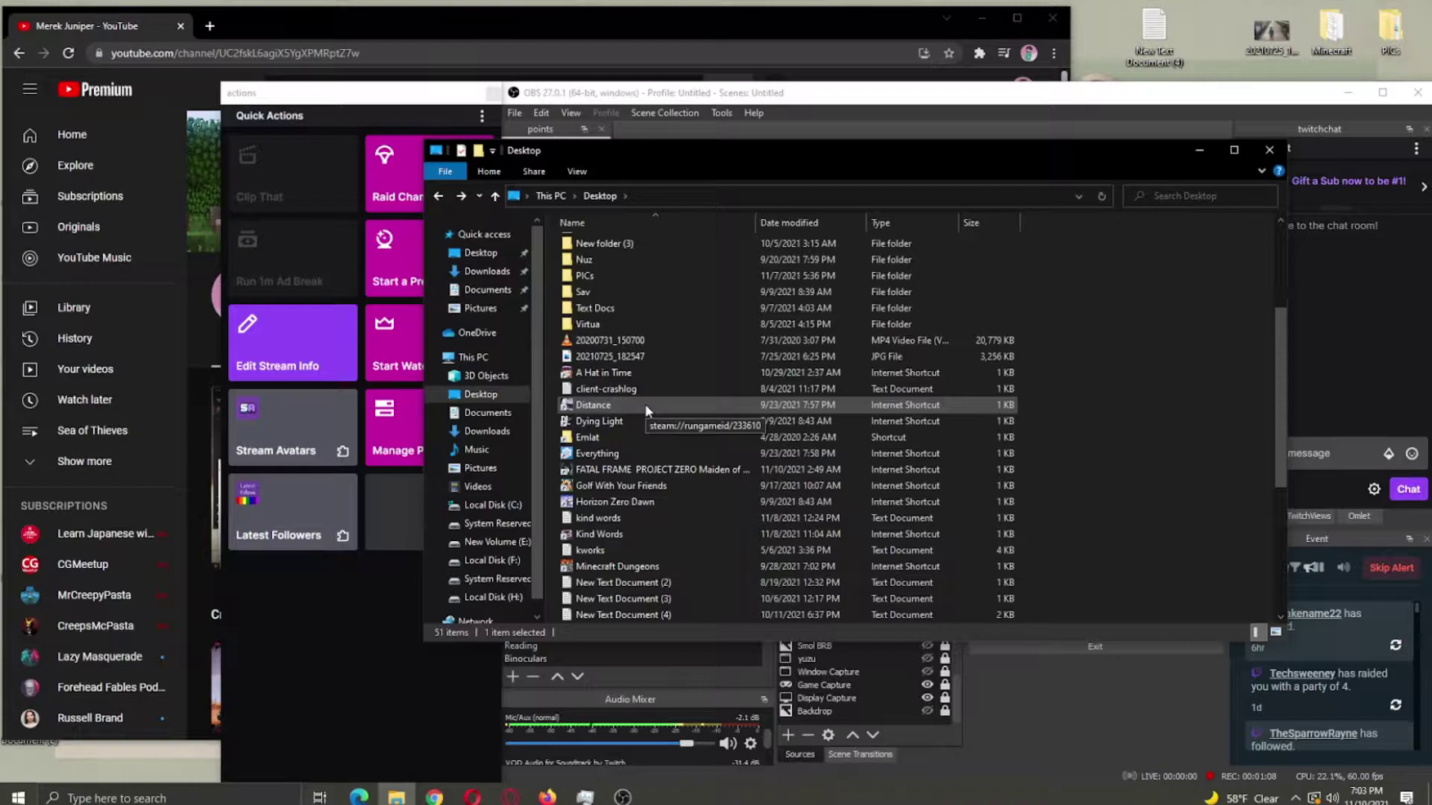
pyautogui.click(440, 196)
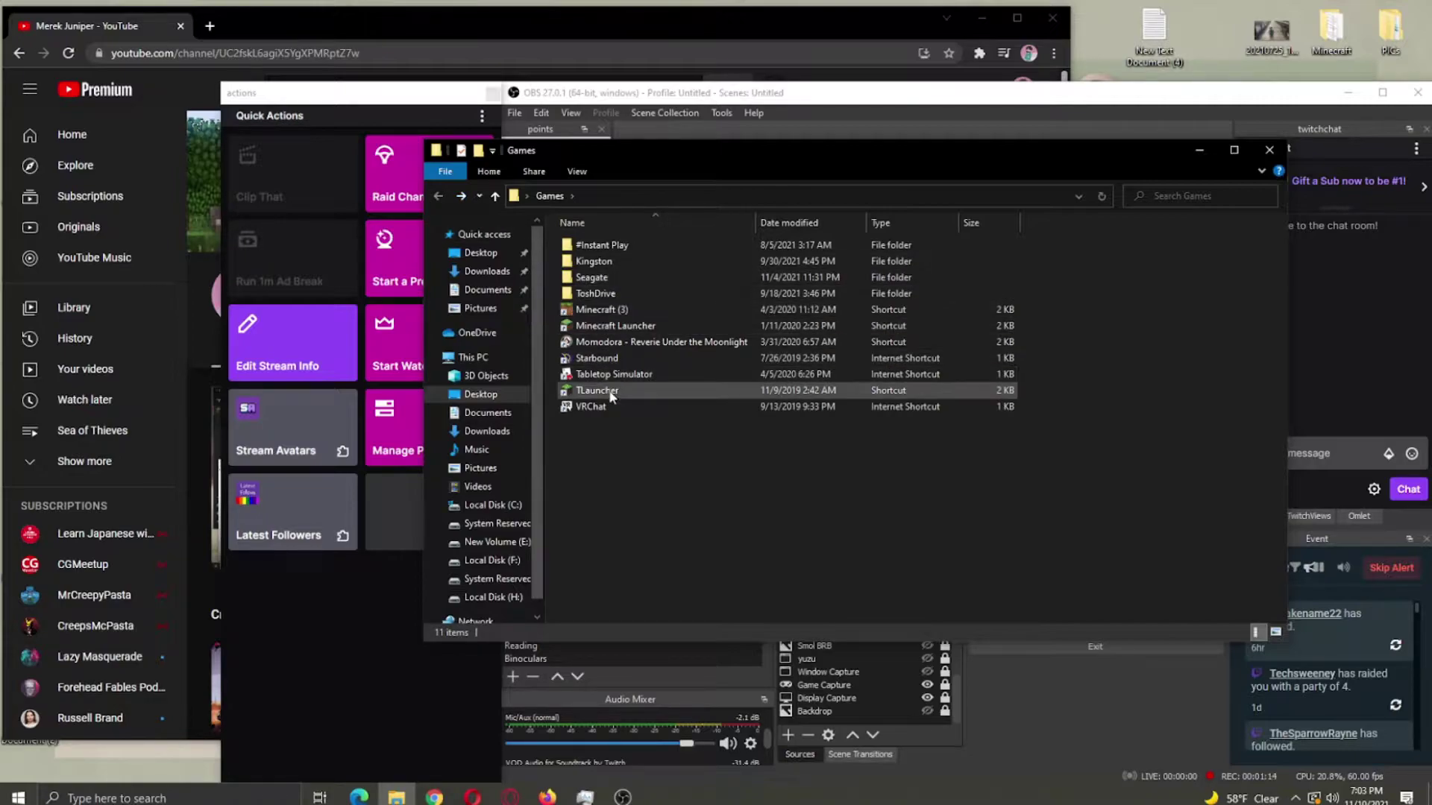
pyautogui.click(609, 330)
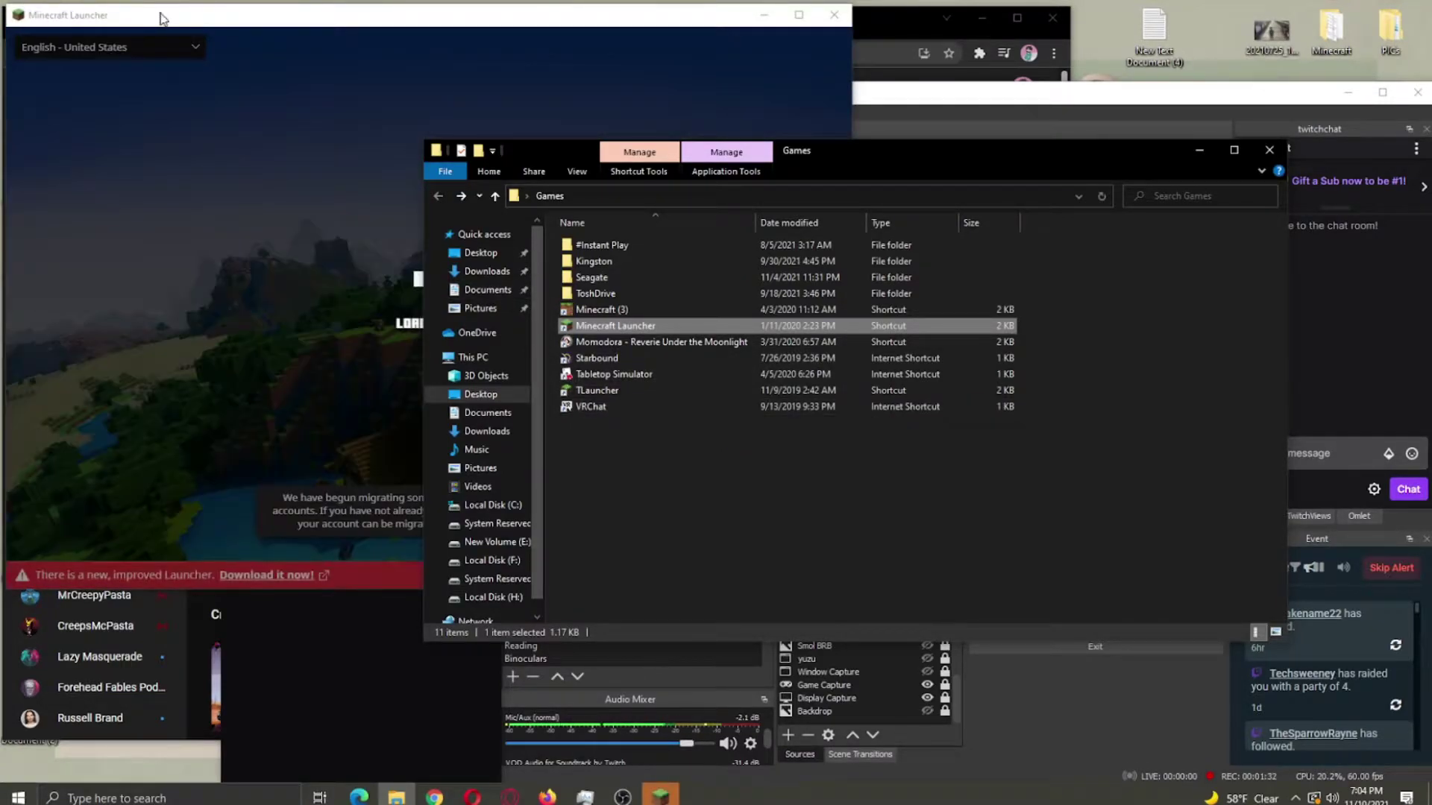
pyautogui.click(163, 19)
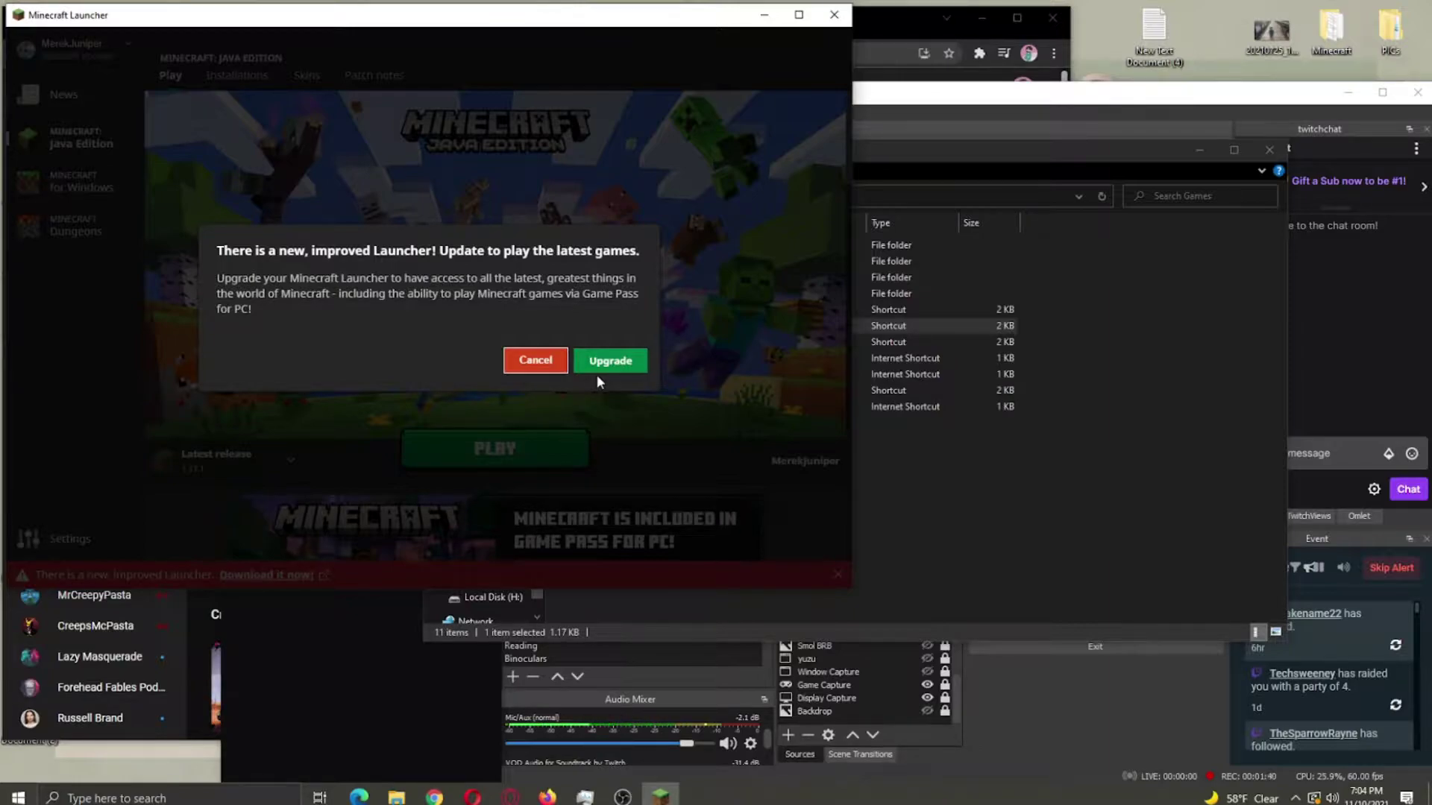
pyautogui.click(556, 363)
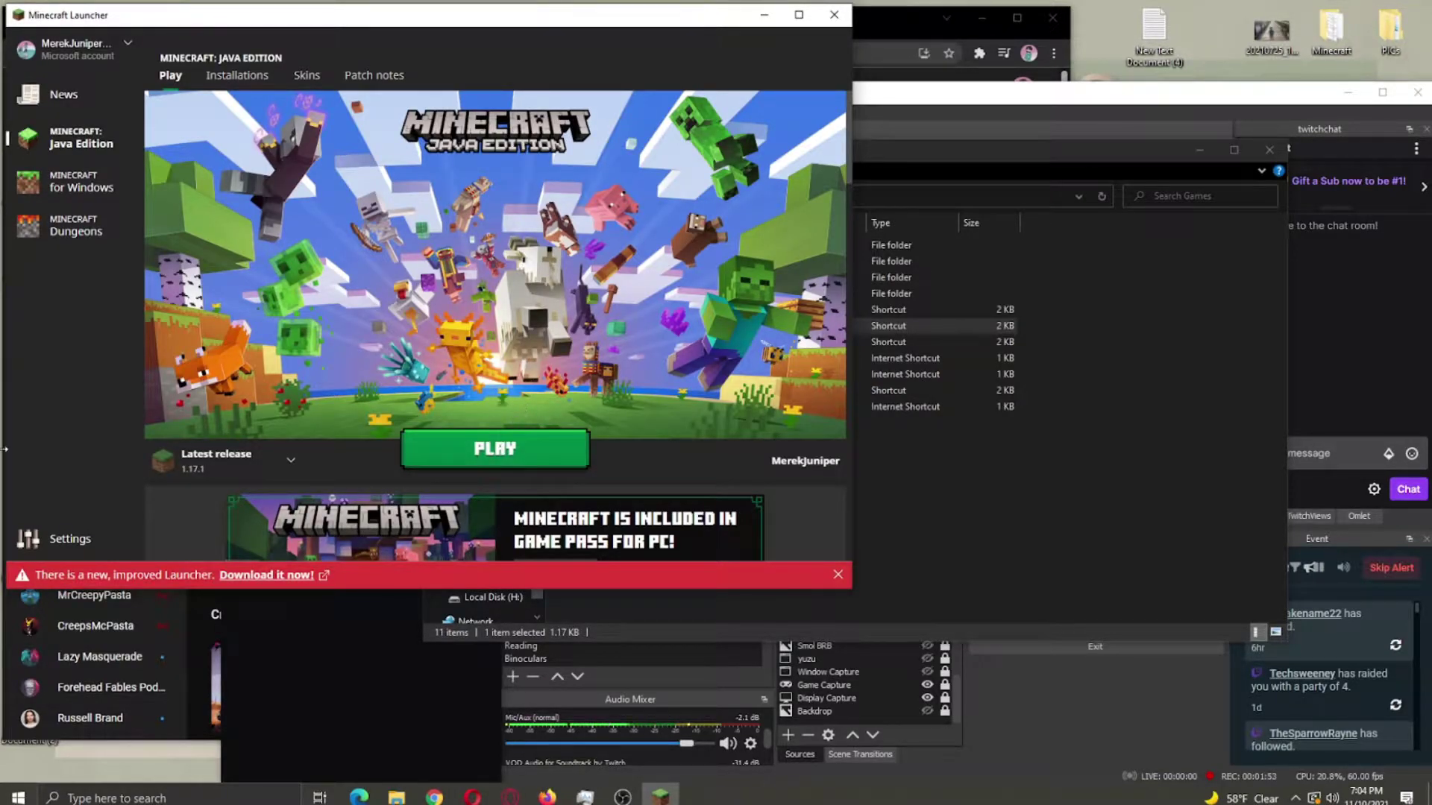
# Select the Better Minecraft [FORGE] - 1.16.5 installation for Minecraft: Java Edition.
pyautogui.scroll(-4, 415, 451)
pyautogui.scroll(2, 414, 469)
pyautogui.scroll(1, 415, 468)
pyautogui.click(240, 466)
pyautogui.scroll(-3, 258, 409)
pyautogui.scroll(-8, 260, 412)
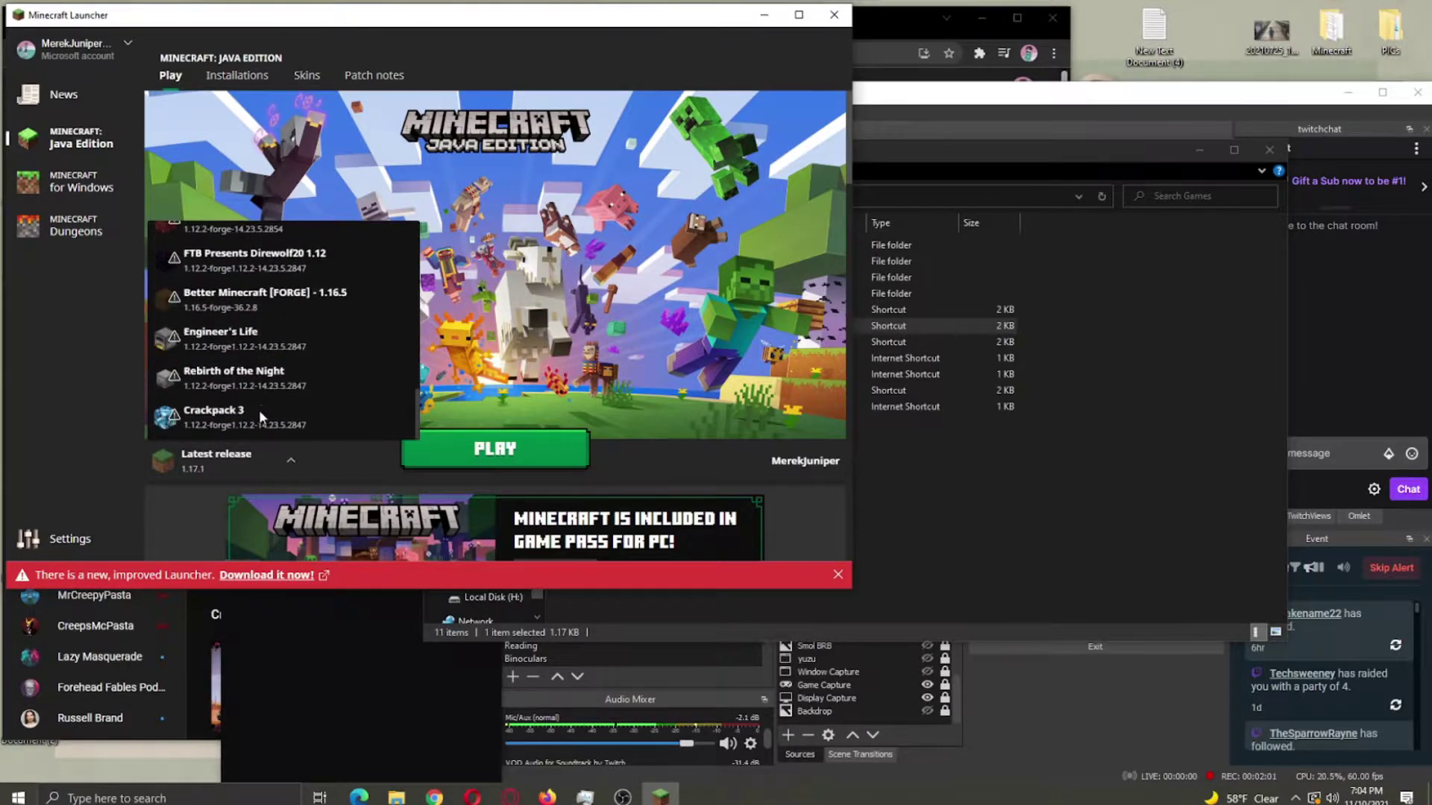
pyautogui.scroll(10, 254, 414)
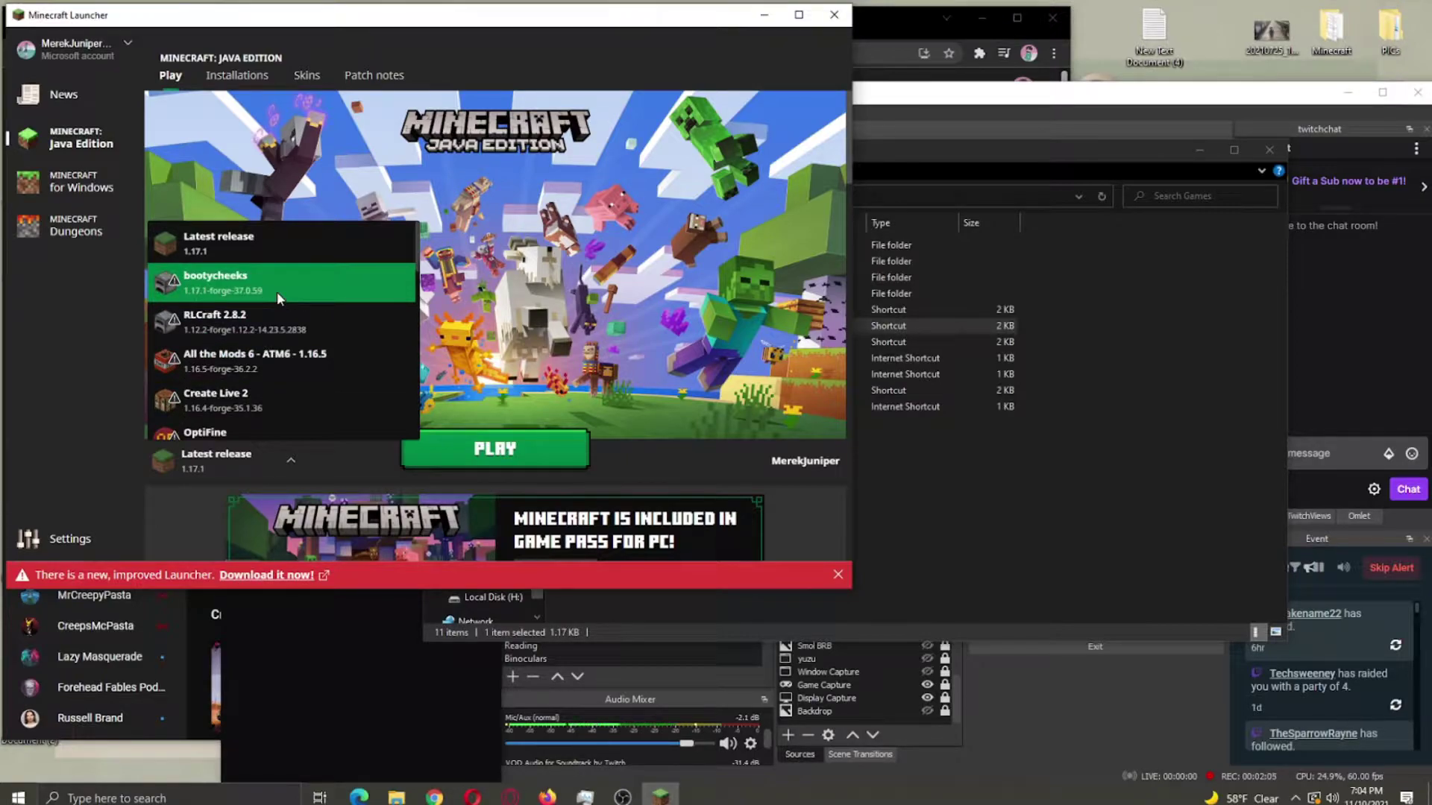
pyautogui.scroll(-2, 280, 313)
pyautogui.scroll(2, 283, 321)
pyautogui.scroll(-4, 287, 349)
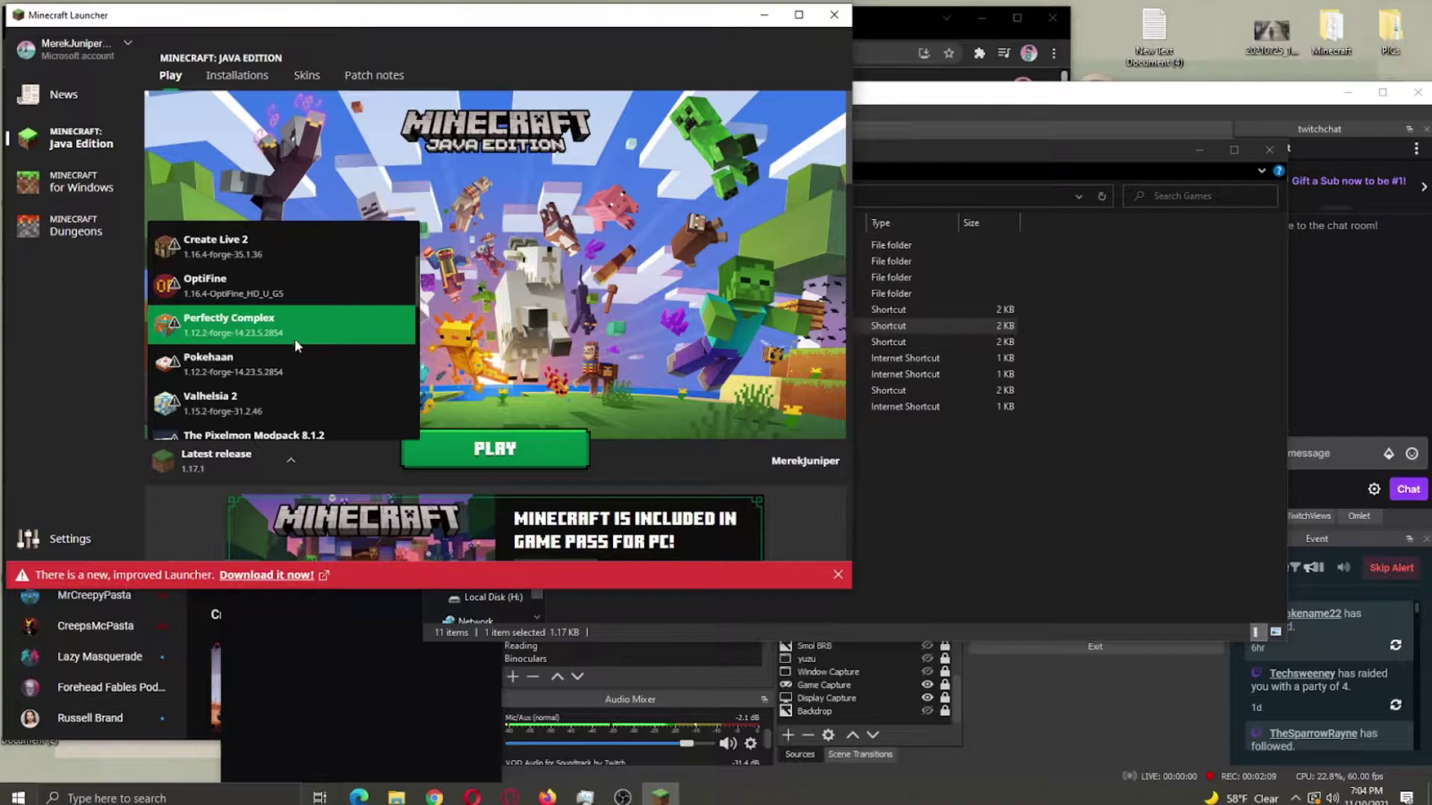
pyautogui.scroll(4, 298, 346)
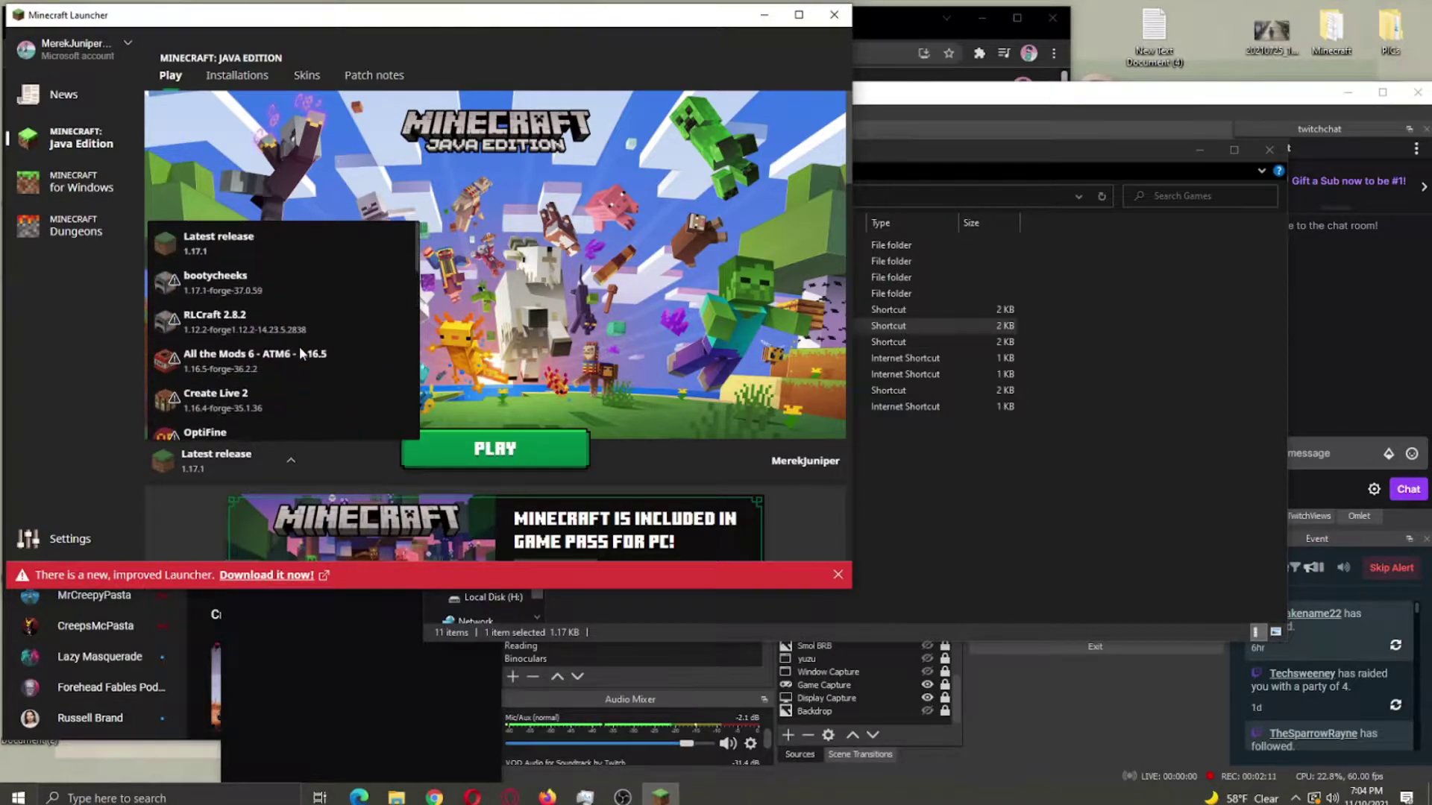
pyautogui.scroll(-10, 298, 346)
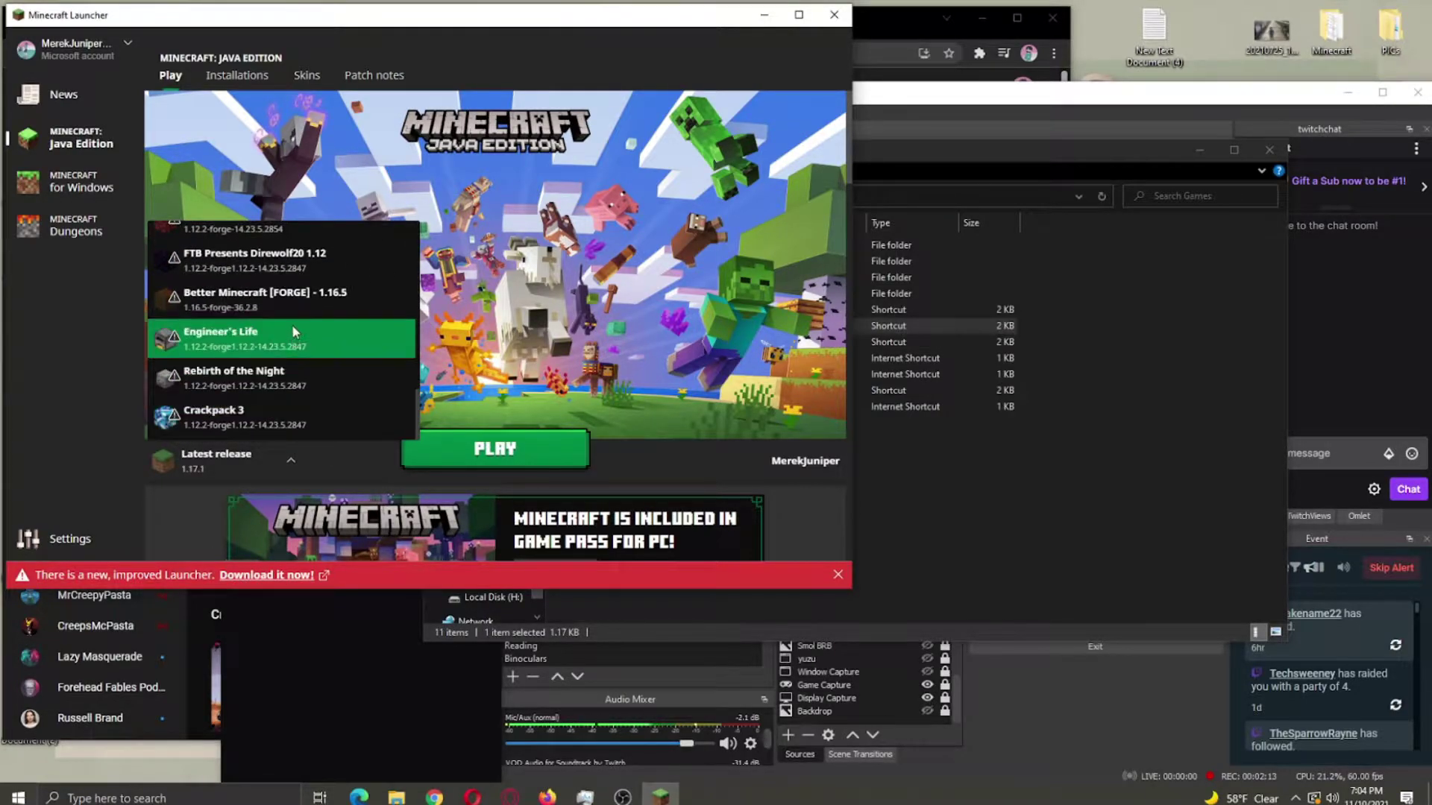
pyautogui.click(306, 297)
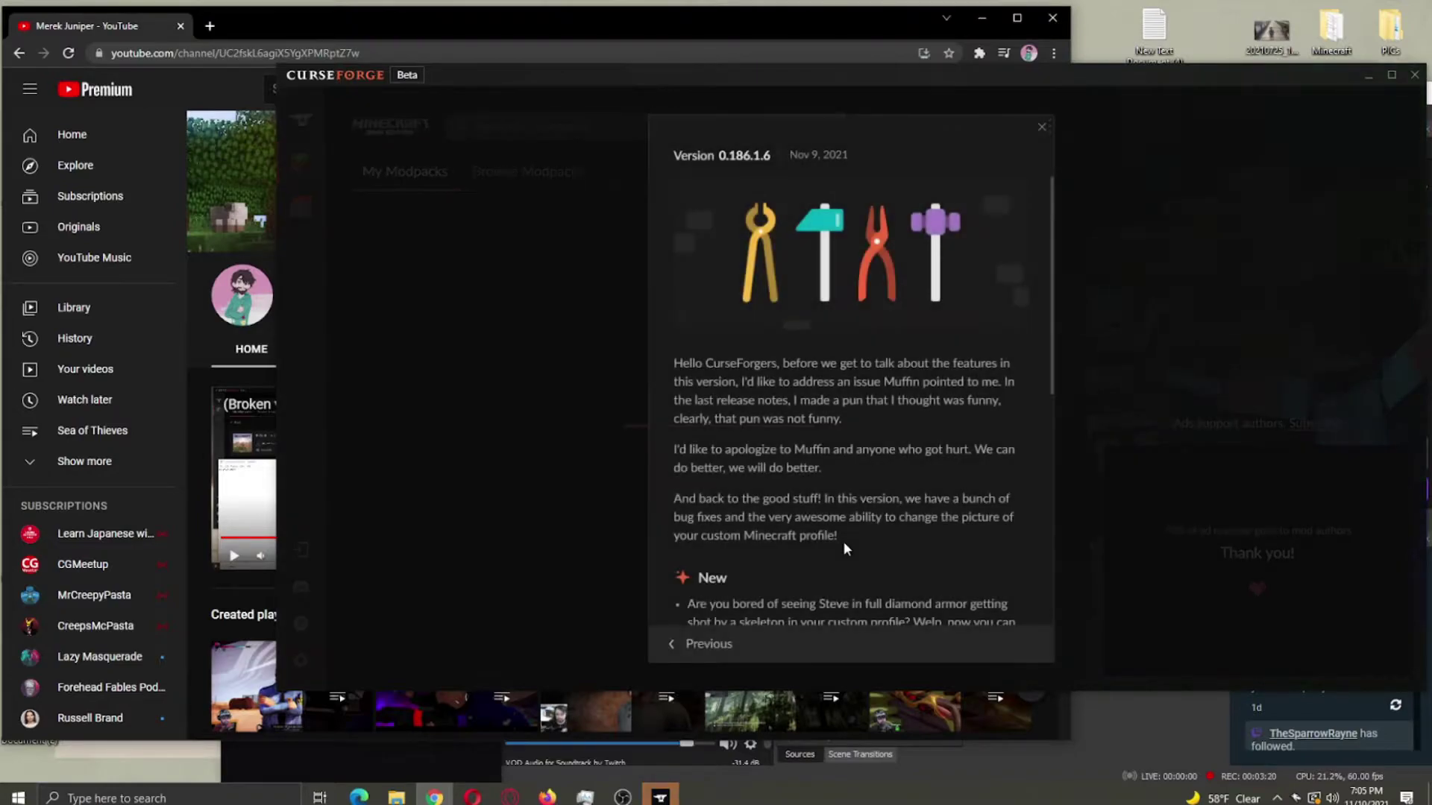
# In CurseForge, close the release notes and show the Minecraft modpacks available to browse.
pyautogui.click(1043, 128)
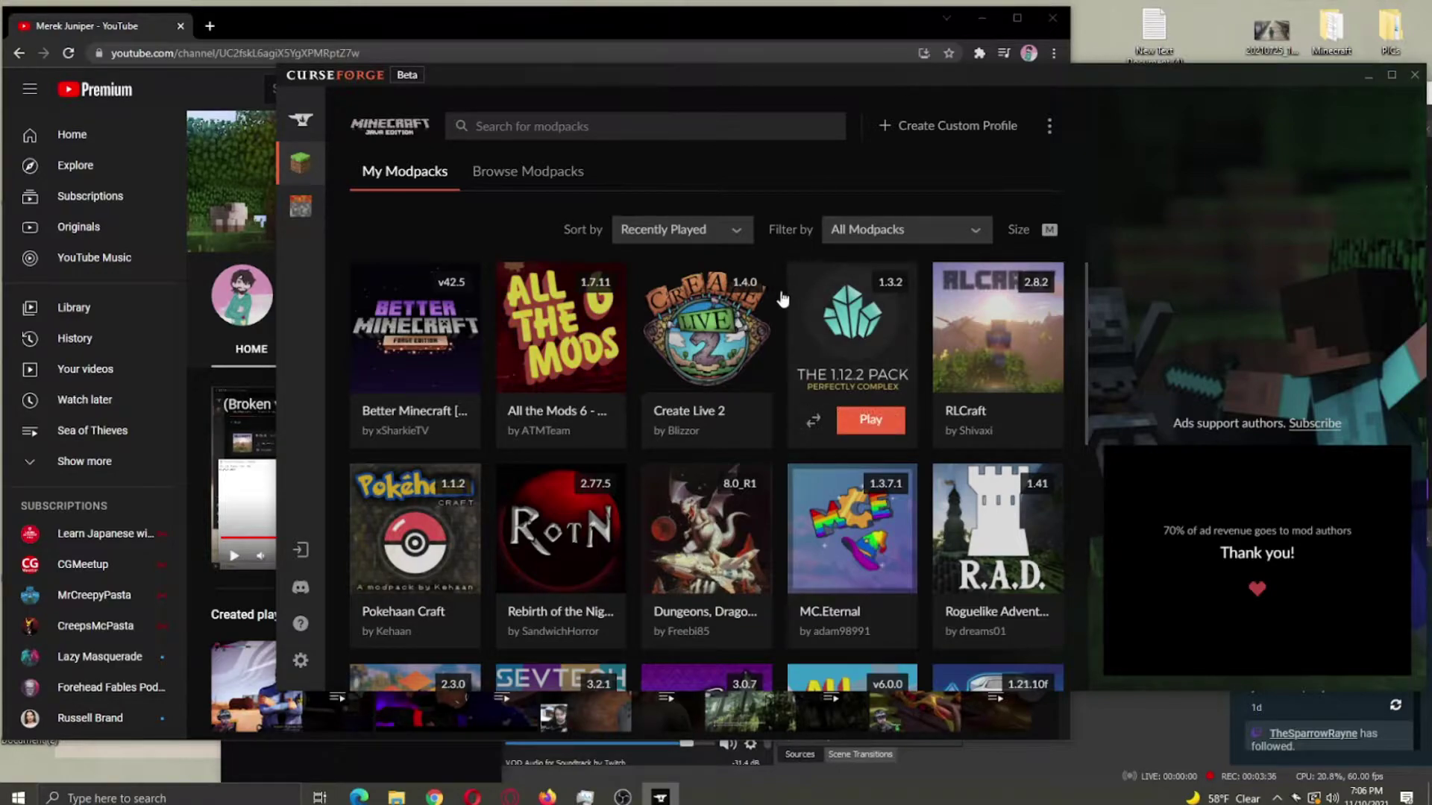
pyautogui.moveTo(736, 293)
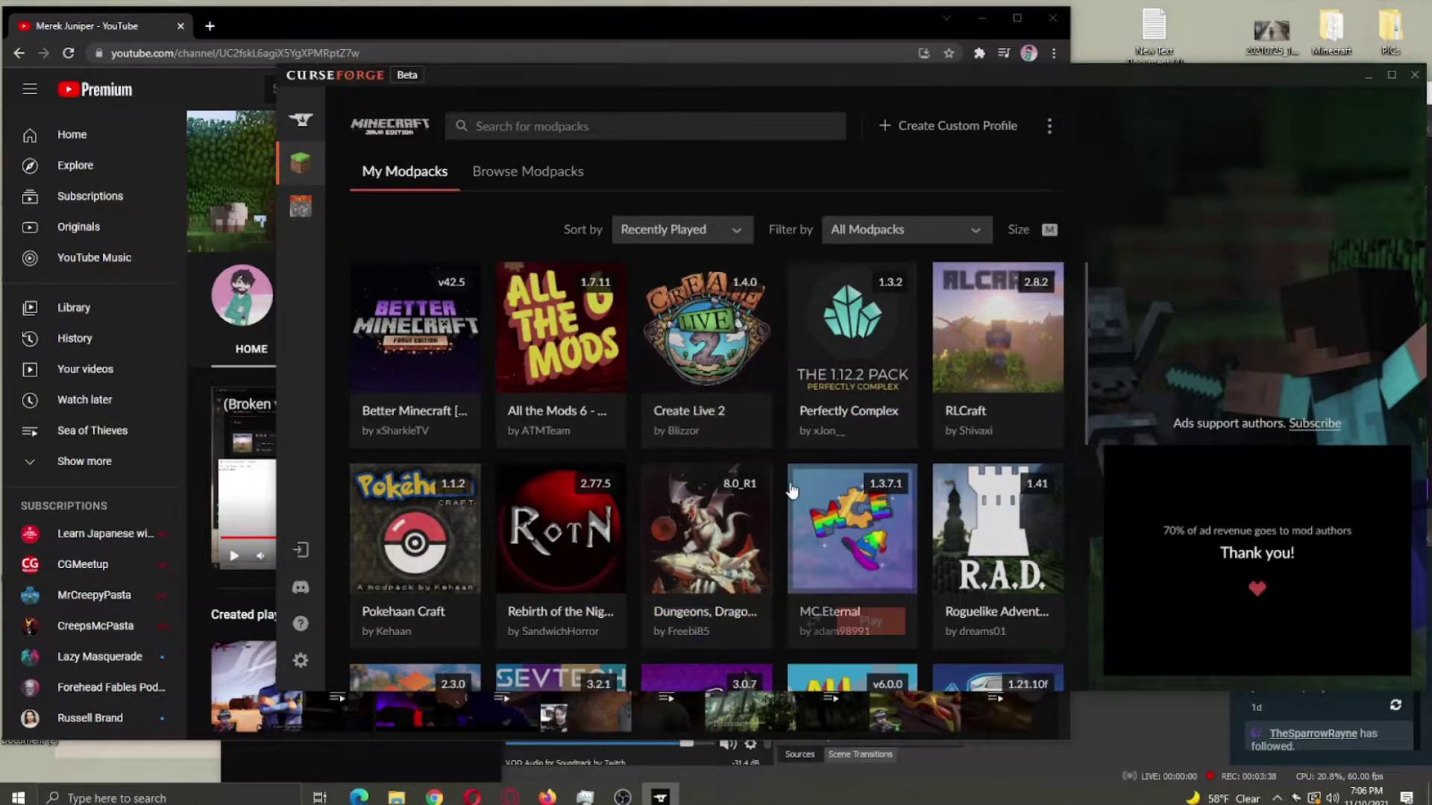
pyautogui.click(497, 176)
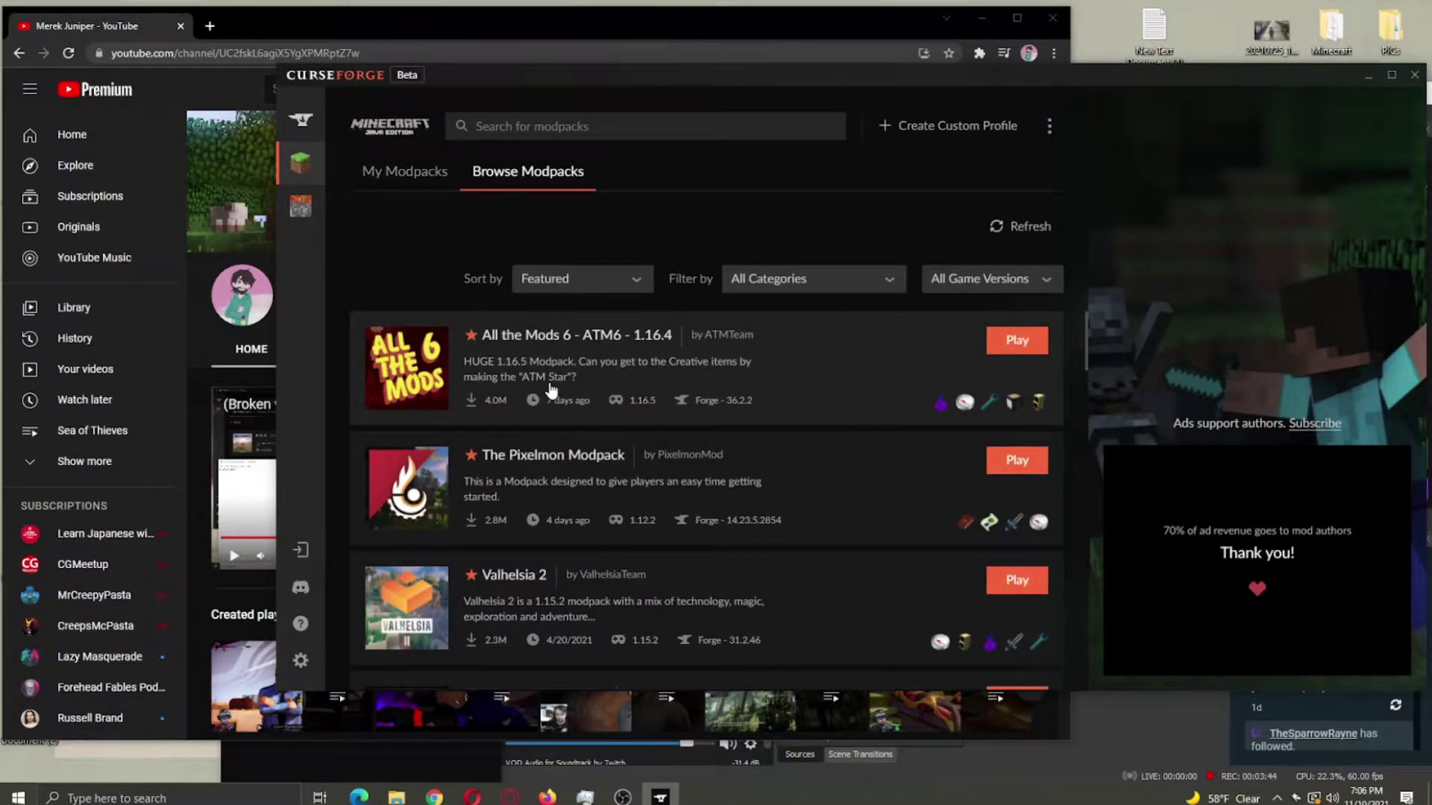
# Look through the featured modpacks, examining their descriptions, game versions and installation status.
pyautogui.scroll(-5, 645, 501)
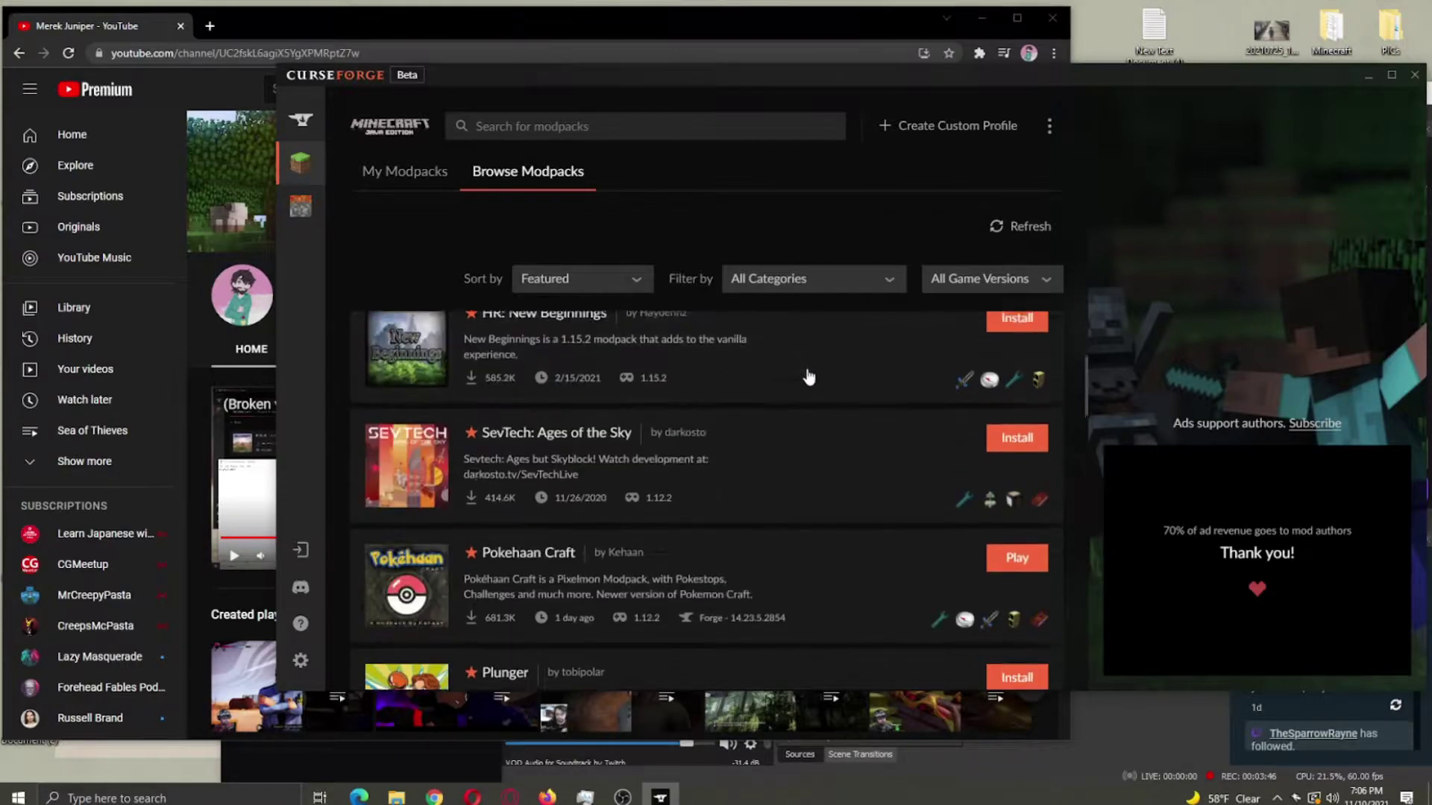
pyautogui.scroll(-2, 550, 464)
pyautogui.scroll(-4, 550, 464)
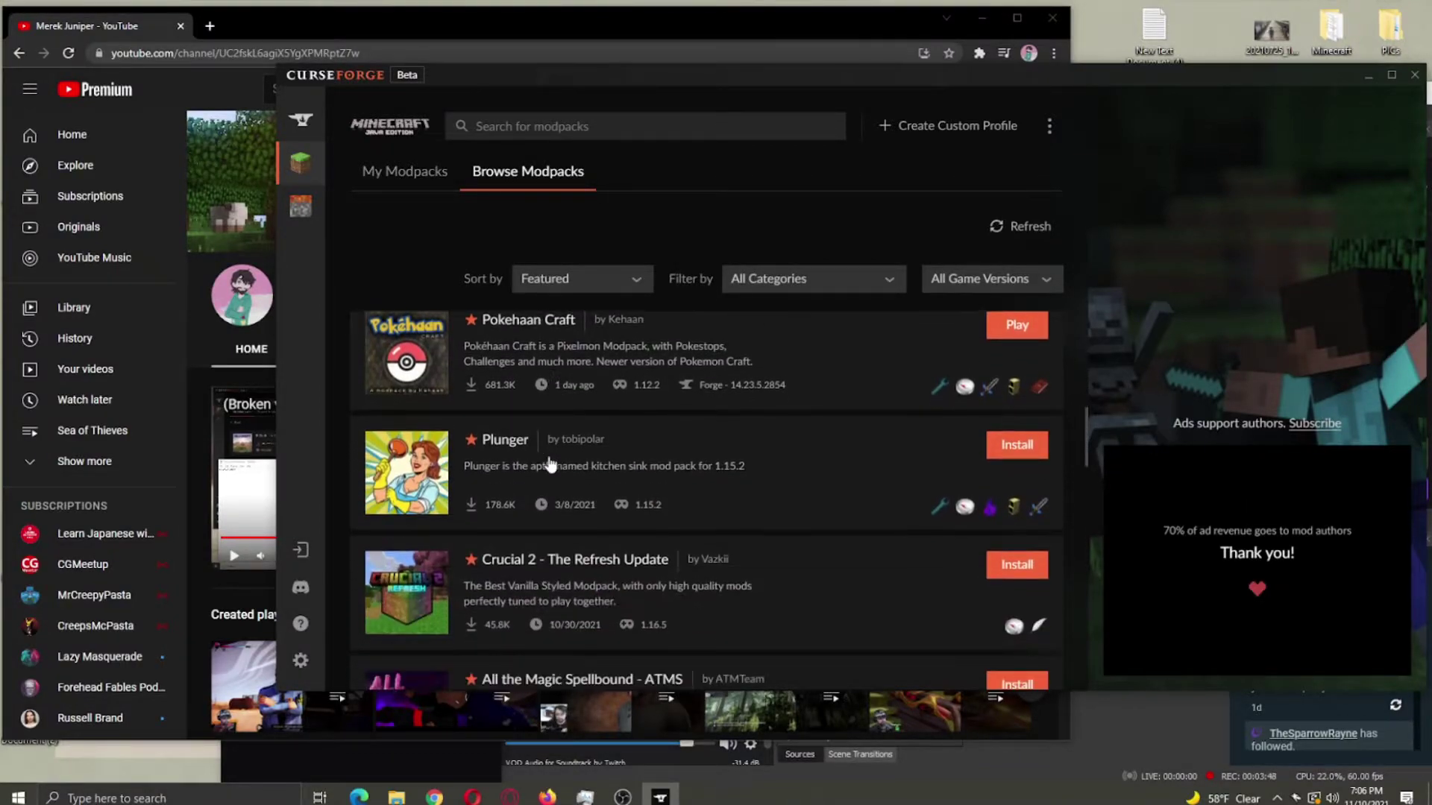
pyautogui.scroll(3, 550, 464)
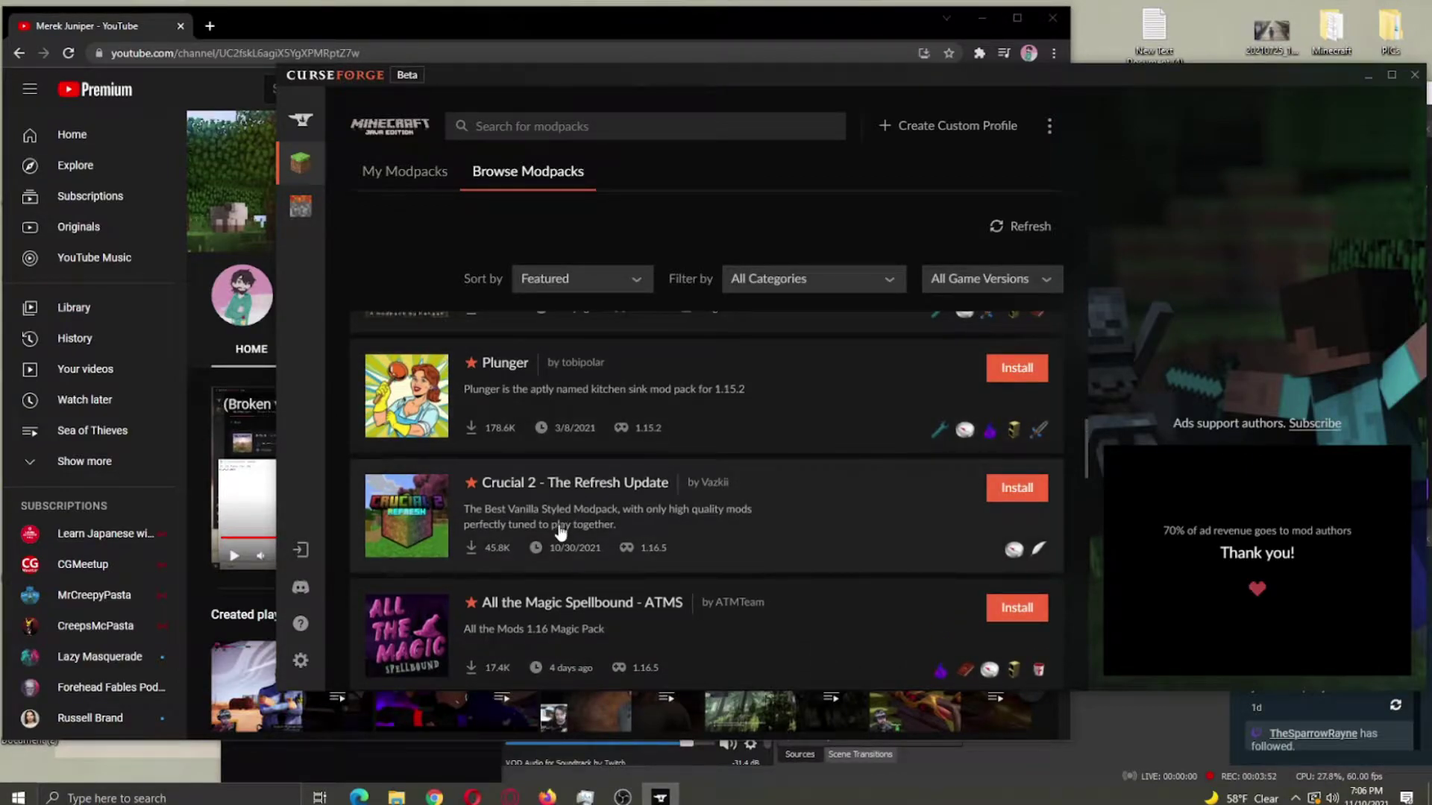
pyautogui.scroll(-2, 561, 531)
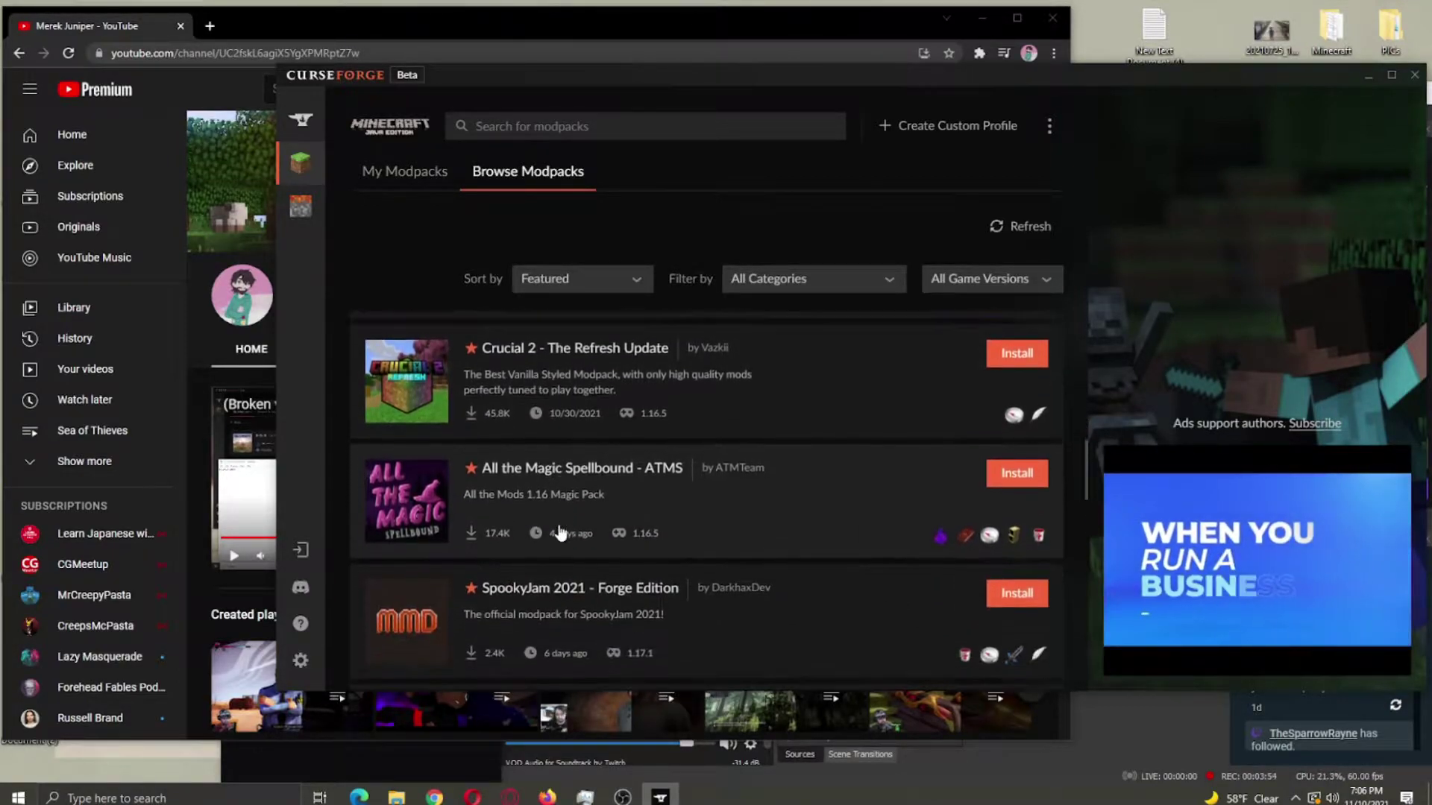
pyautogui.scroll(2, 561, 531)
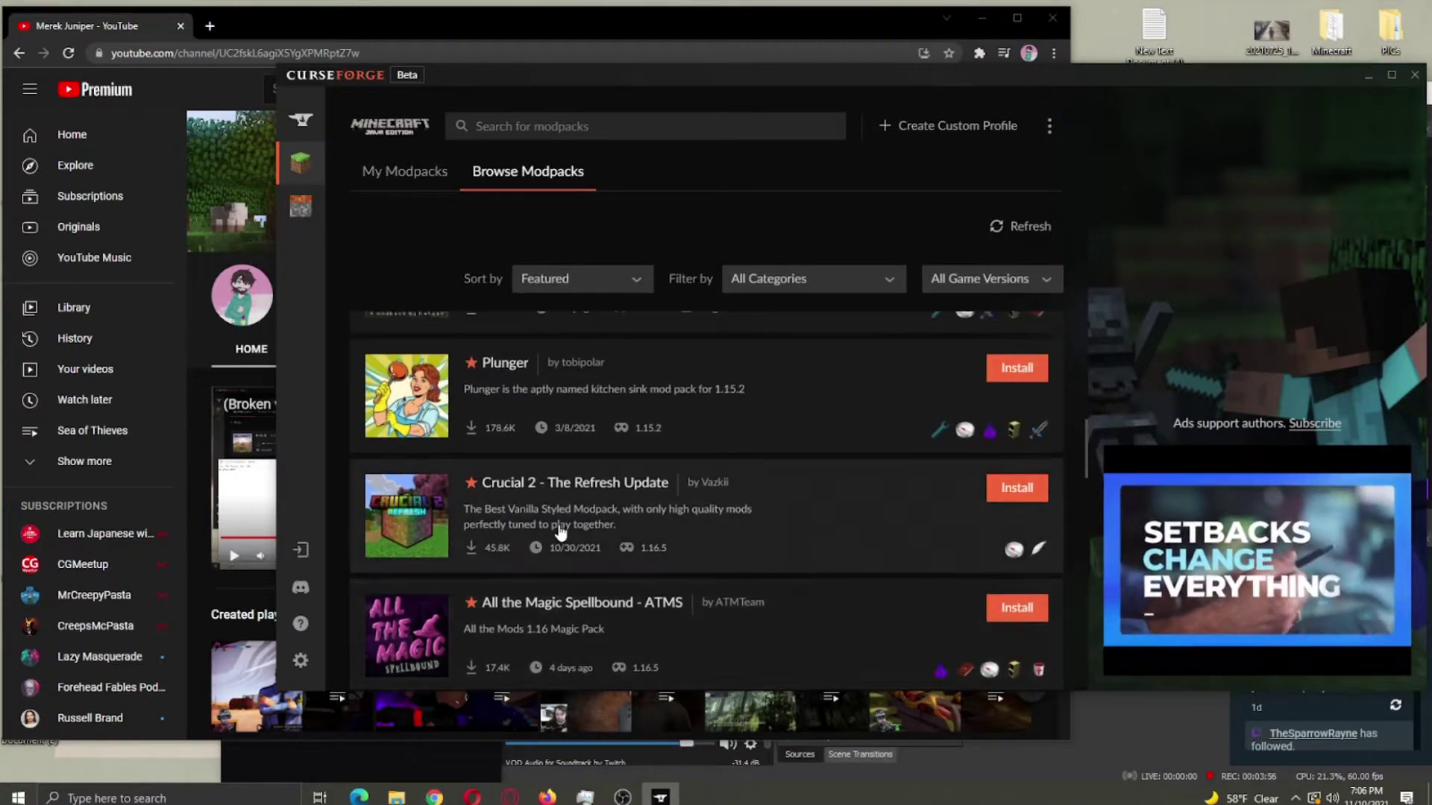
pyautogui.scroll(-5, 560, 530)
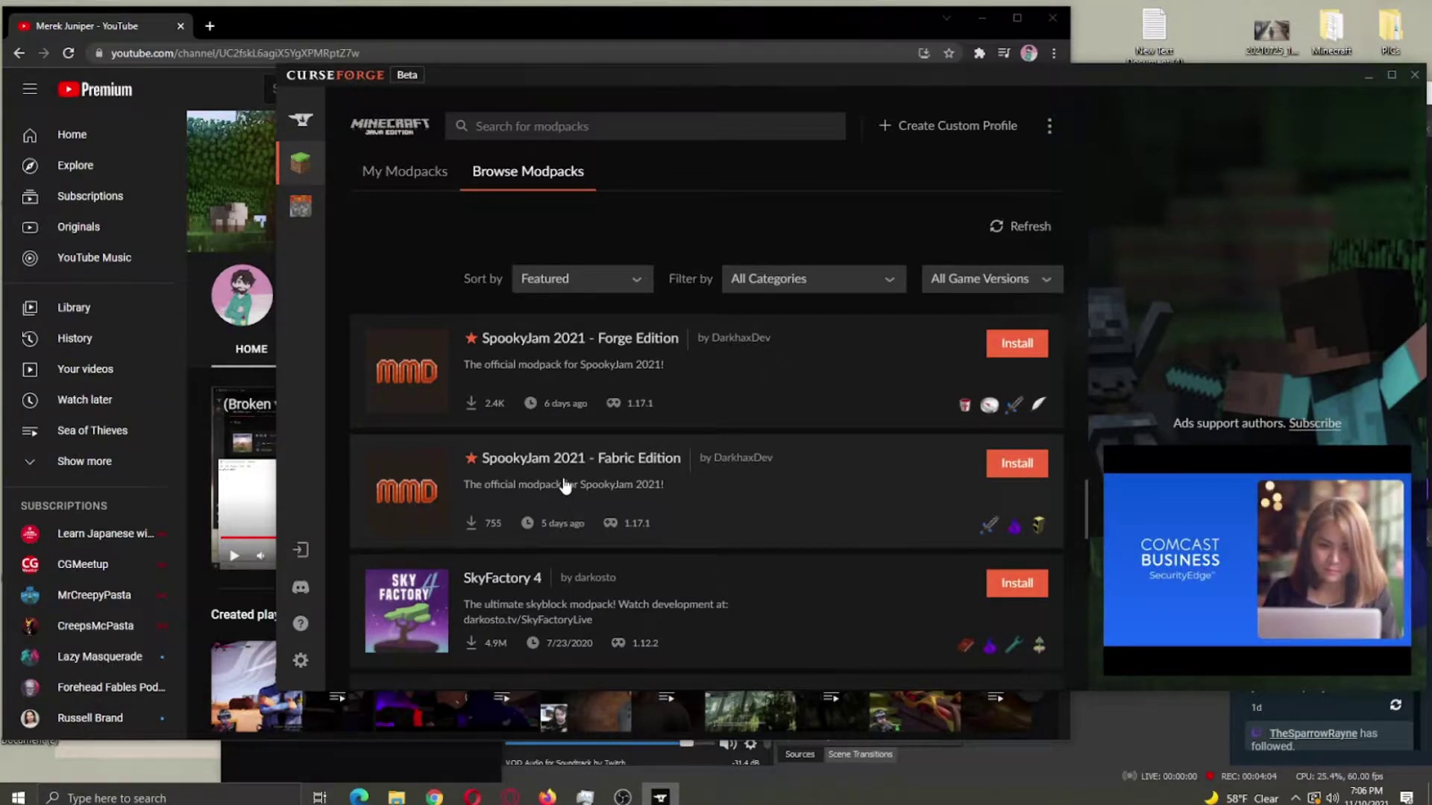
pyautogui.scroll(-5, 564, 486)
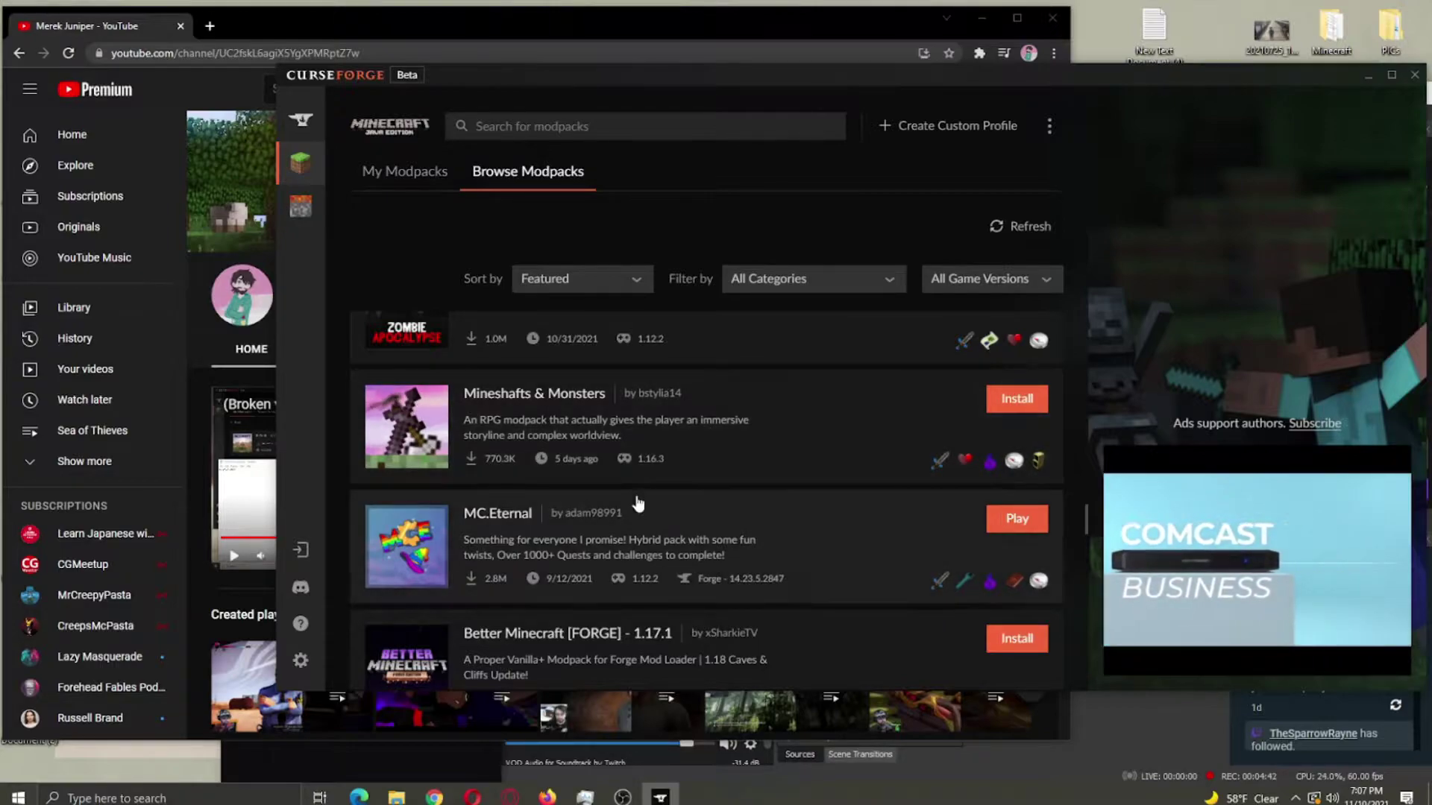
pyautogui.scroll(-2, 635, 501)
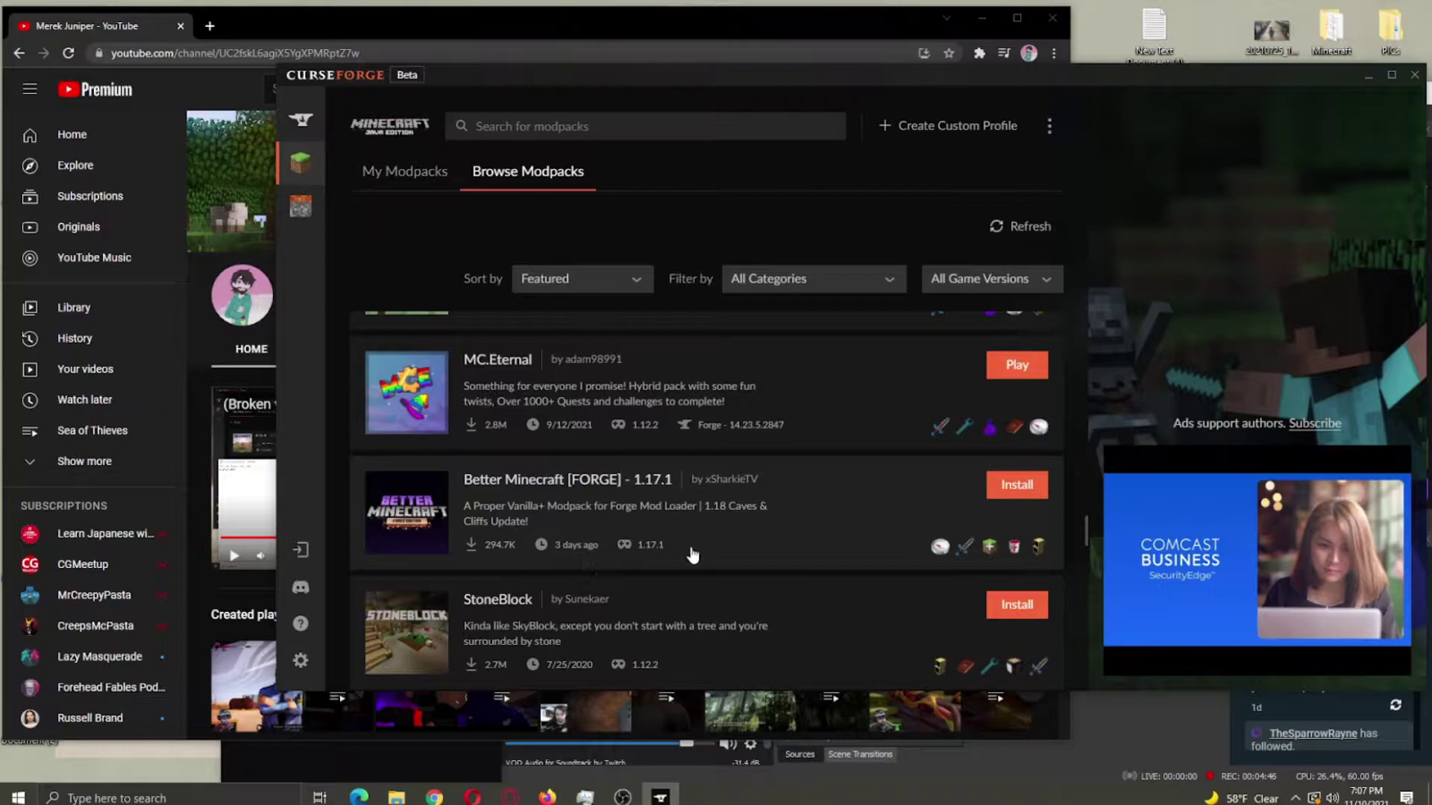
pyautogui.scroll(3, 649, 541)
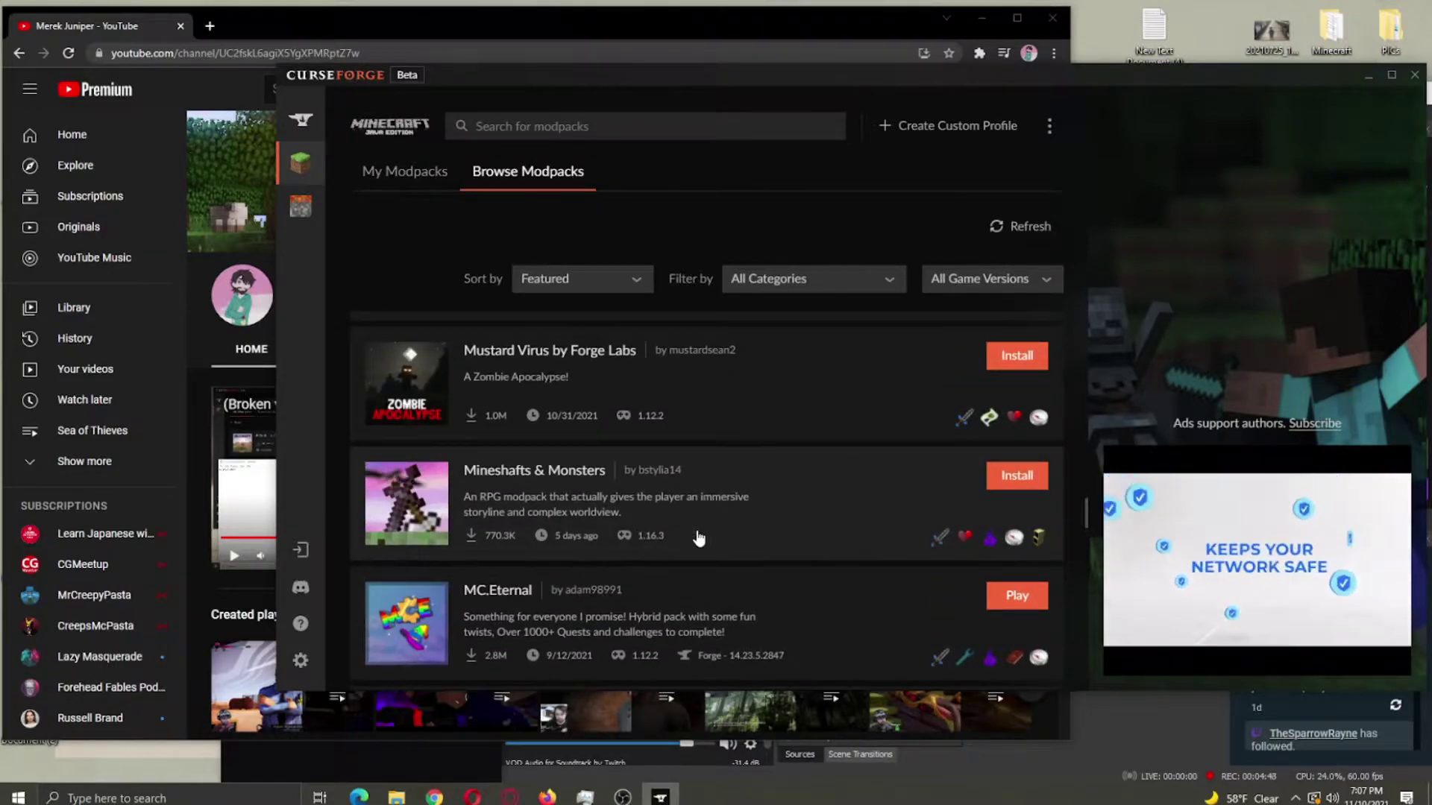
pyautogui.scroll(-3, 697, 537)
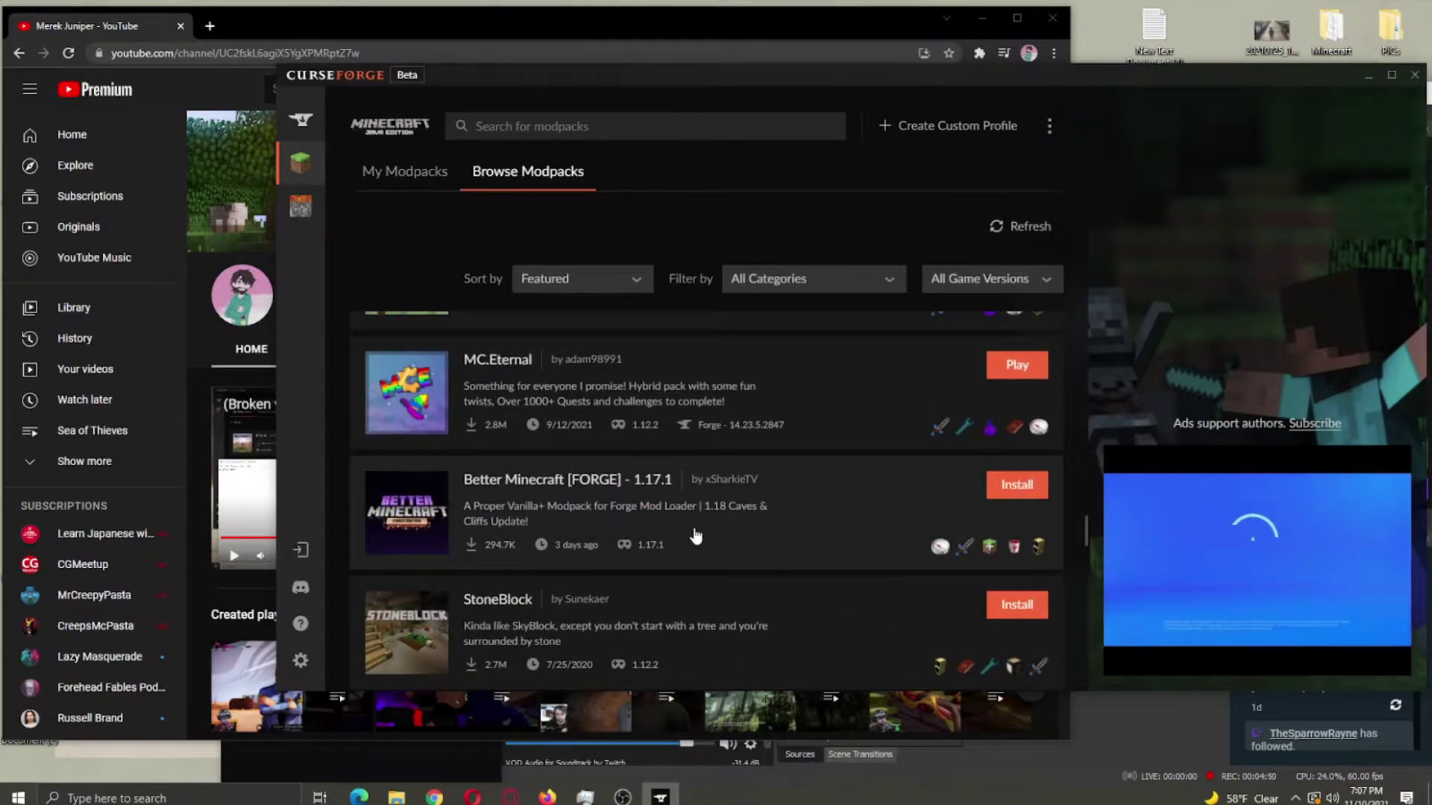
pyautogui.scroll(3, 695, 535)
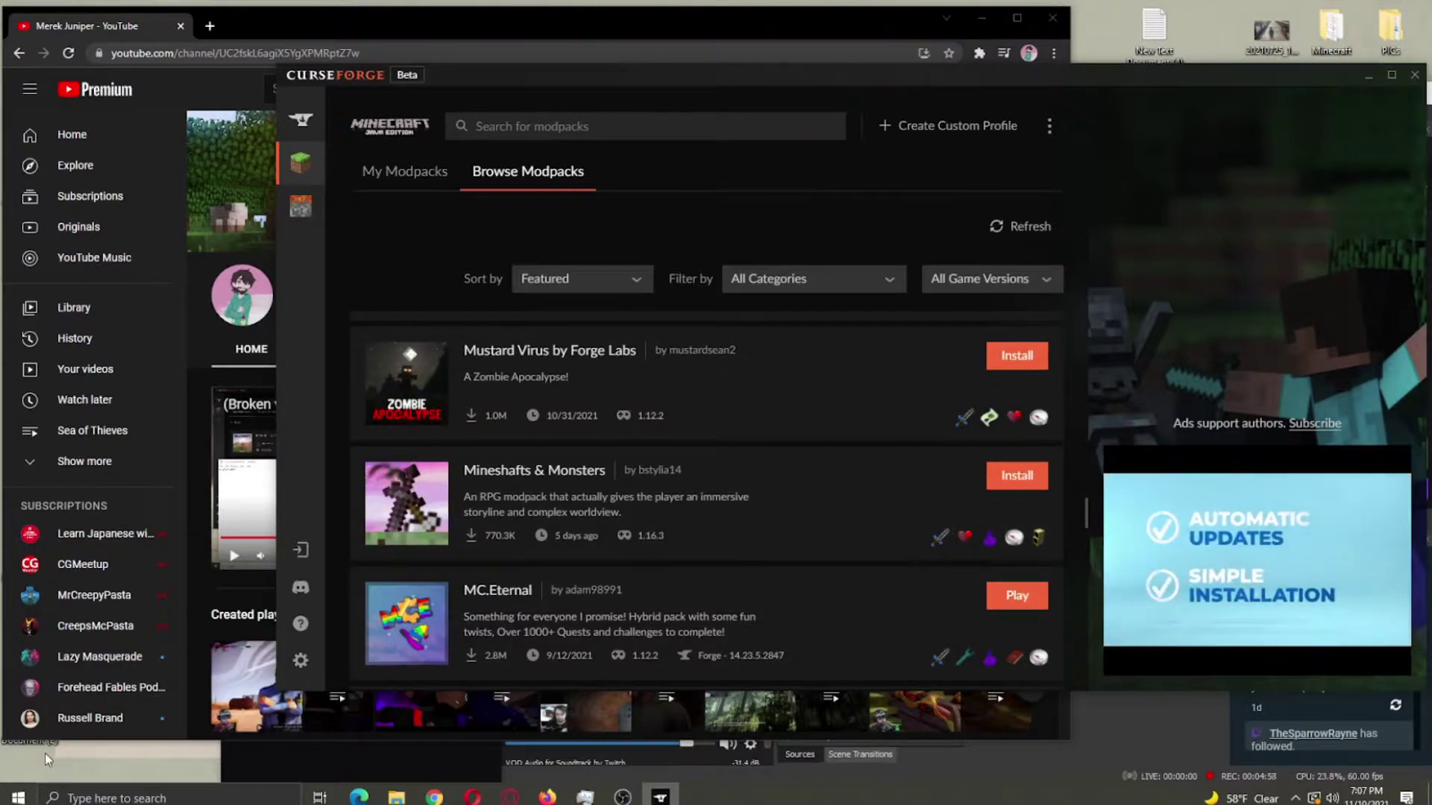
# Create a new text document on the desktop and open it in Notepad.
pyautogui.rightClick(132, 766)
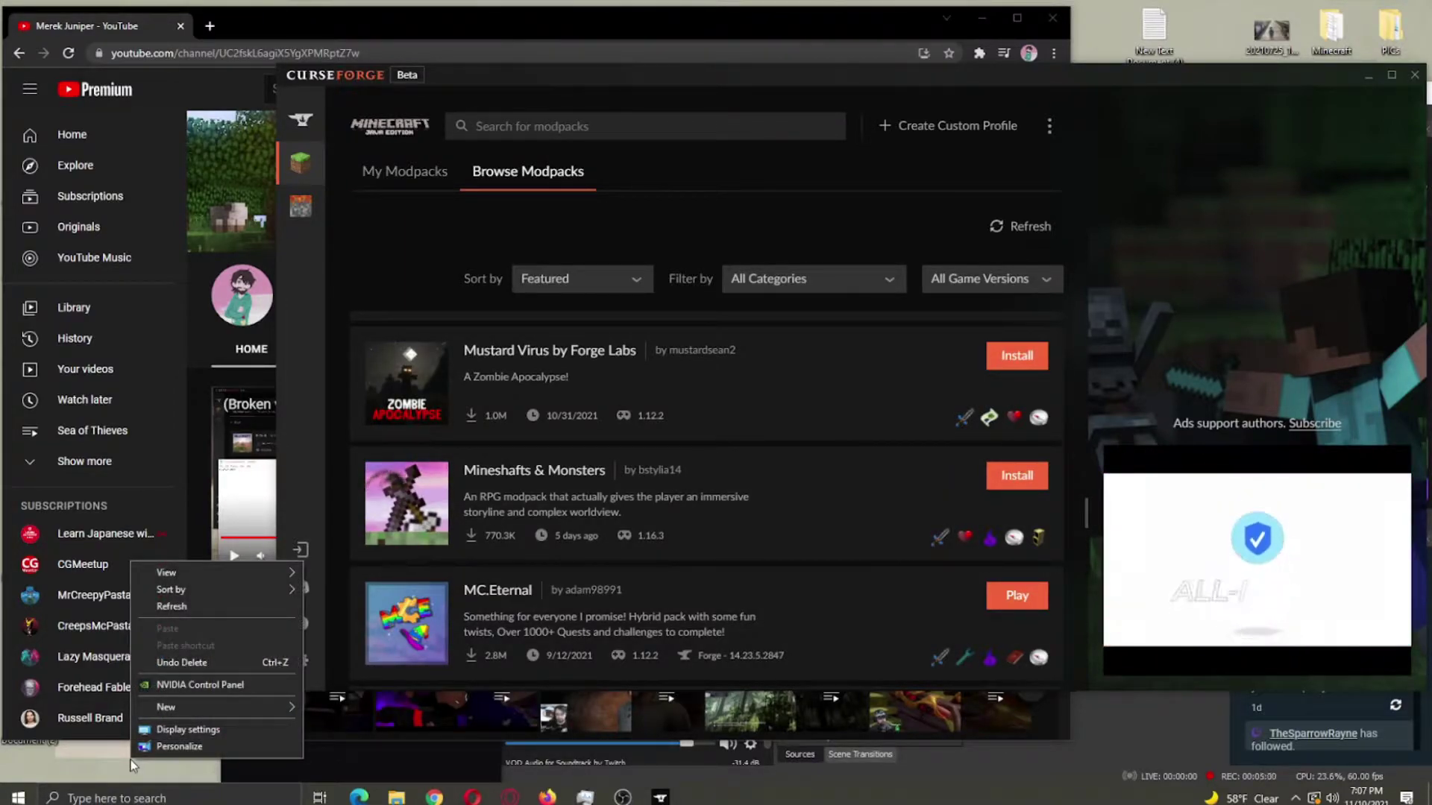
pyautogui.moveTo(219, 705)
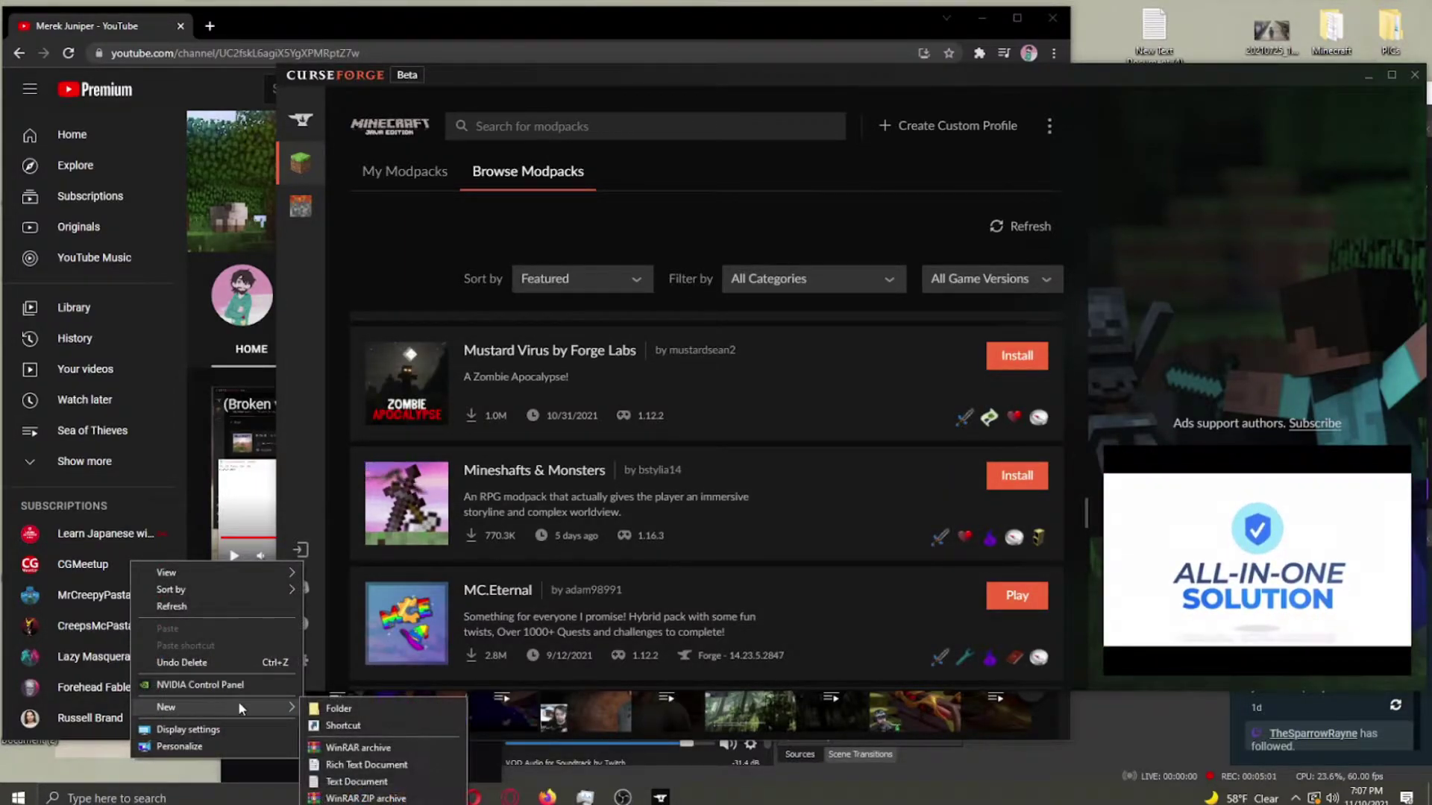
pyautogui.click(379, 784)
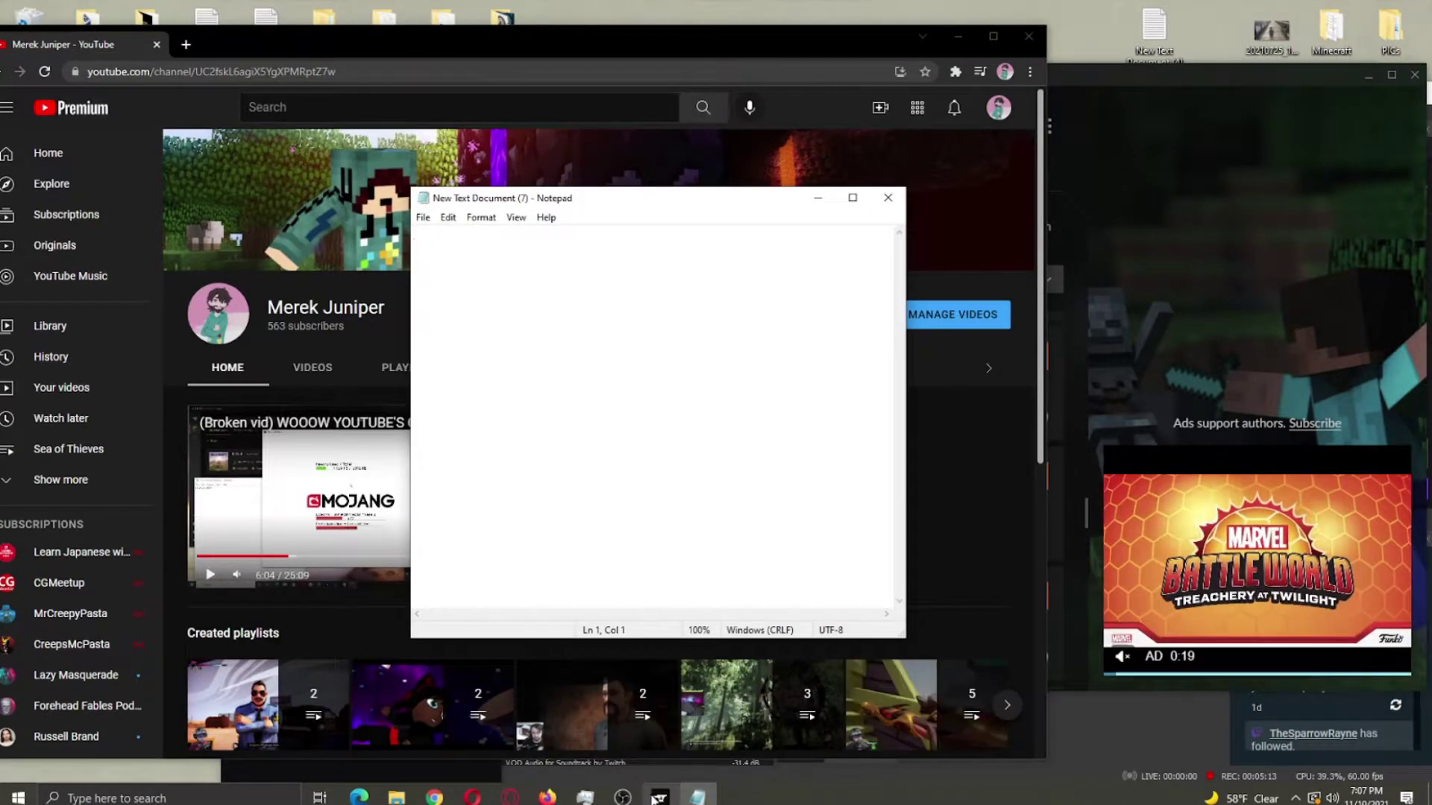
# Bring CurseForge back into view, move the blank Notepad document over its left edge, and make the document ready for text entry.
pyautogui.click(659, 796)
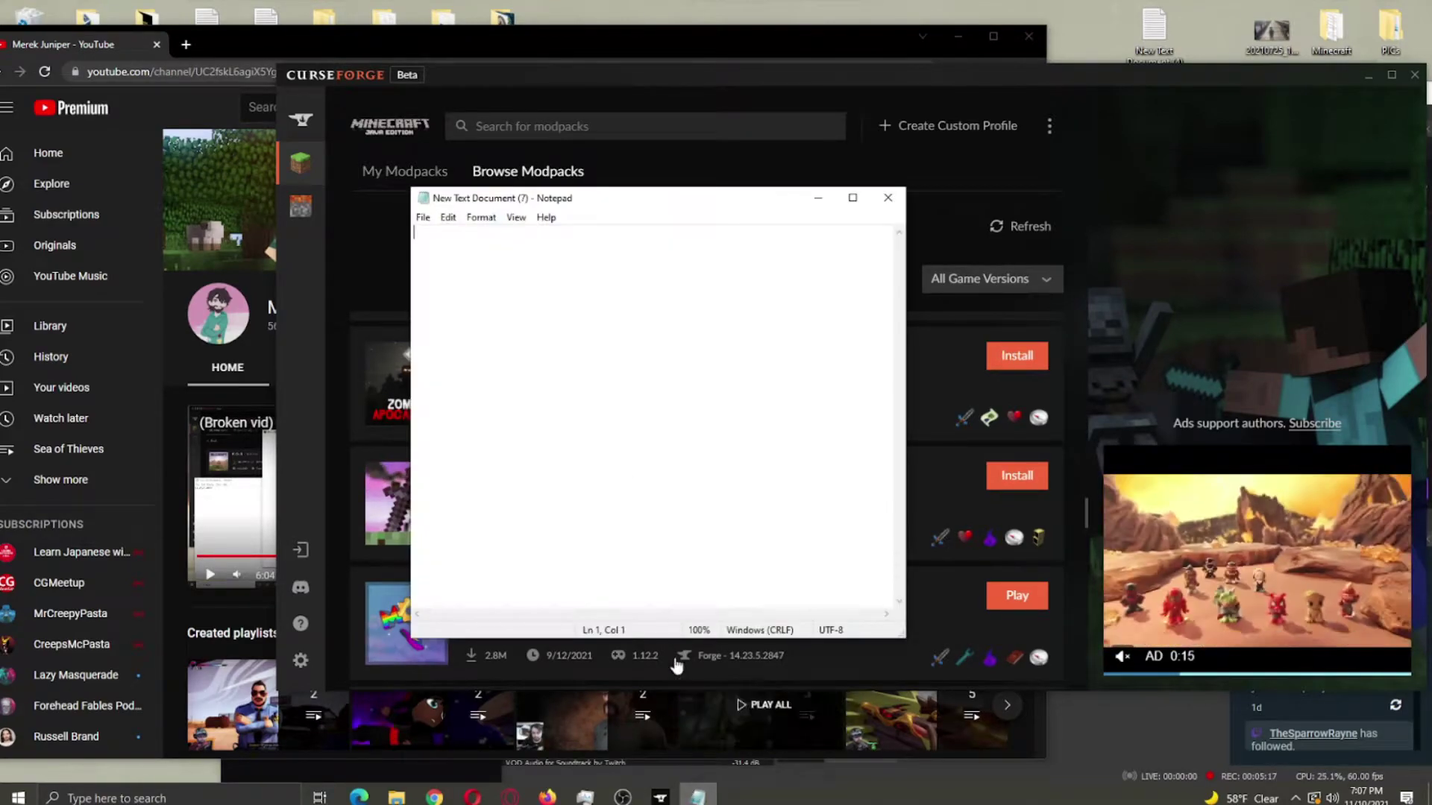
pyautogui.click(697, 796)
pyautogui.moveTo(646, 201); pyautogui.dragTo(234, 228)
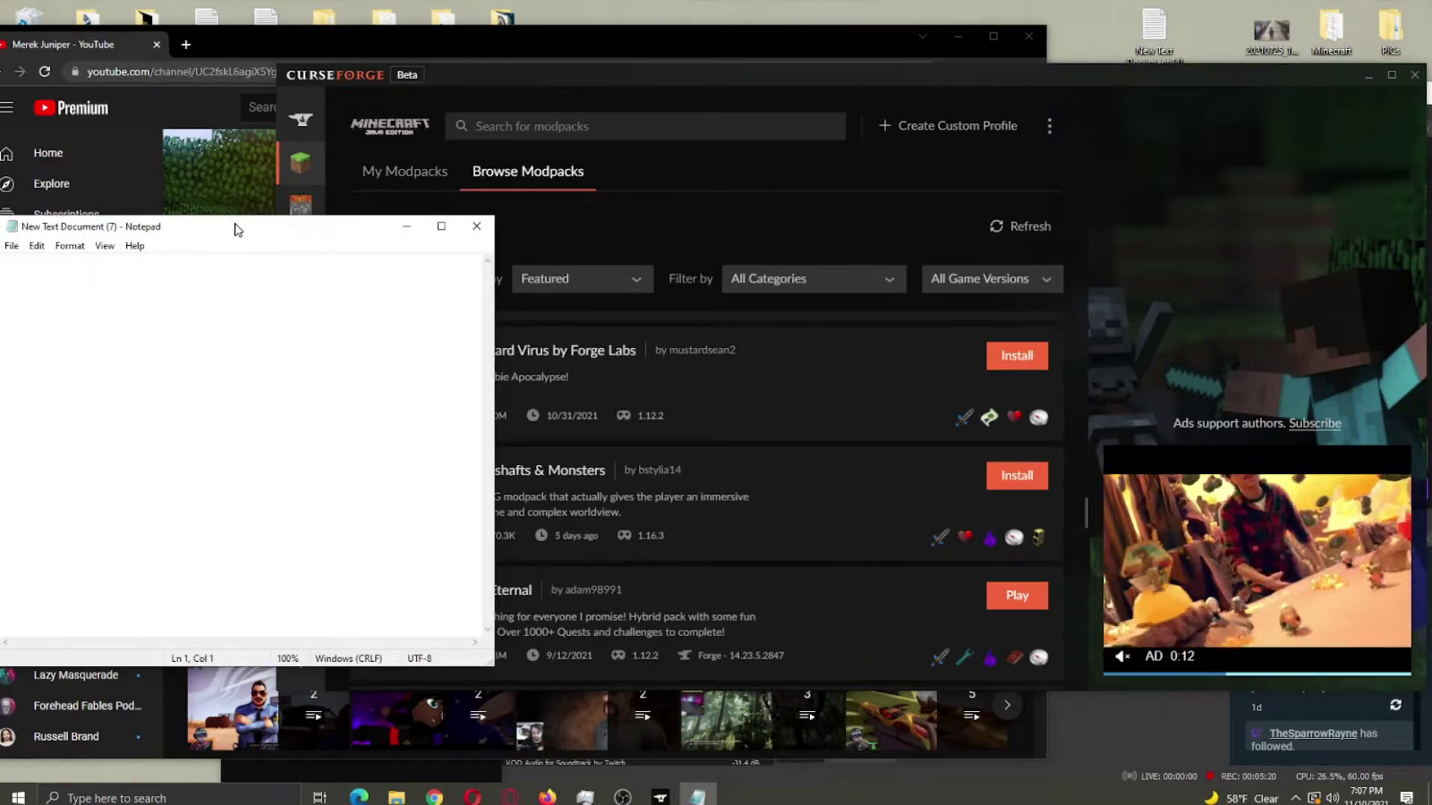
pyautogui.click(629, 88)
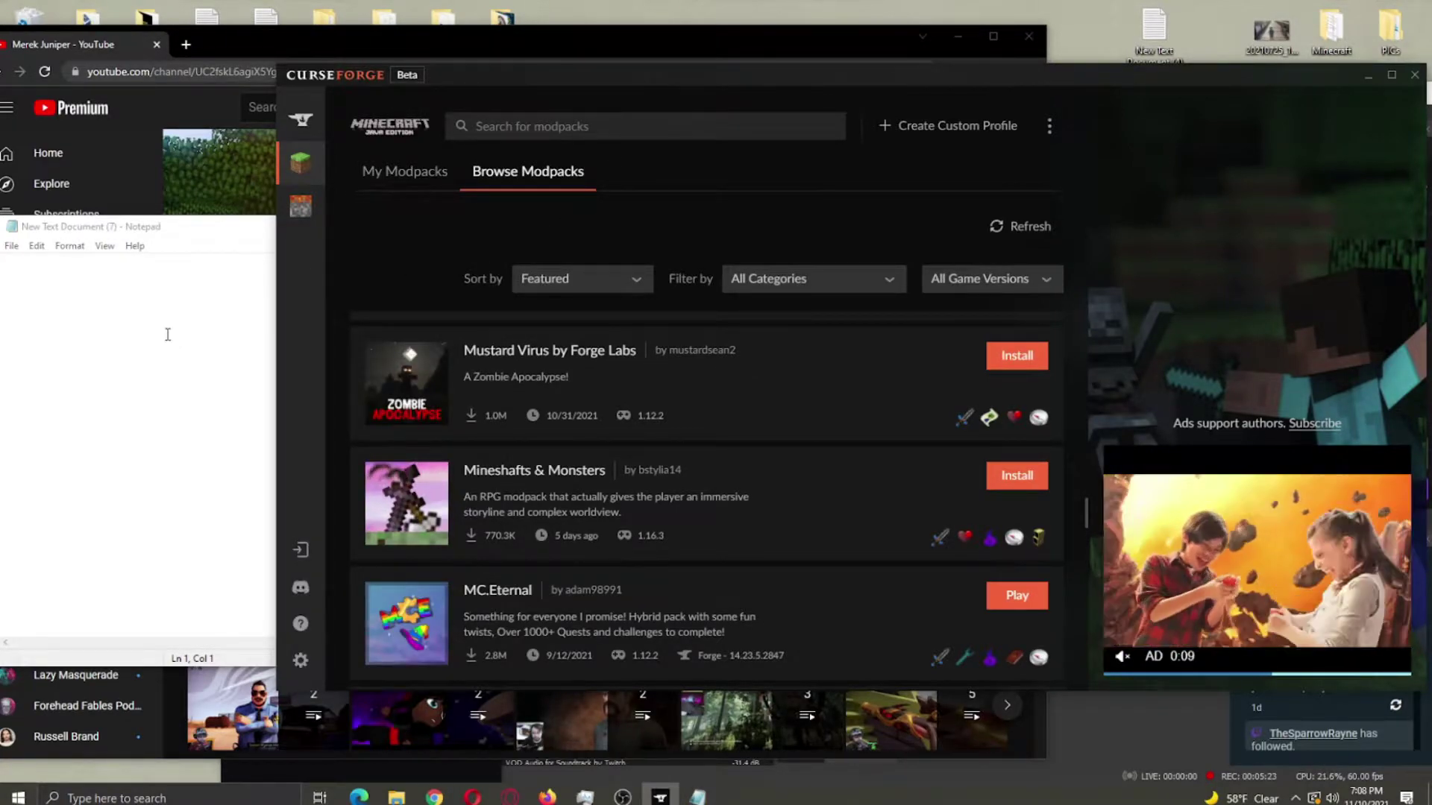
pyautogui.click(179, 427)
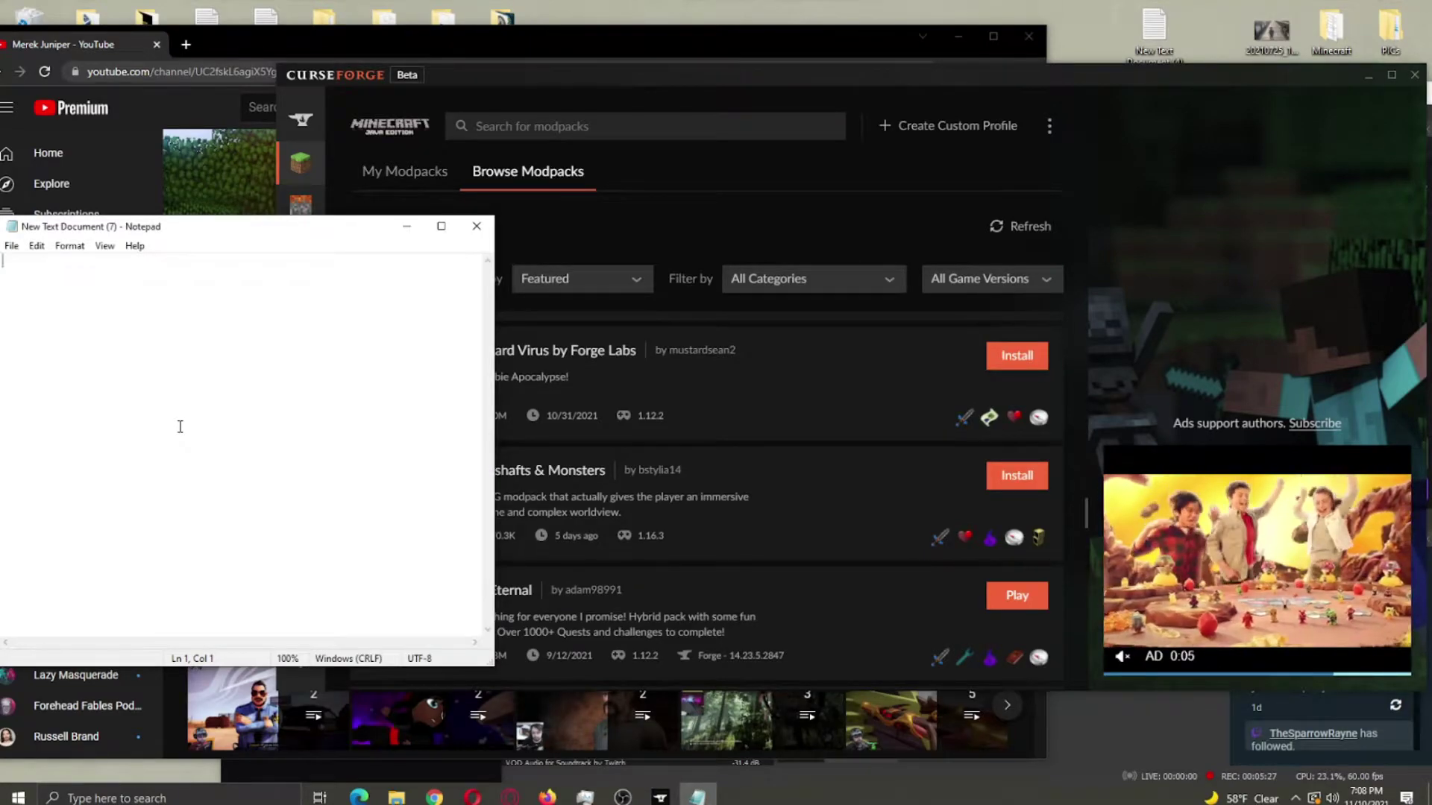
# Note version 1.16.3 in the Notepad document and install the Mineshafts & Monsters modpack in CurseForge.
pyautogui.write('1.16')
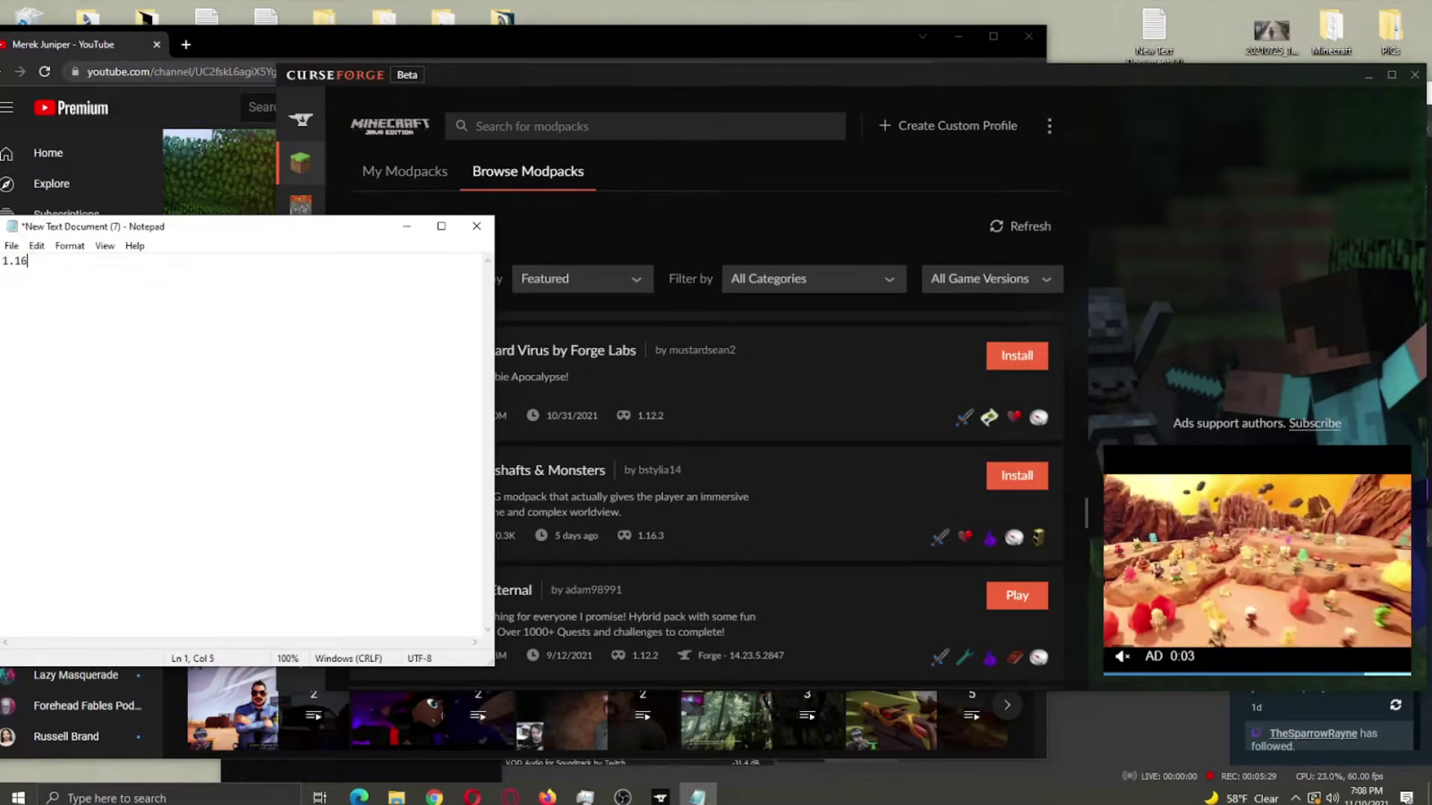
pyautogui.write('.3')
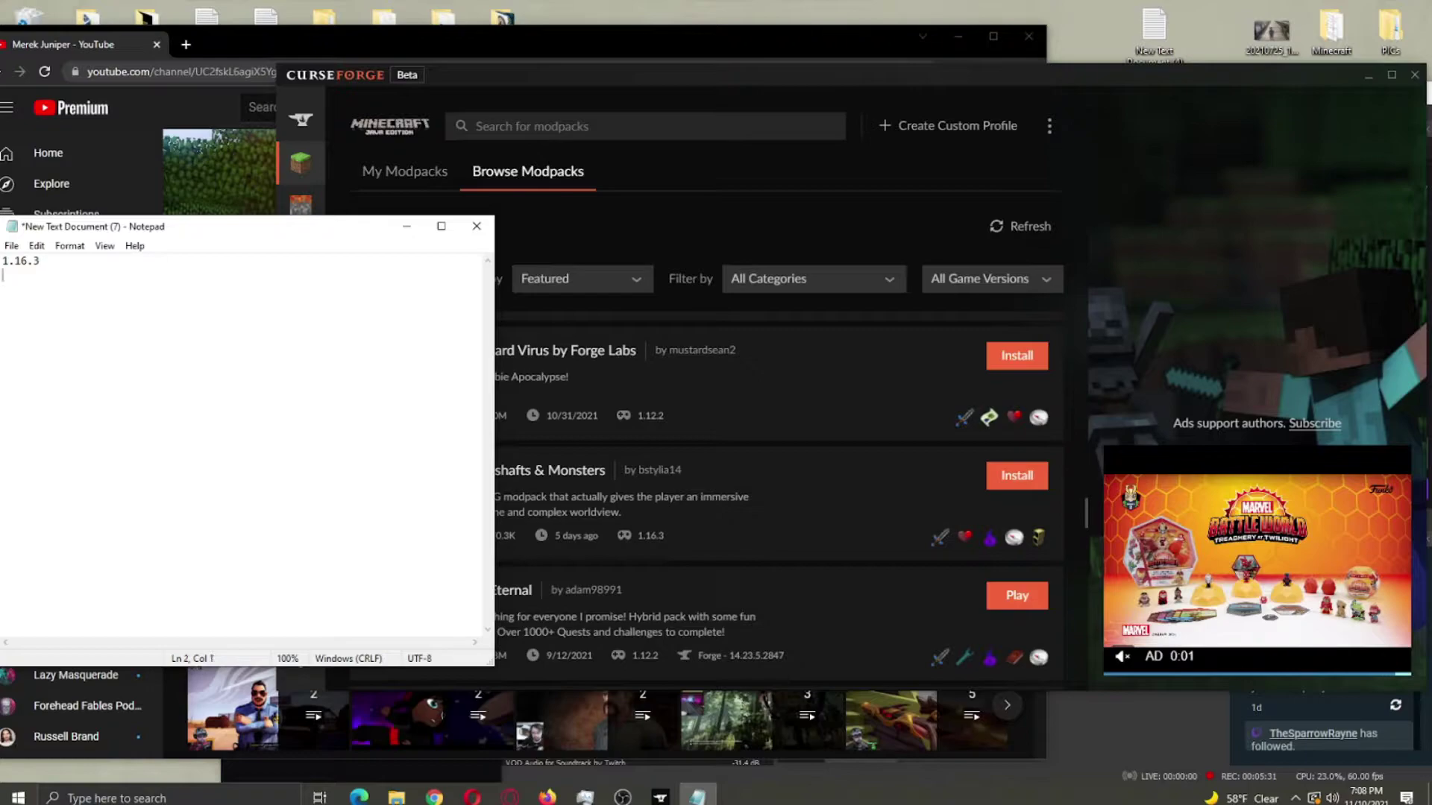
pyautogui.click(718, 532)
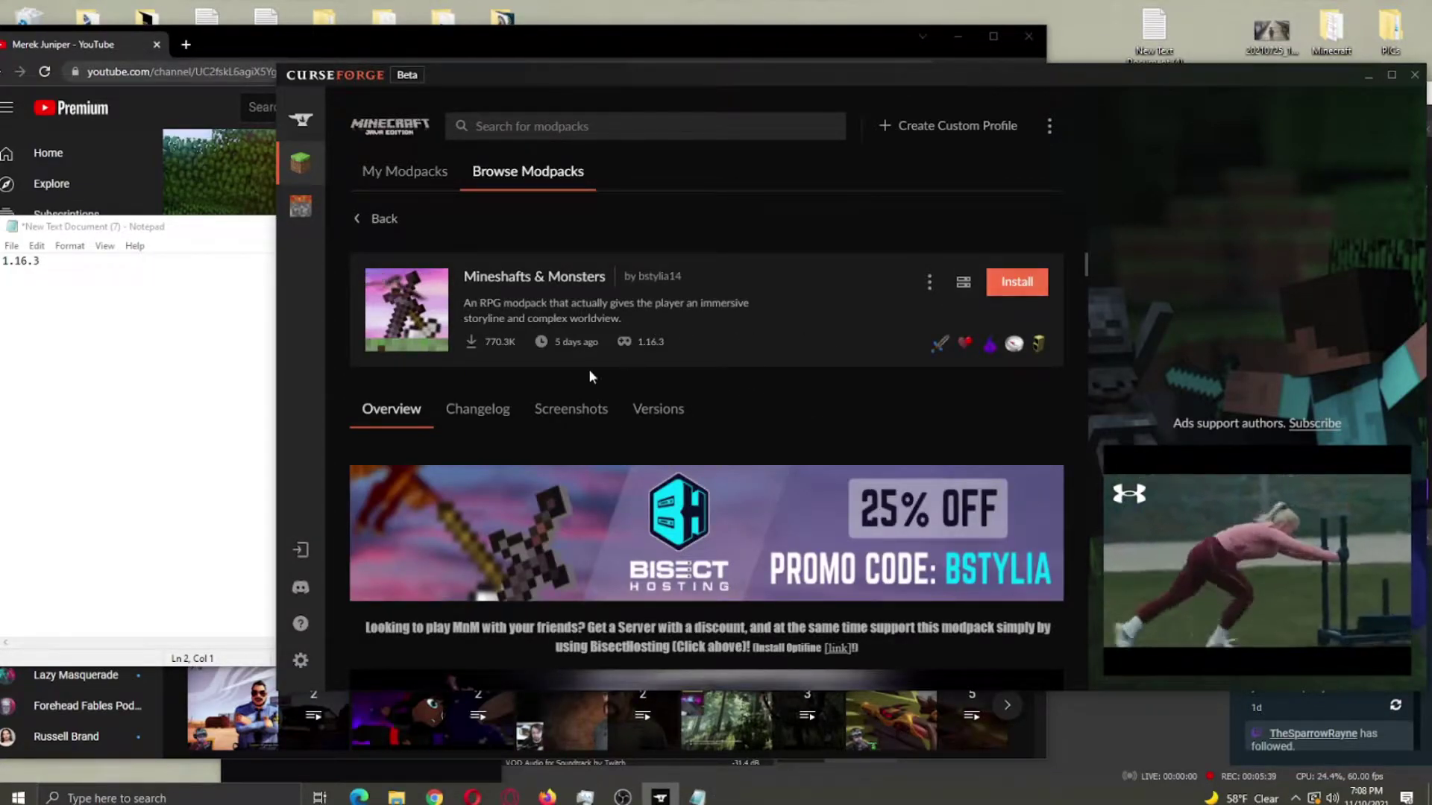
pyautogui.click(1038, 276)
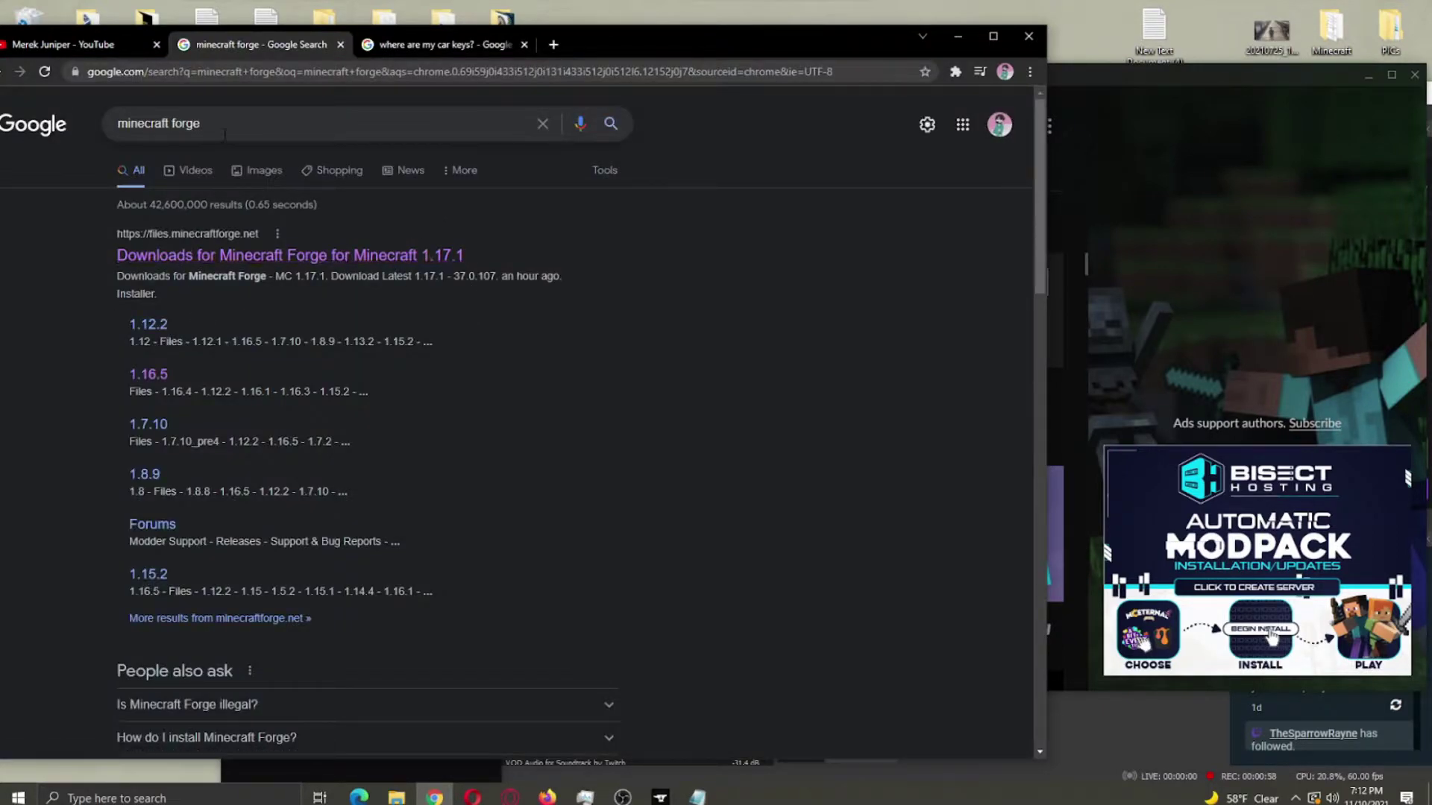
# Open the Minecraft Forge downloads site from the browser's search results and show the Forge downloads for the noted Minecraft version, 1.16.3.
pyautogui.moveTo(200, 123)
pyautogui.mouseDown()
pyautogui.moveTo(155, 123)
pyautogui.moveTo(199, 123)
pyautogui.mouseUp()
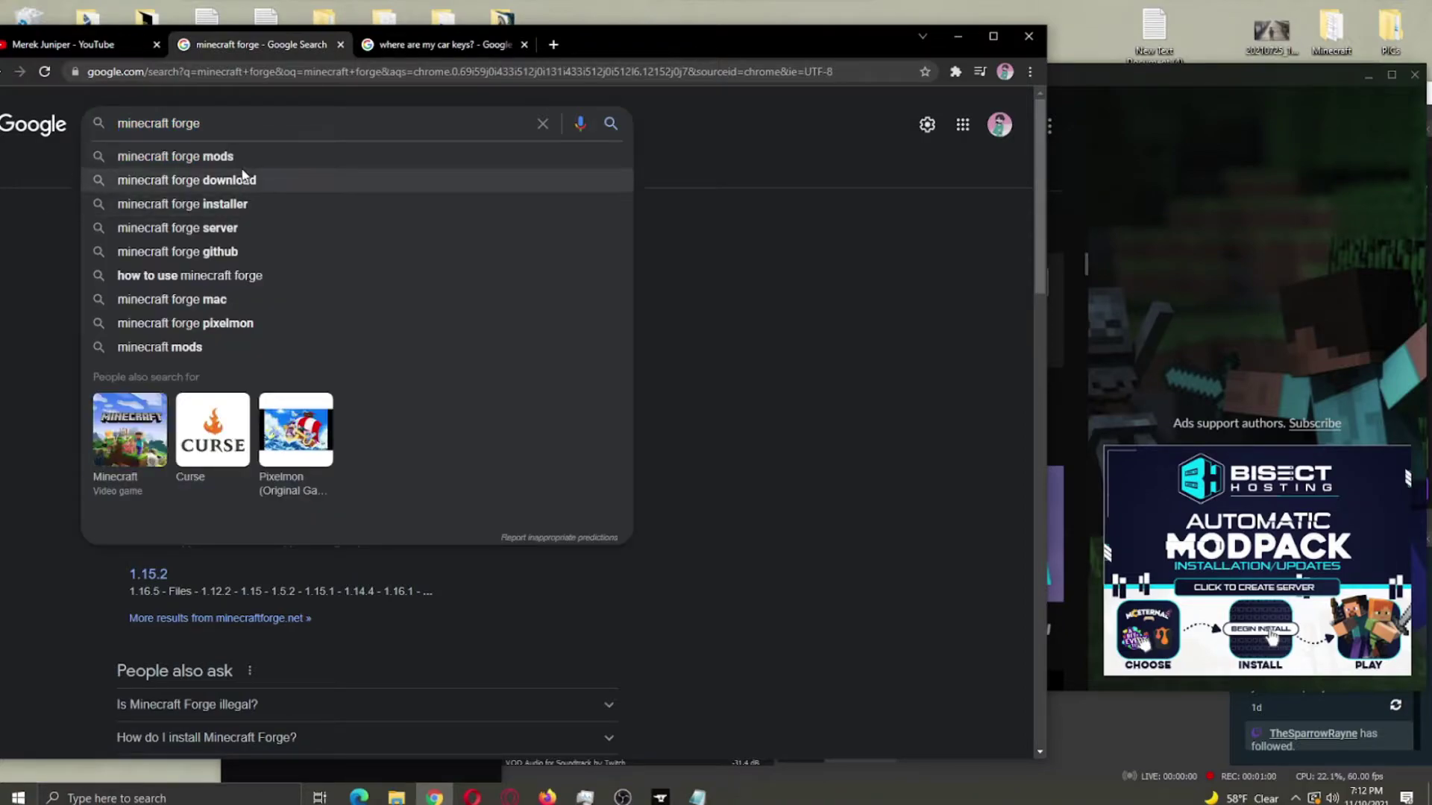
pyautogui.click(676, 283)
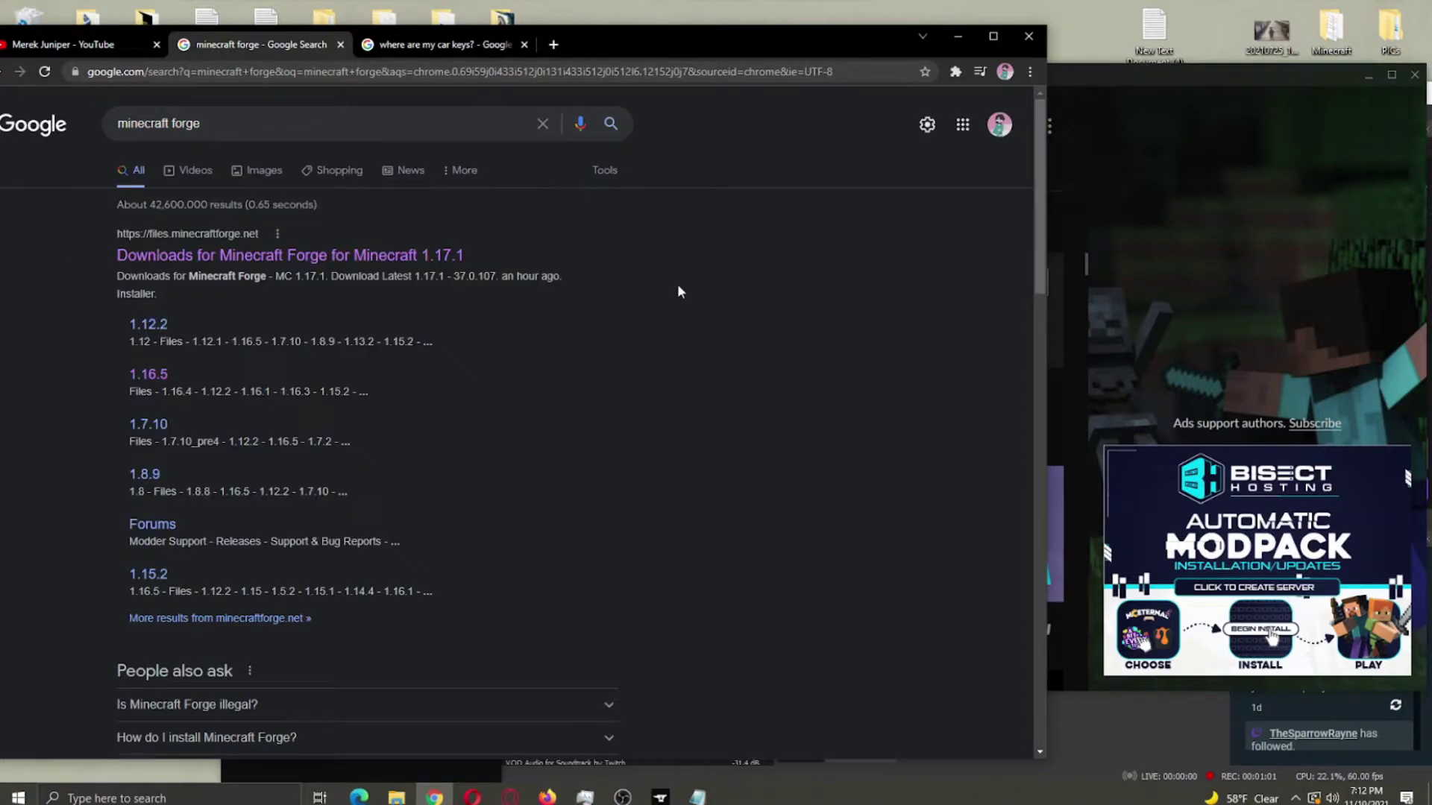
pyautogui.click(353, 253)
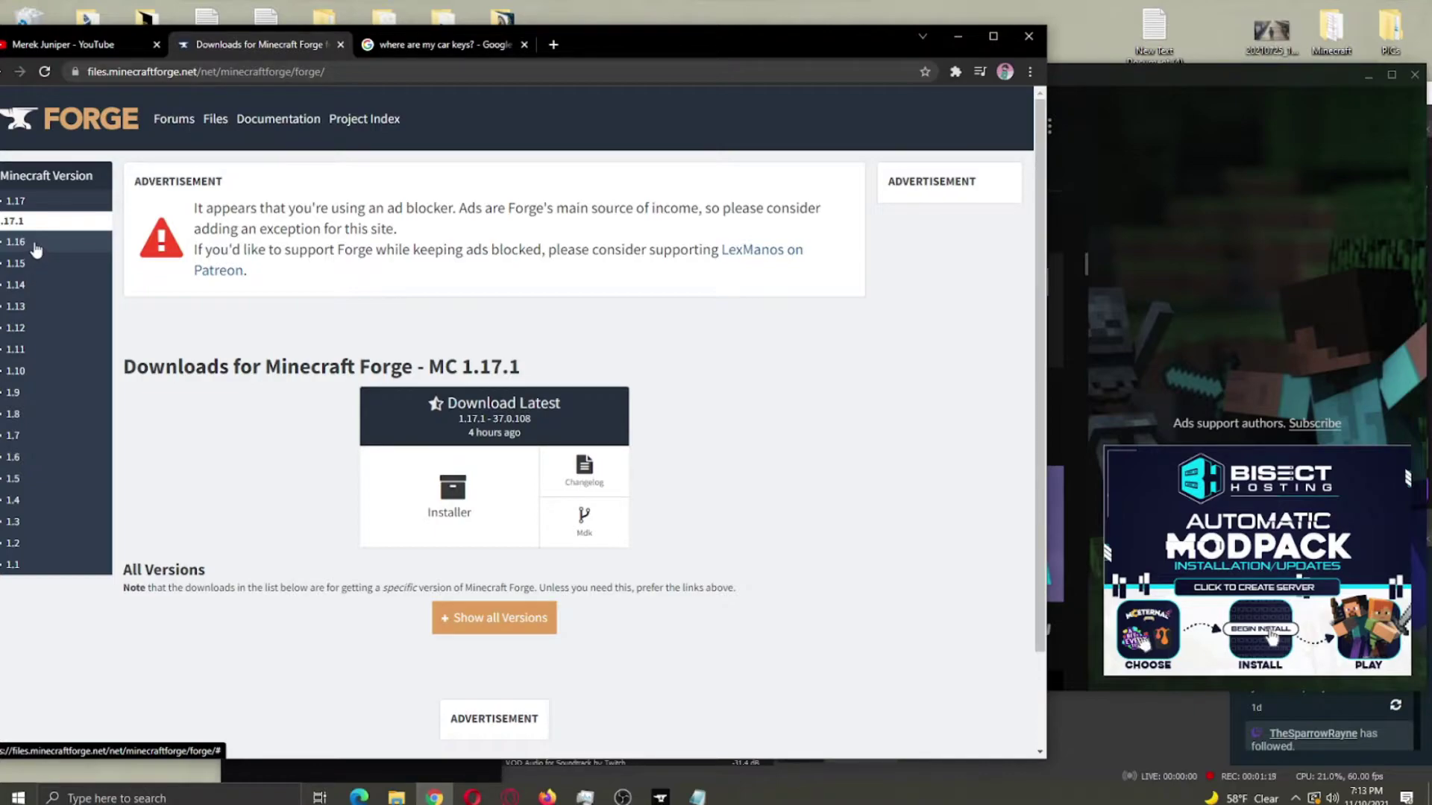
pyautogui.click(34, 244)
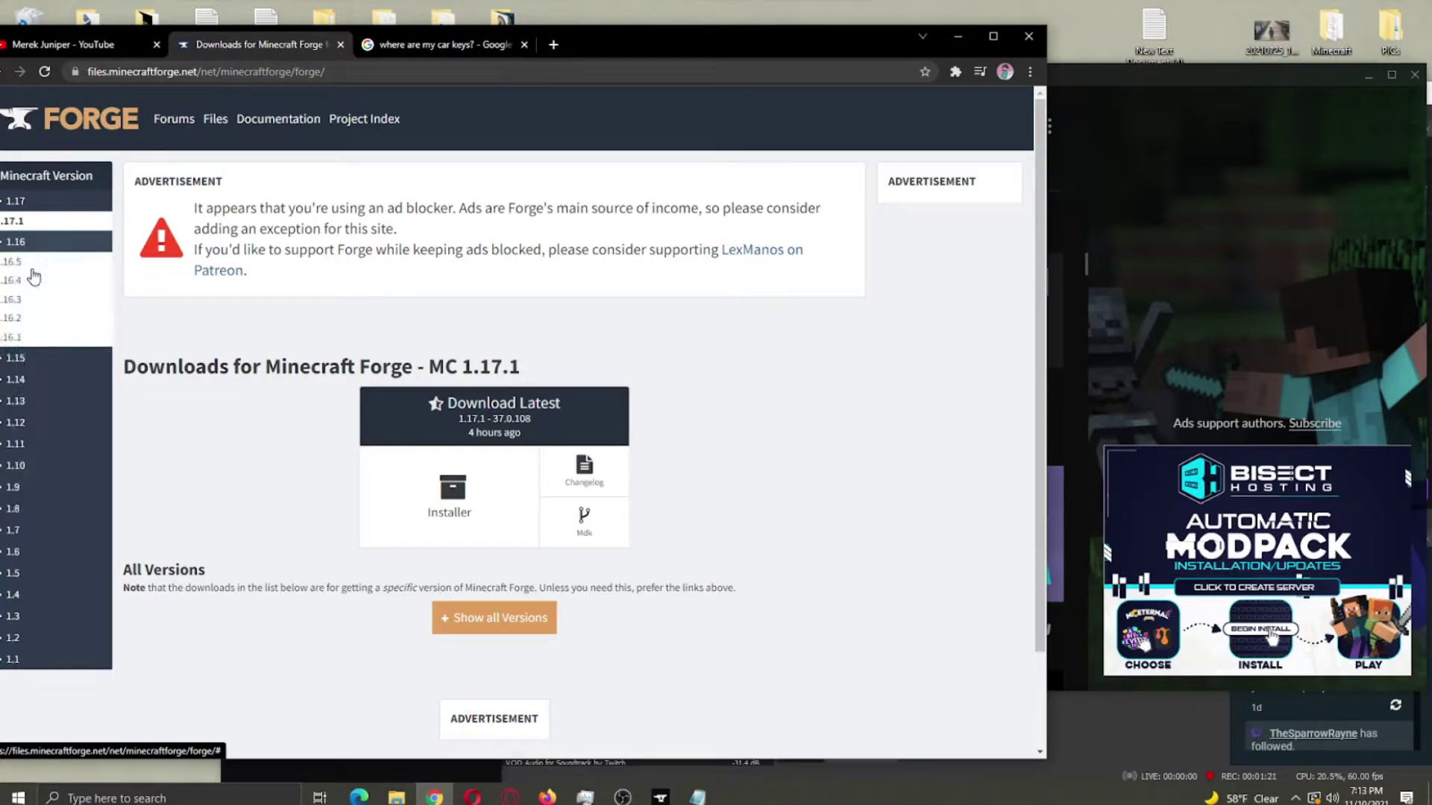
pyautogui.click(706, 797)
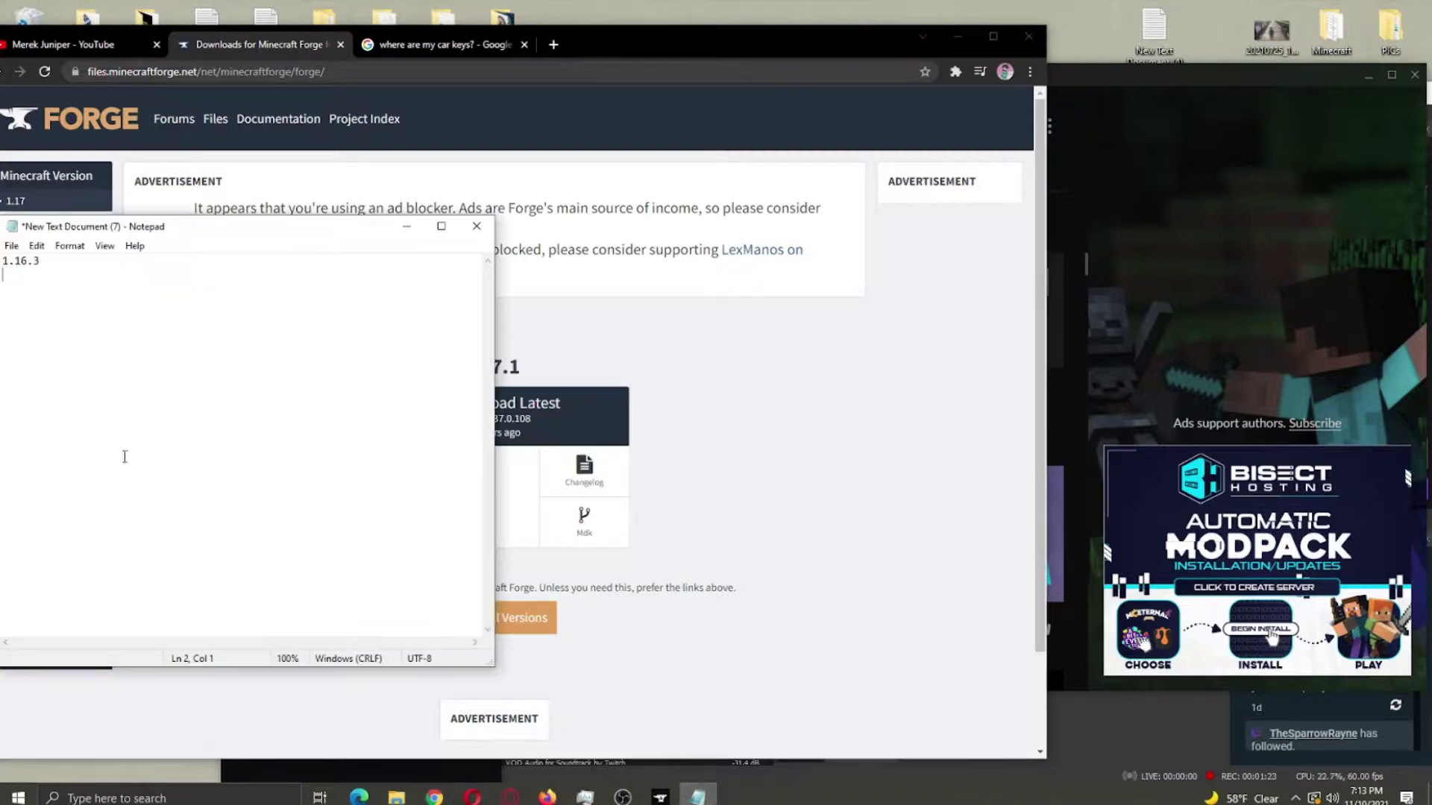
pyautogui.click(222, 48)
pyautogui.click(11, 299)
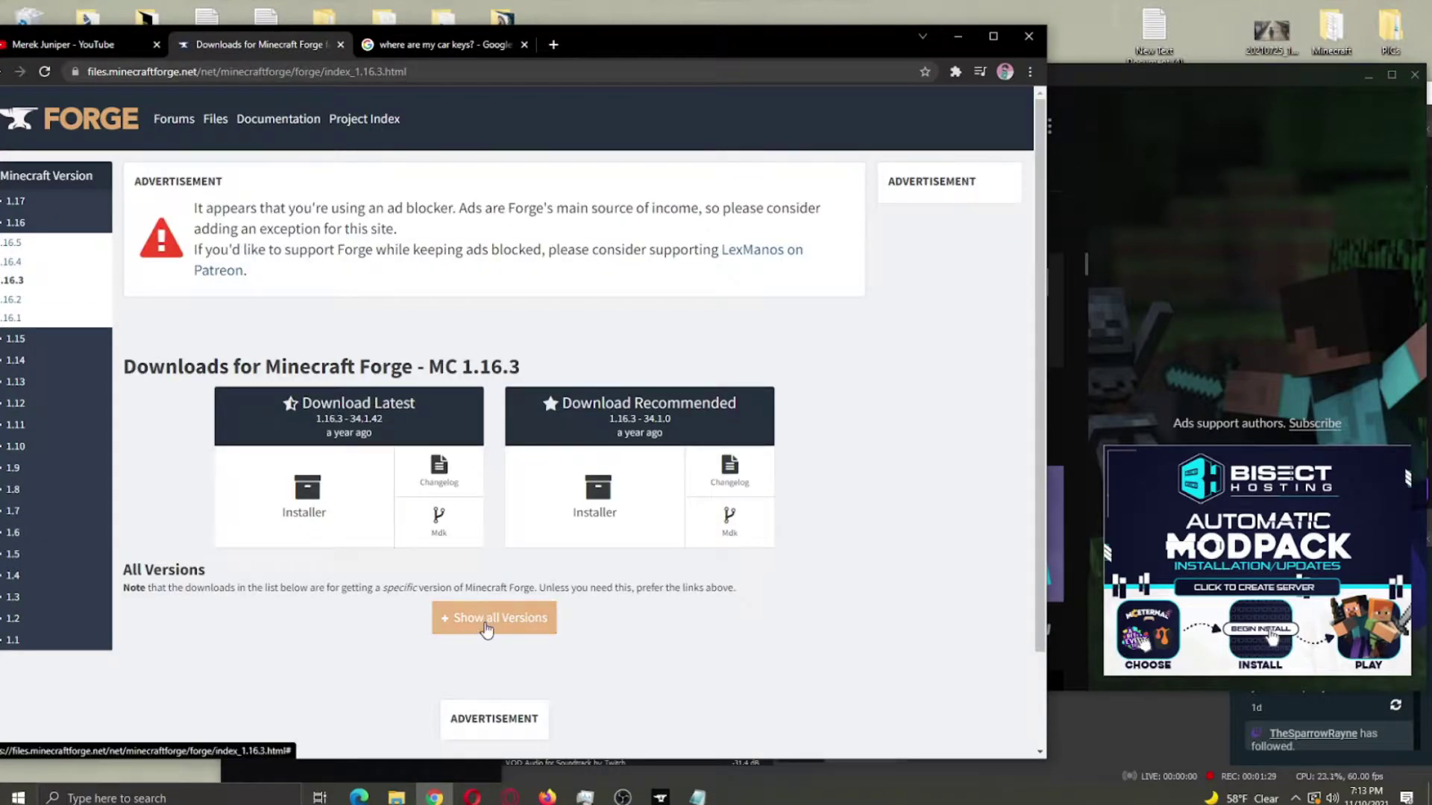
# Expand the full list of Forge versions for Minecraft 1.16.3 and look through the available builds.
pyautogui.click(488, 607)
pyautogui.scroll(-4, 209, 460)
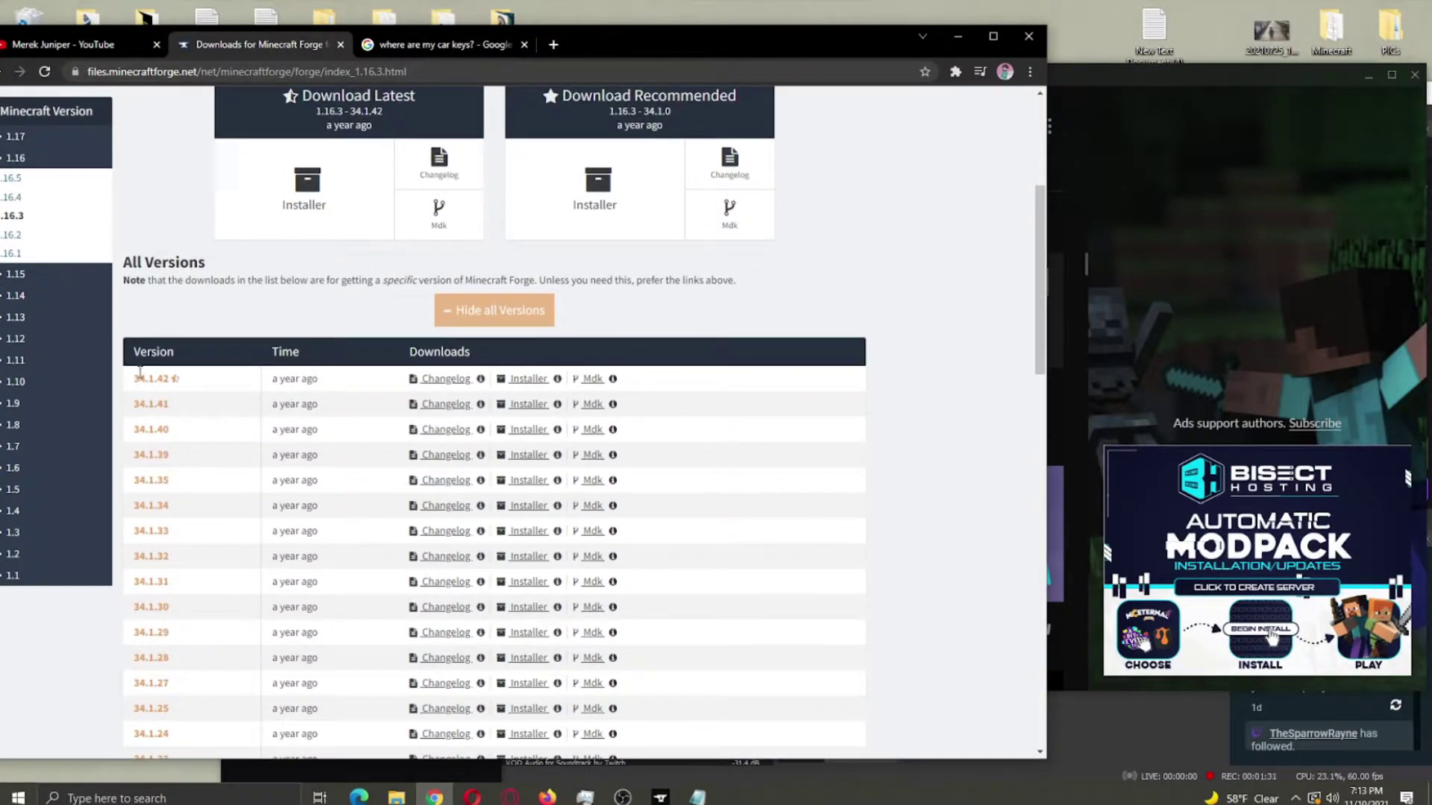
pyautogui.moveTo(183, 411); pyautogui.dragTo(182, 680)
pyautogui.click(192, 462)
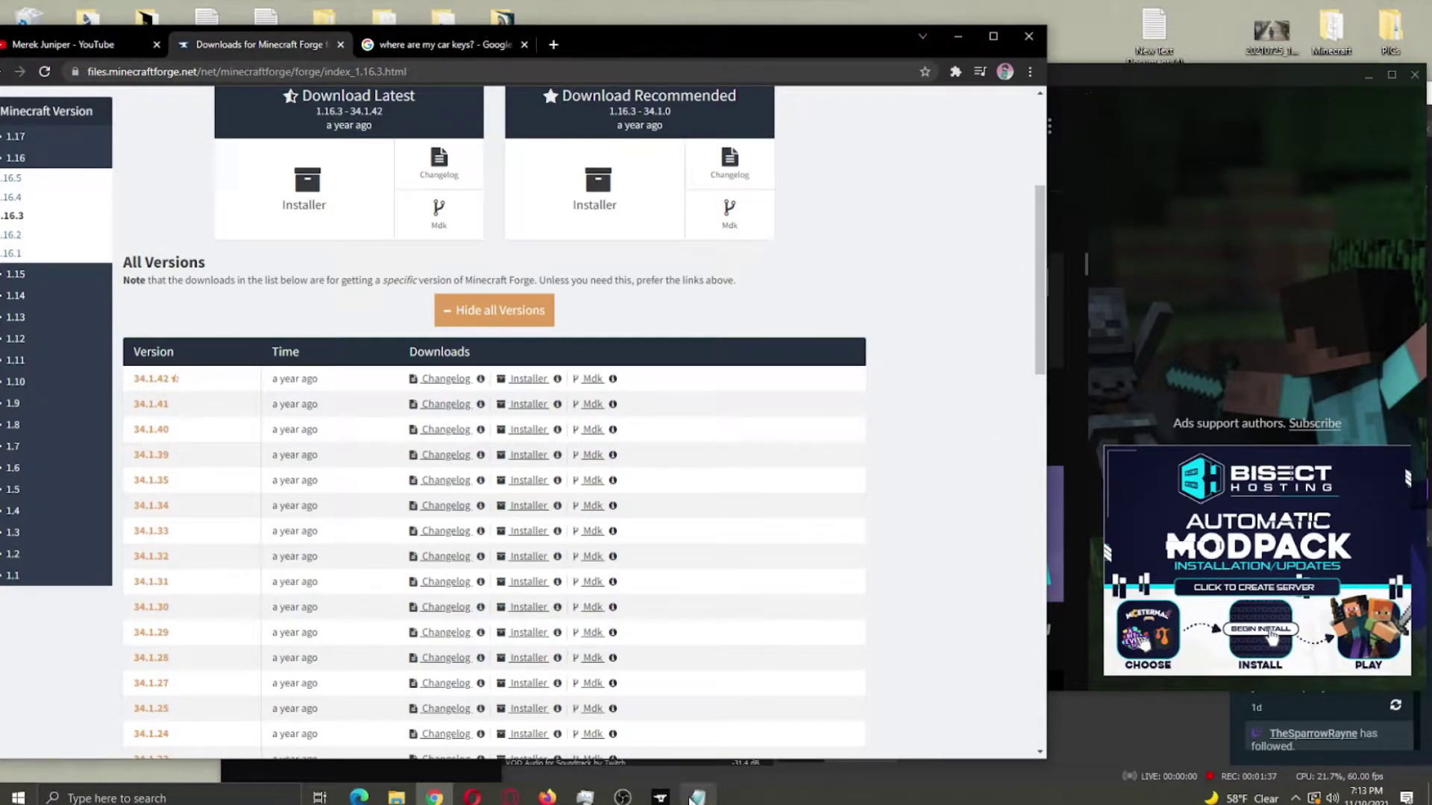
# Check the installed modpack's game version in CurseForge, and list all Forge versions for Minecraft 1.16.5 on the Forge site.
pyautogui.click(666, 798)
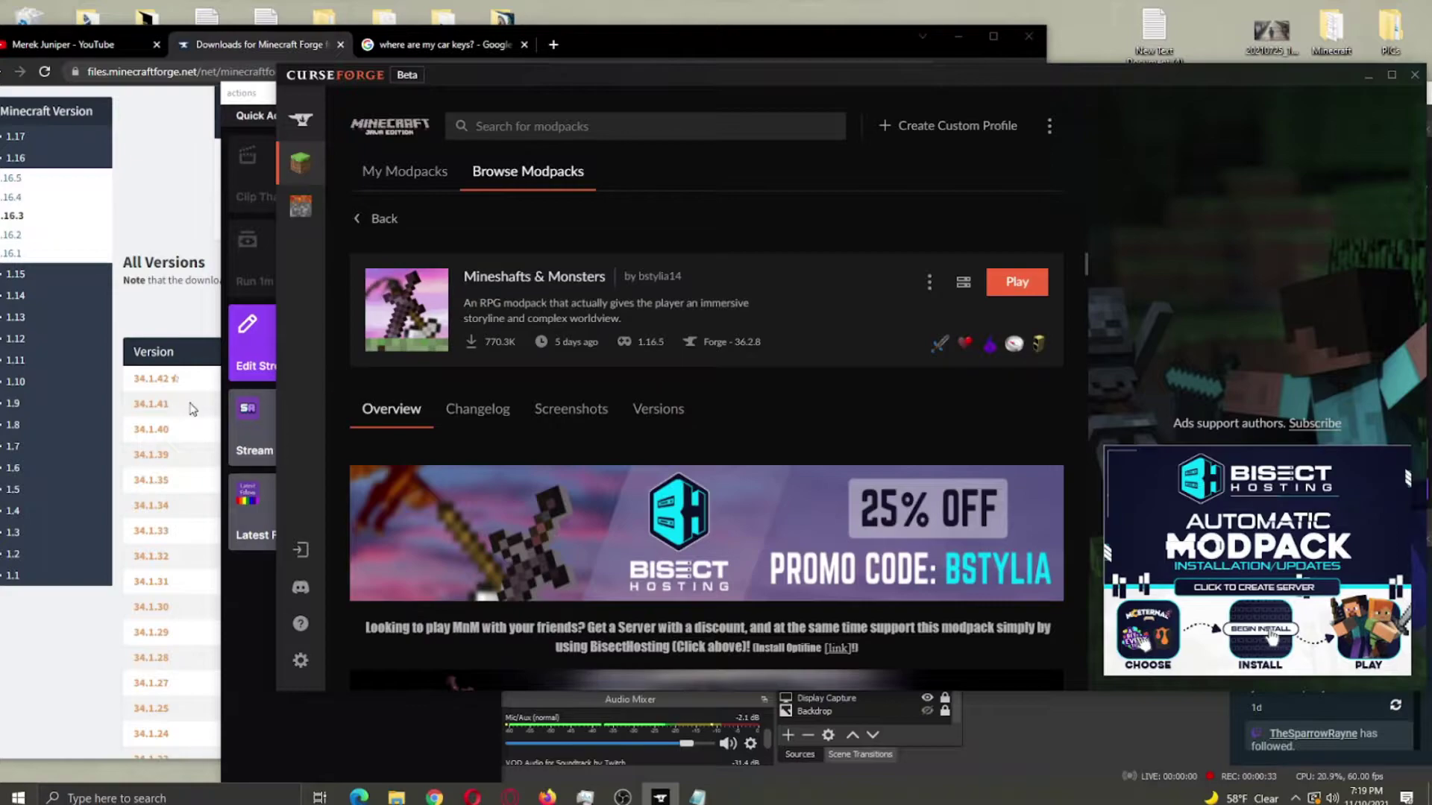
pyautogui.click(11, 182)
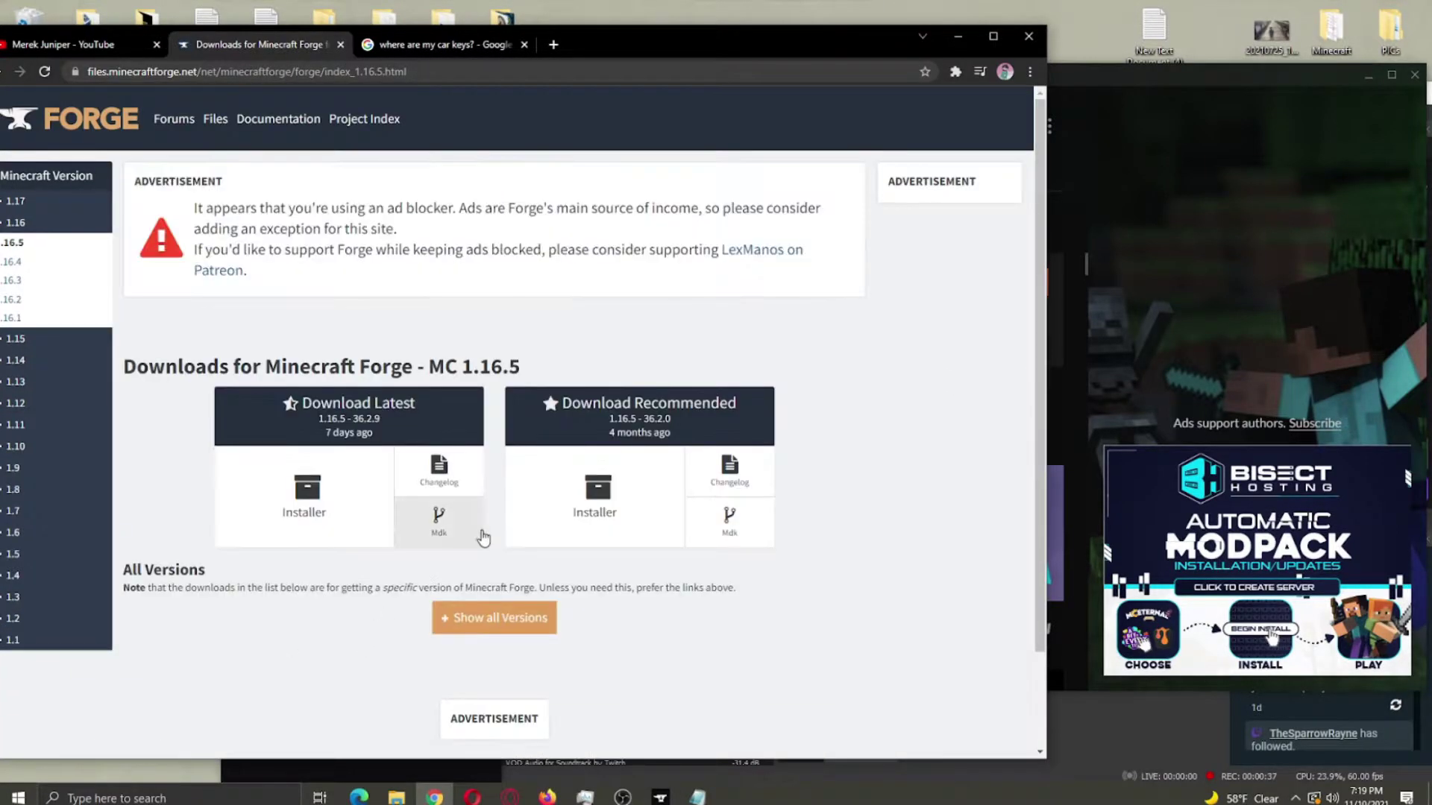
pyautogui.click(500, 620)
pyautogui.scroll(-1, 744, 583)
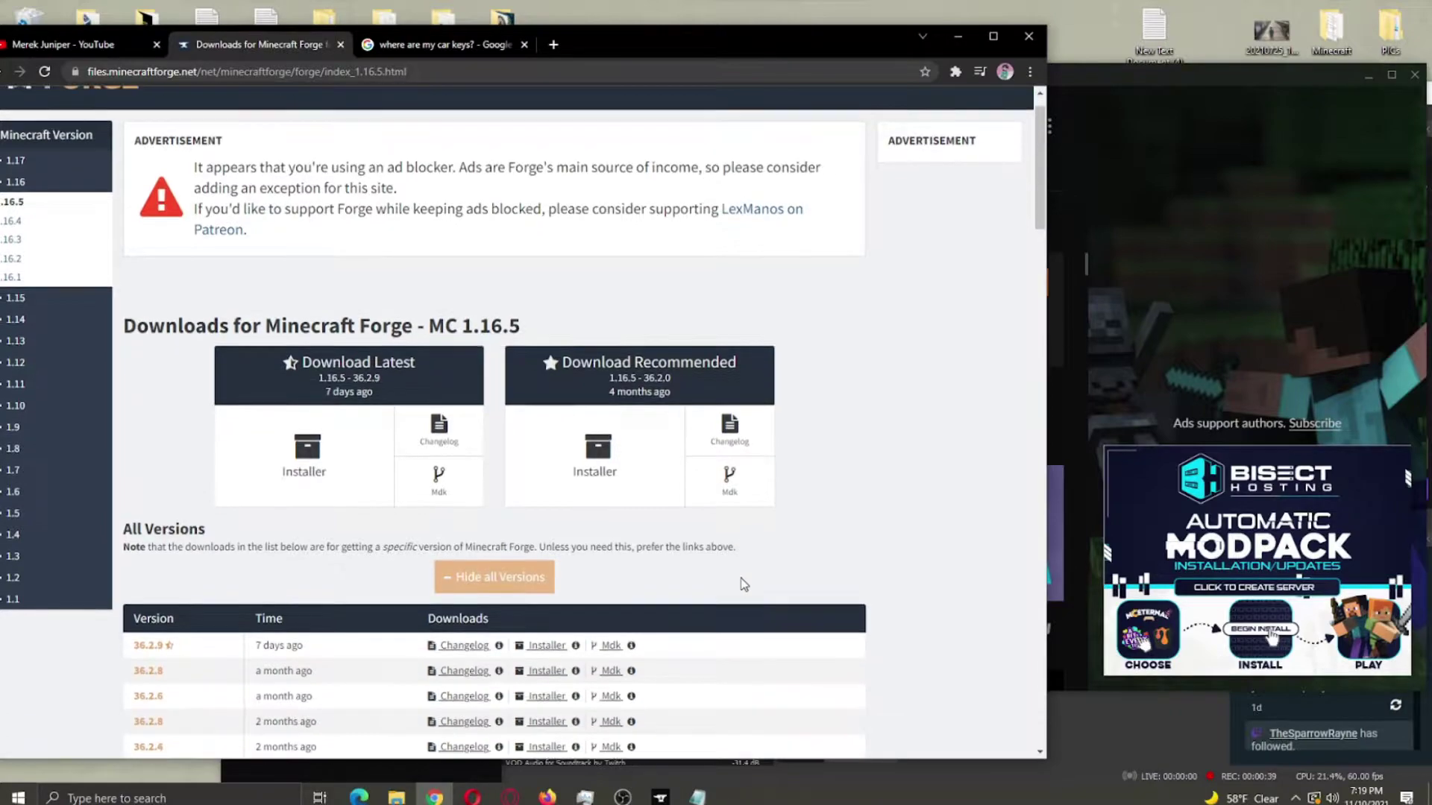
pyautogui.scroll(-4, 743, 584)
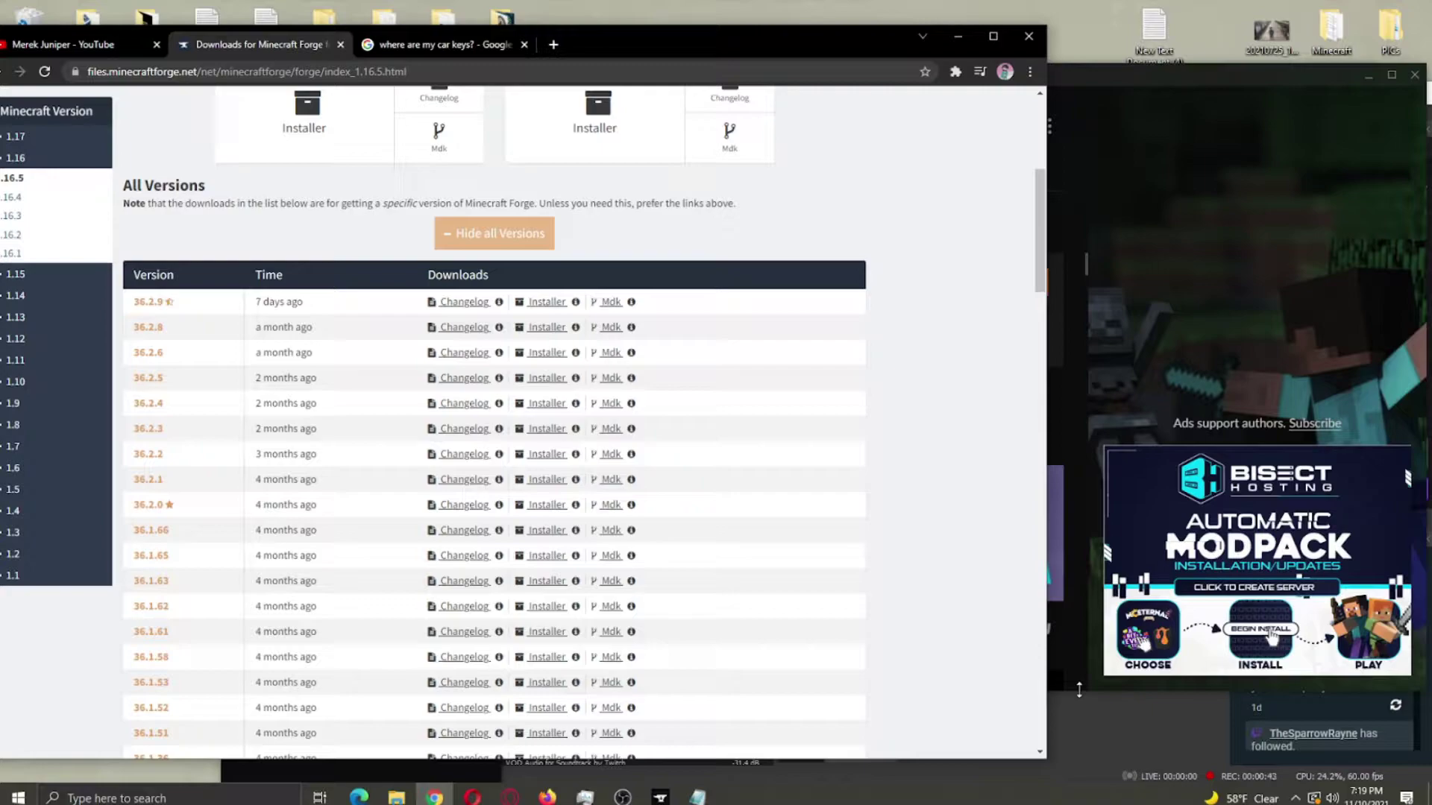
# Check which Forge version Mineshafts & Monsters uses in CurseForge and highlight the matching 36.2.8 entry in the Forge version list.
pyautogui.click(1102, 88)
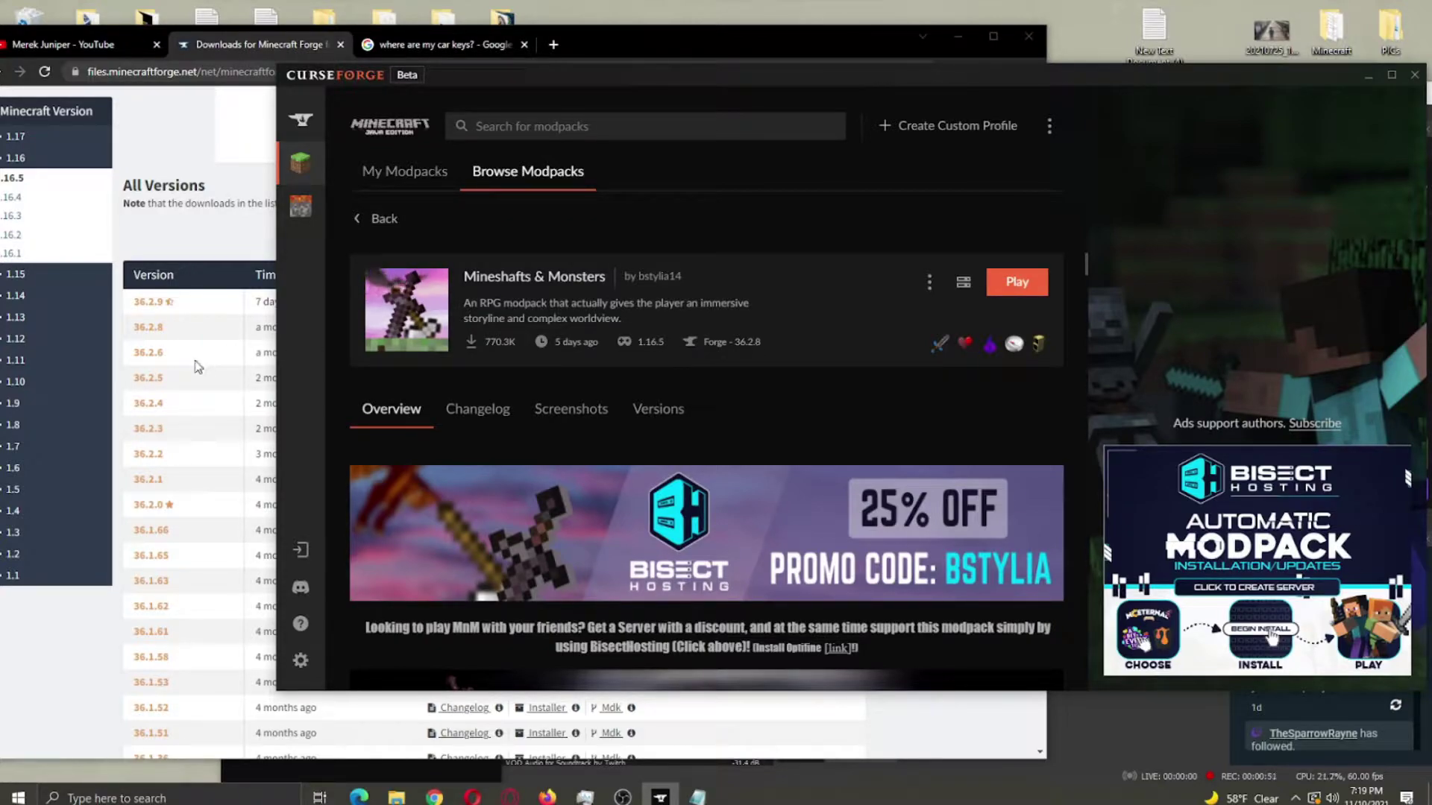
pyautogui.click(166, 337)
pyautogui.doubleClick(157, 328)
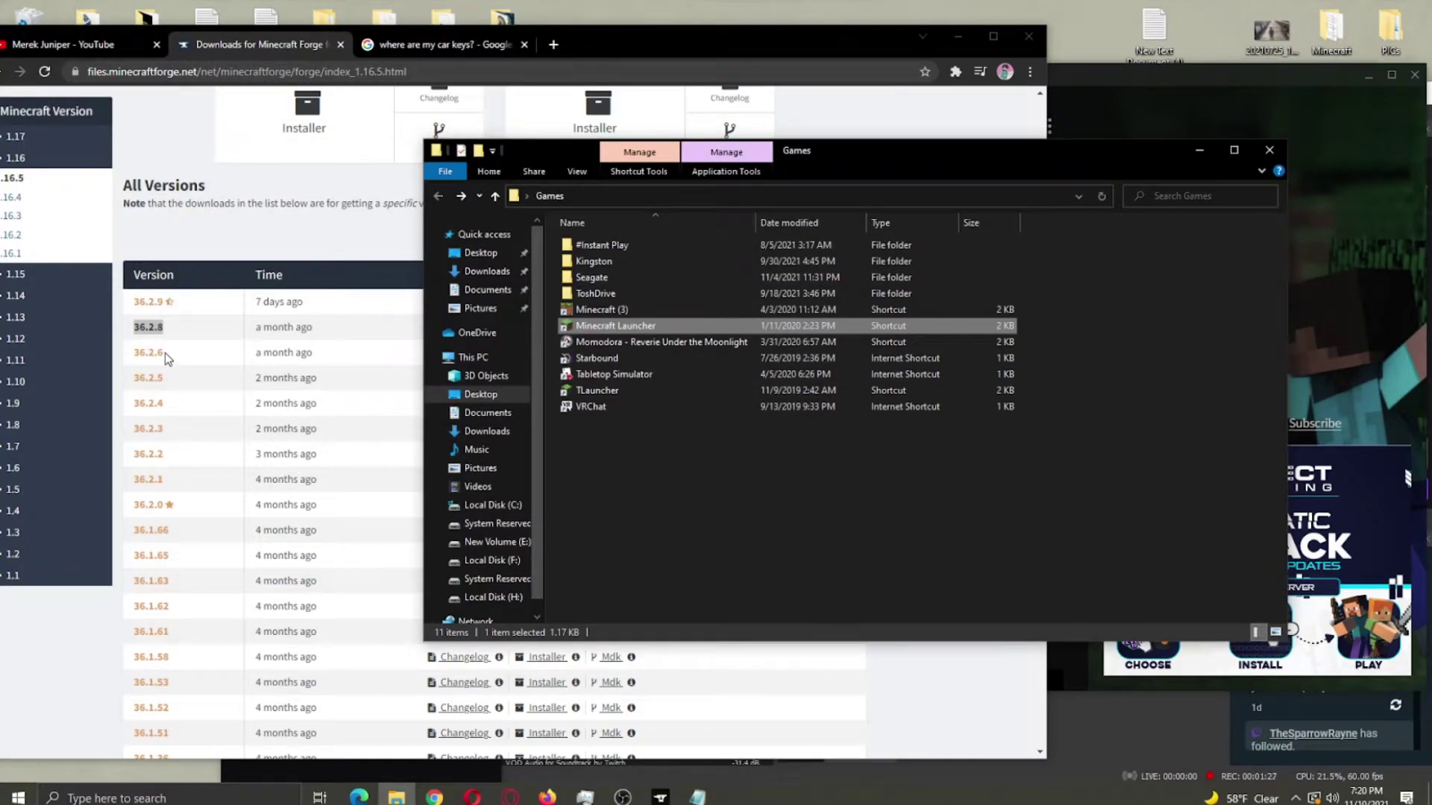
# Download the Forge 36.2.8 installer past the advertisement page, keep the flagged file, and return to the Forge version list.
pyautogui.click(164, 351)
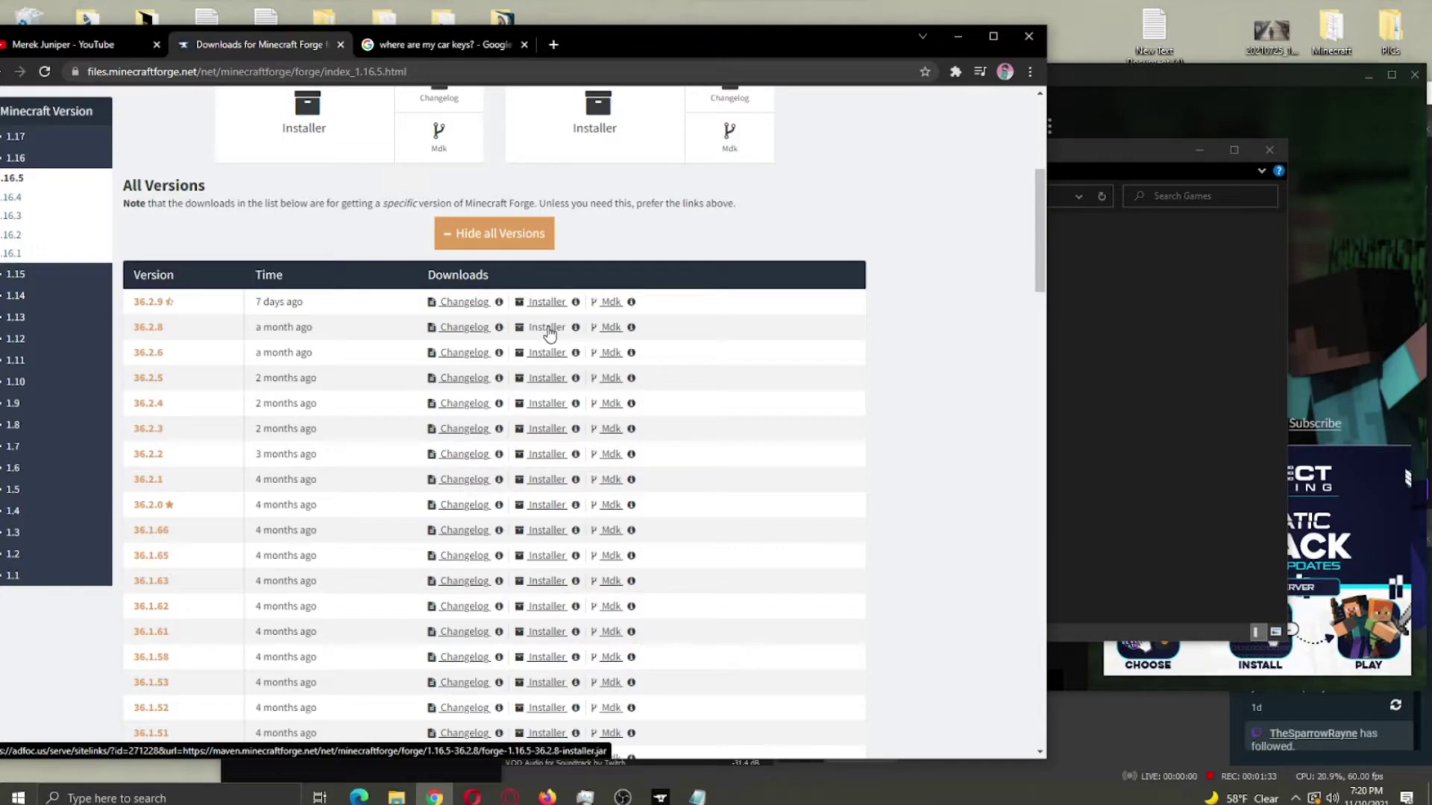
pyautogui.click(549, 333)
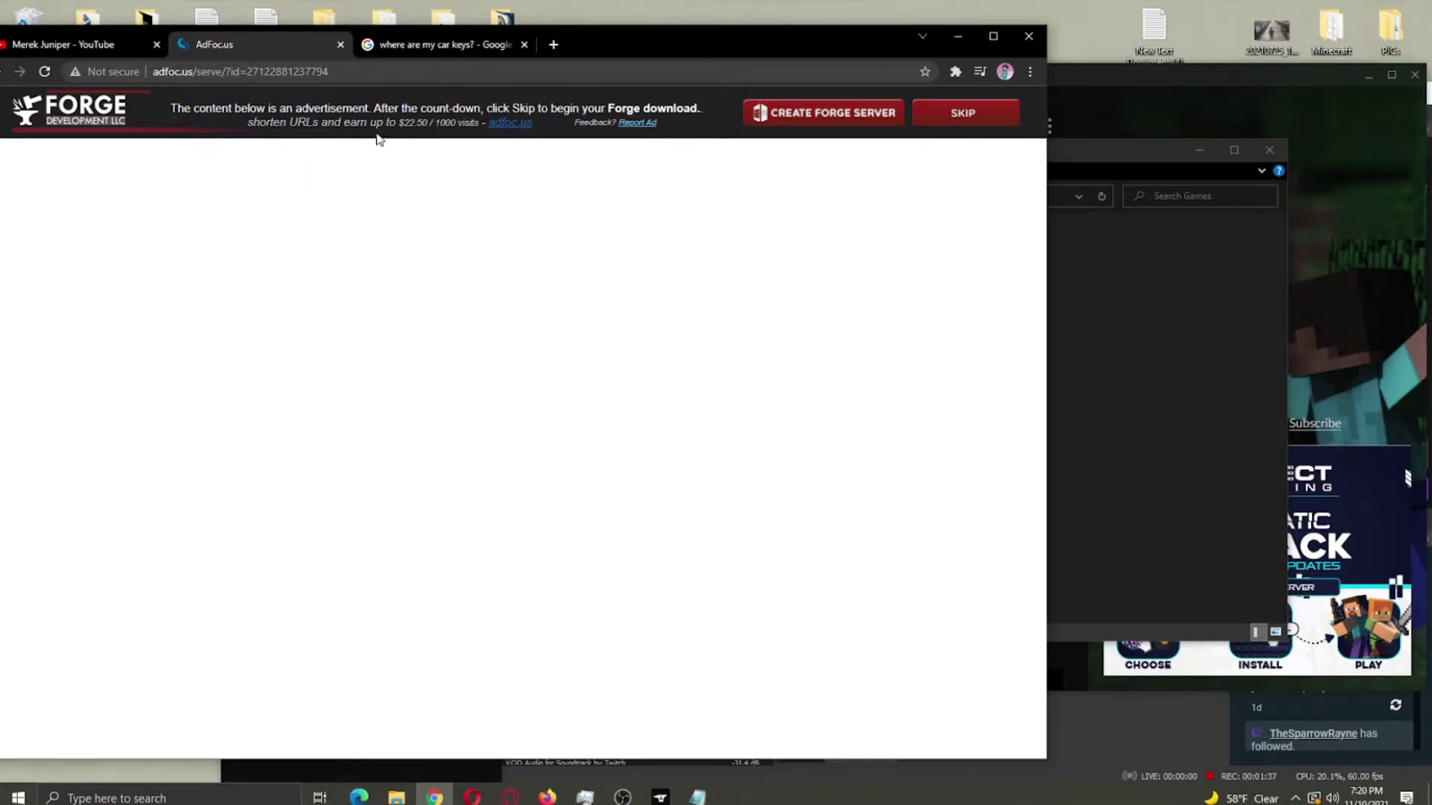
pyautogui.click(966, 121)
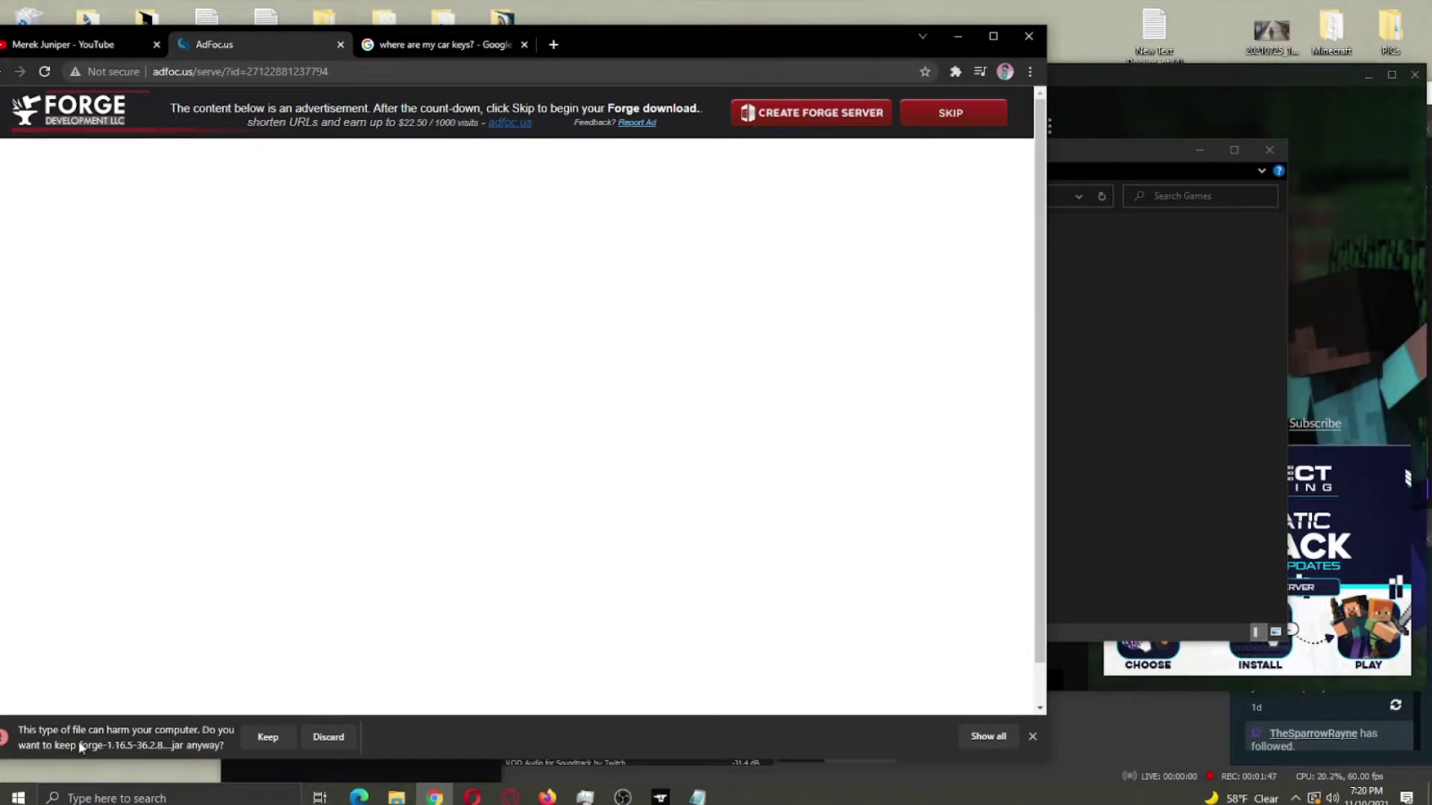
pyautogui.click(267, 737)
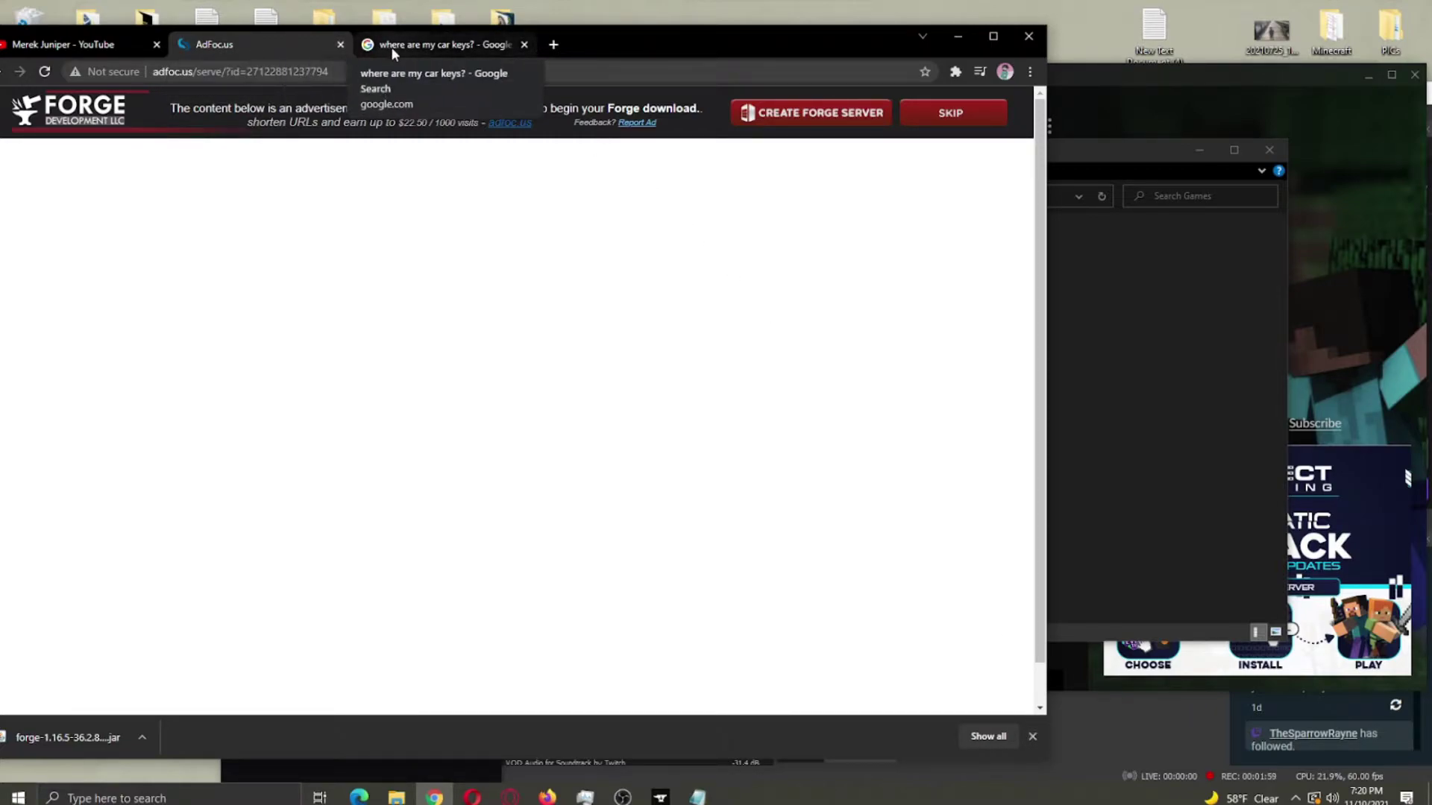
pyautogui.click(3, 72)
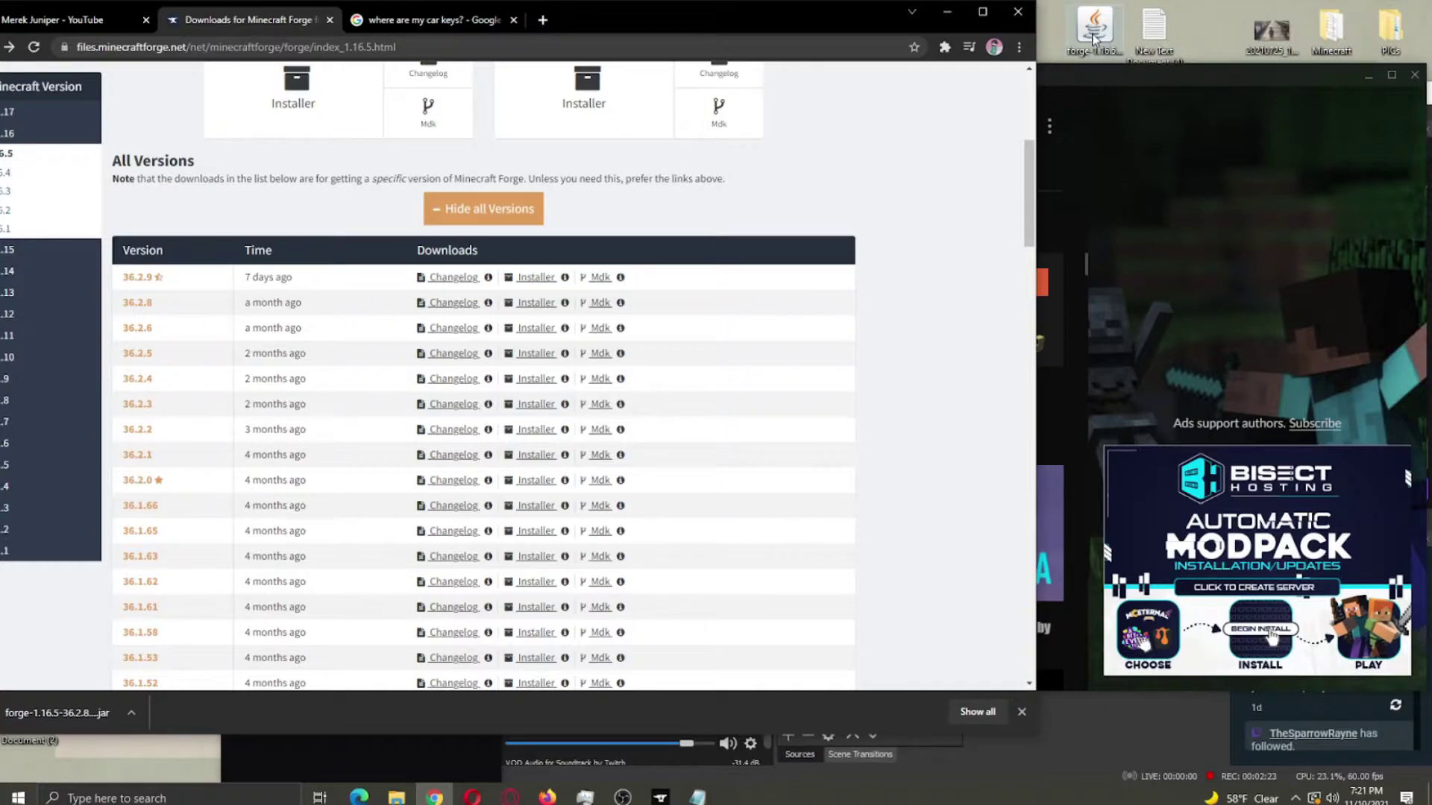
# Run the downloaded Forge installer on the desktop with Java(TM) Platform SE binary and install the client into the .minecraft folder.
pyautogui.click(1104, 37)
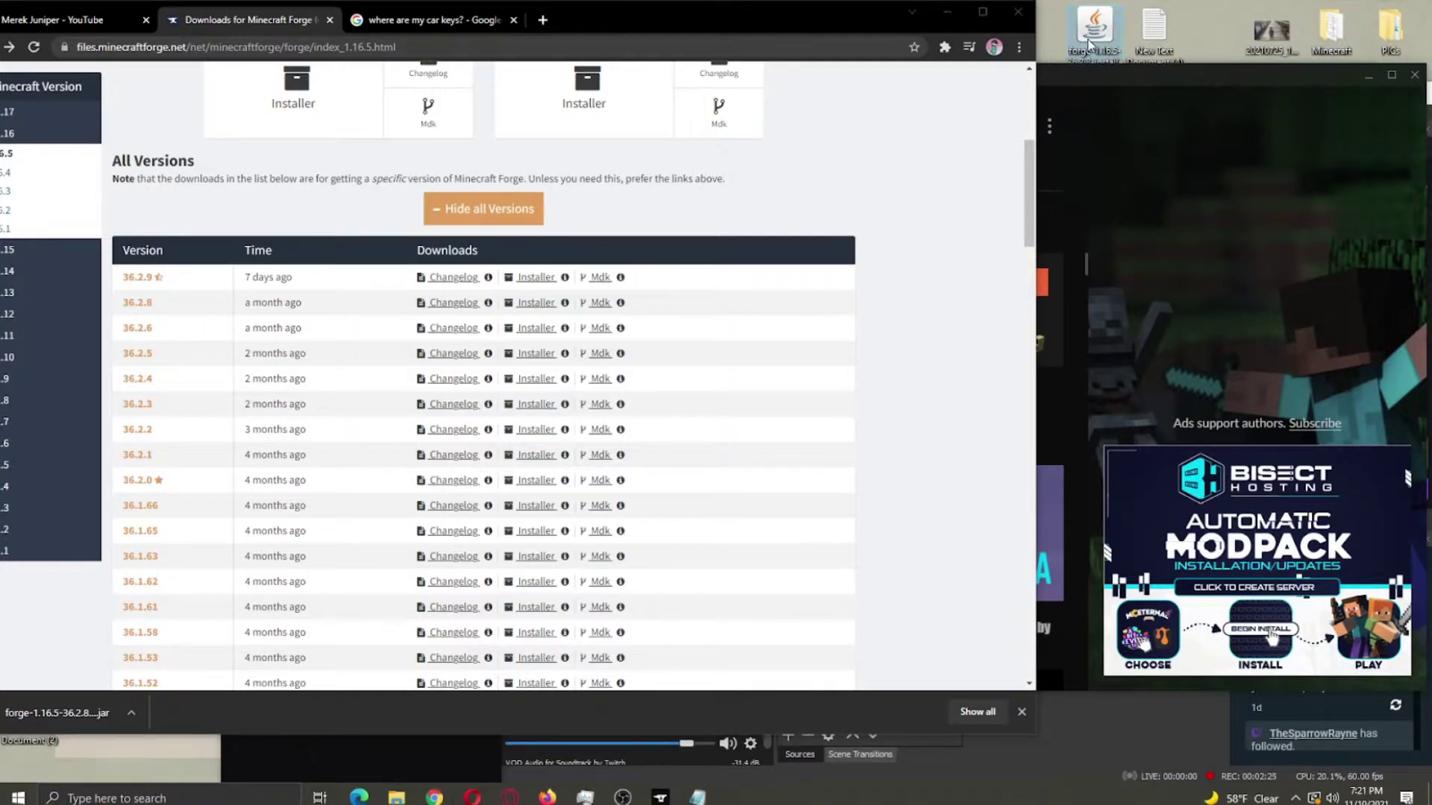
pyautogui.doubleClick(1095, 35)
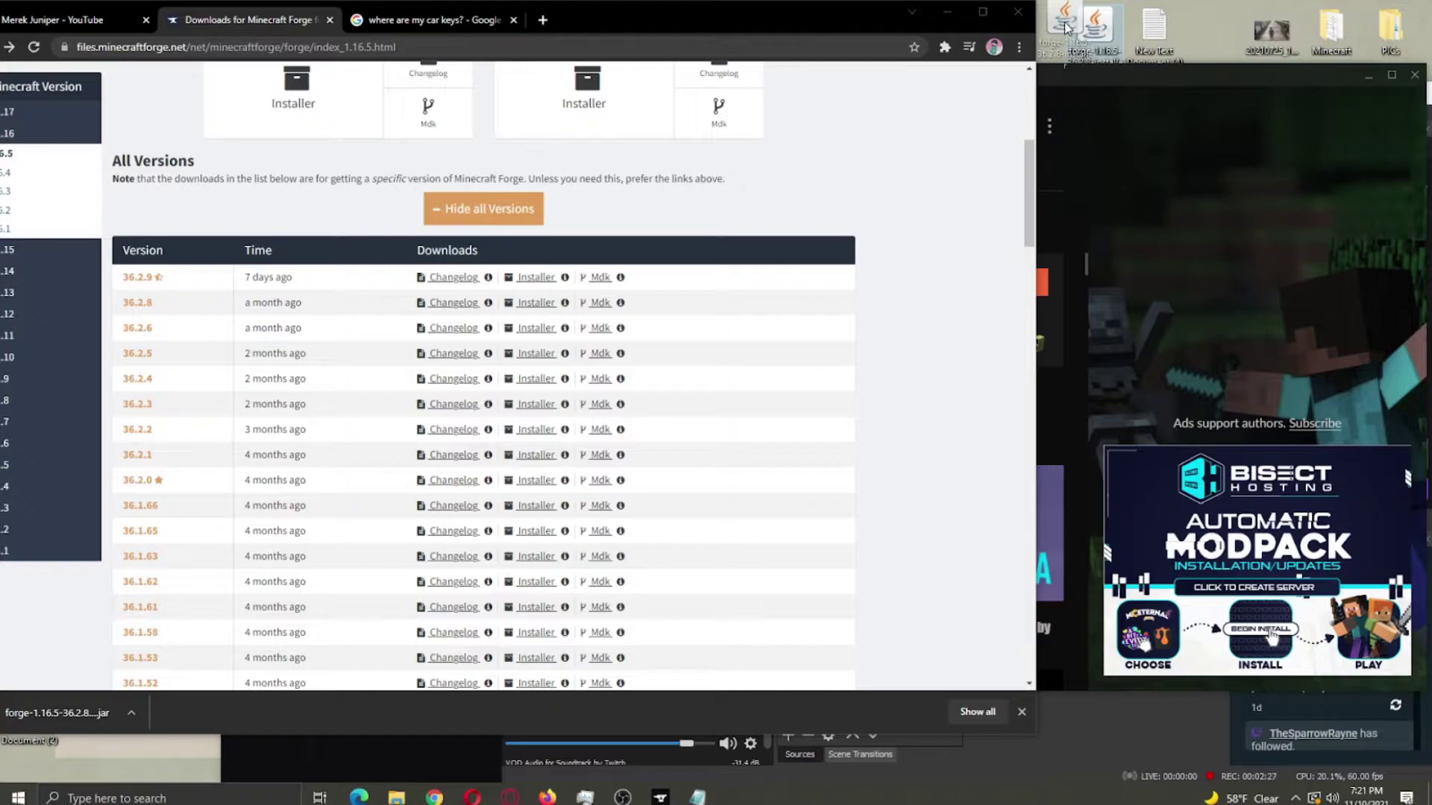
pyautogui.moveTo(1095, 35); pyautogui.dragTo(1089, 41)
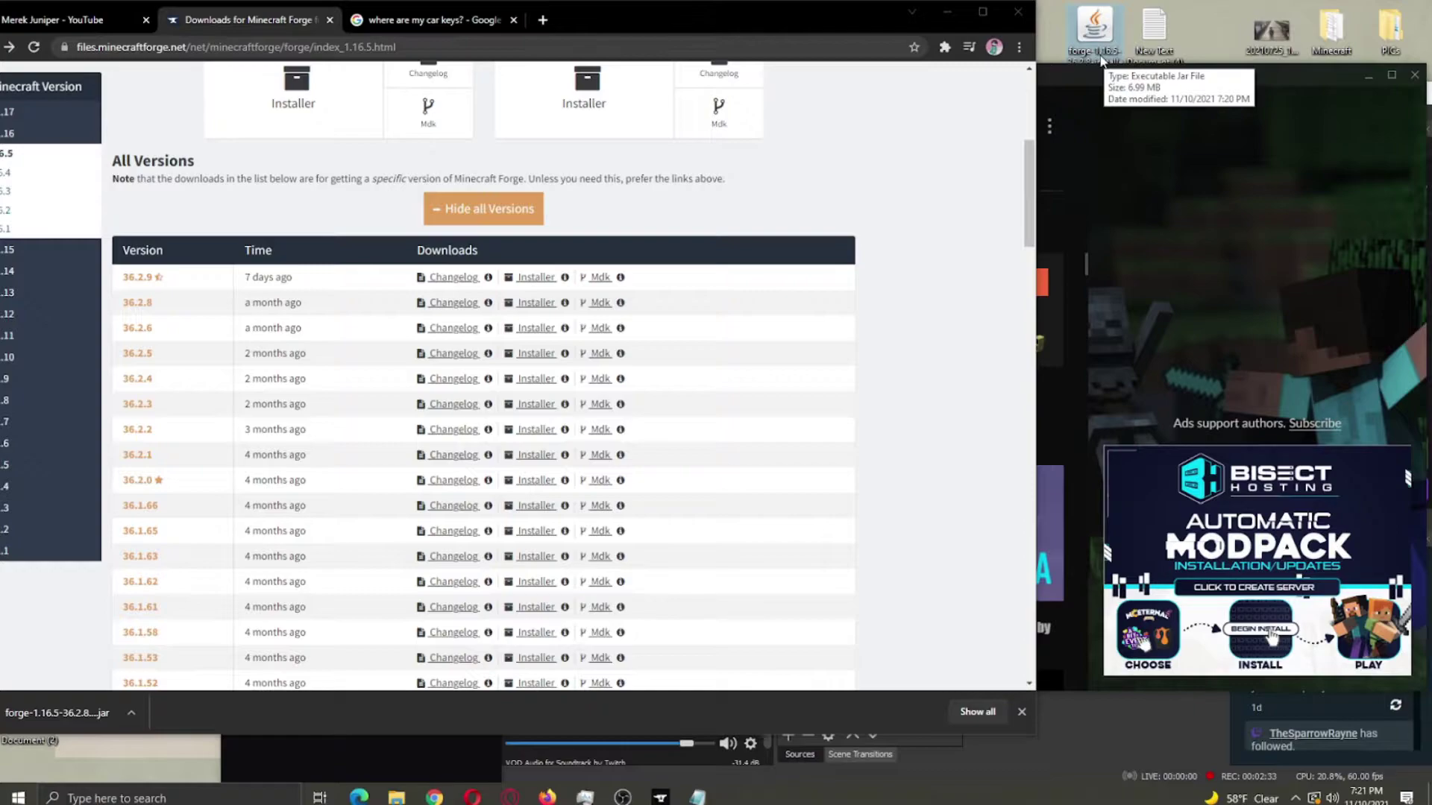
pyautogui.rightClick(1100, 61)
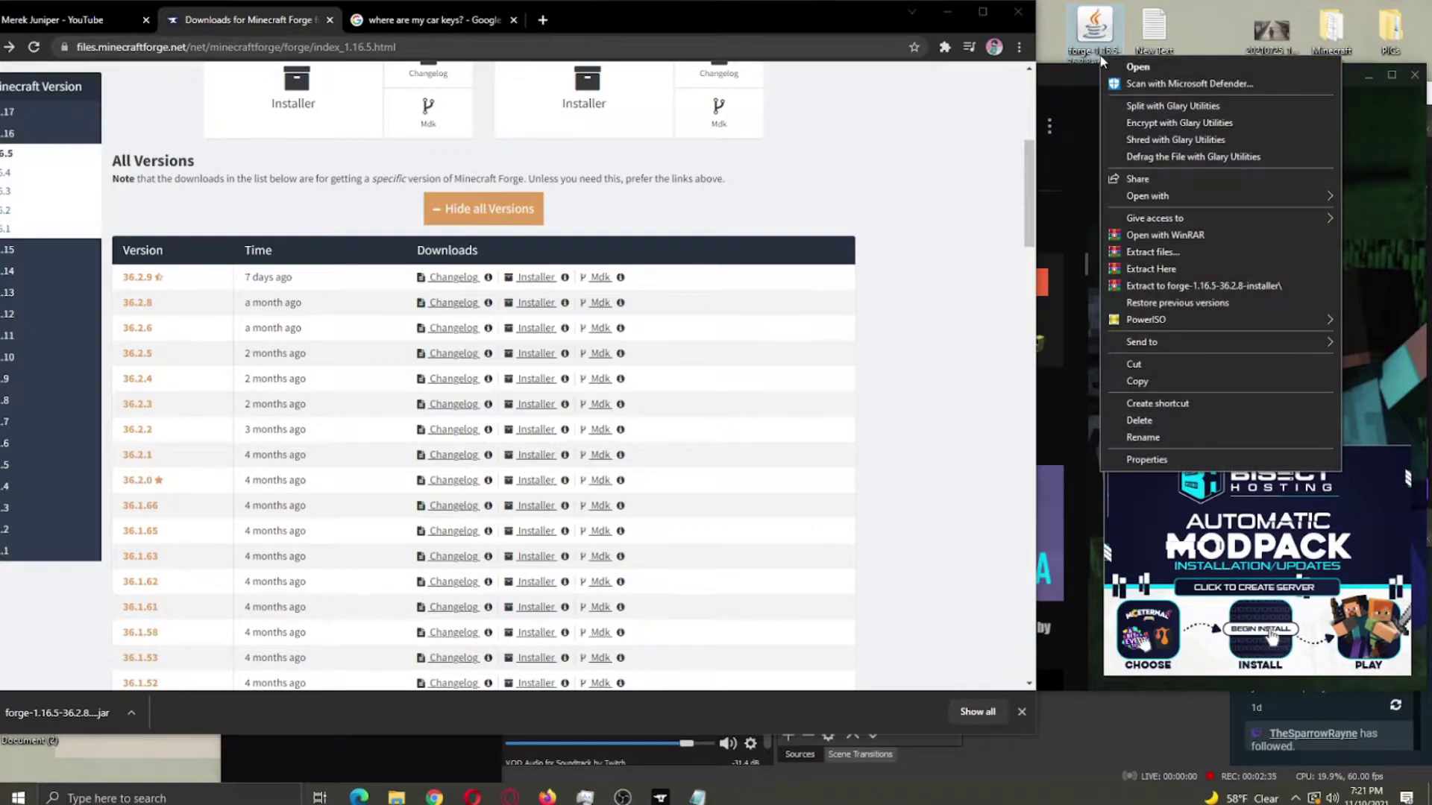
pyautogui.moveTo(1177, 192)
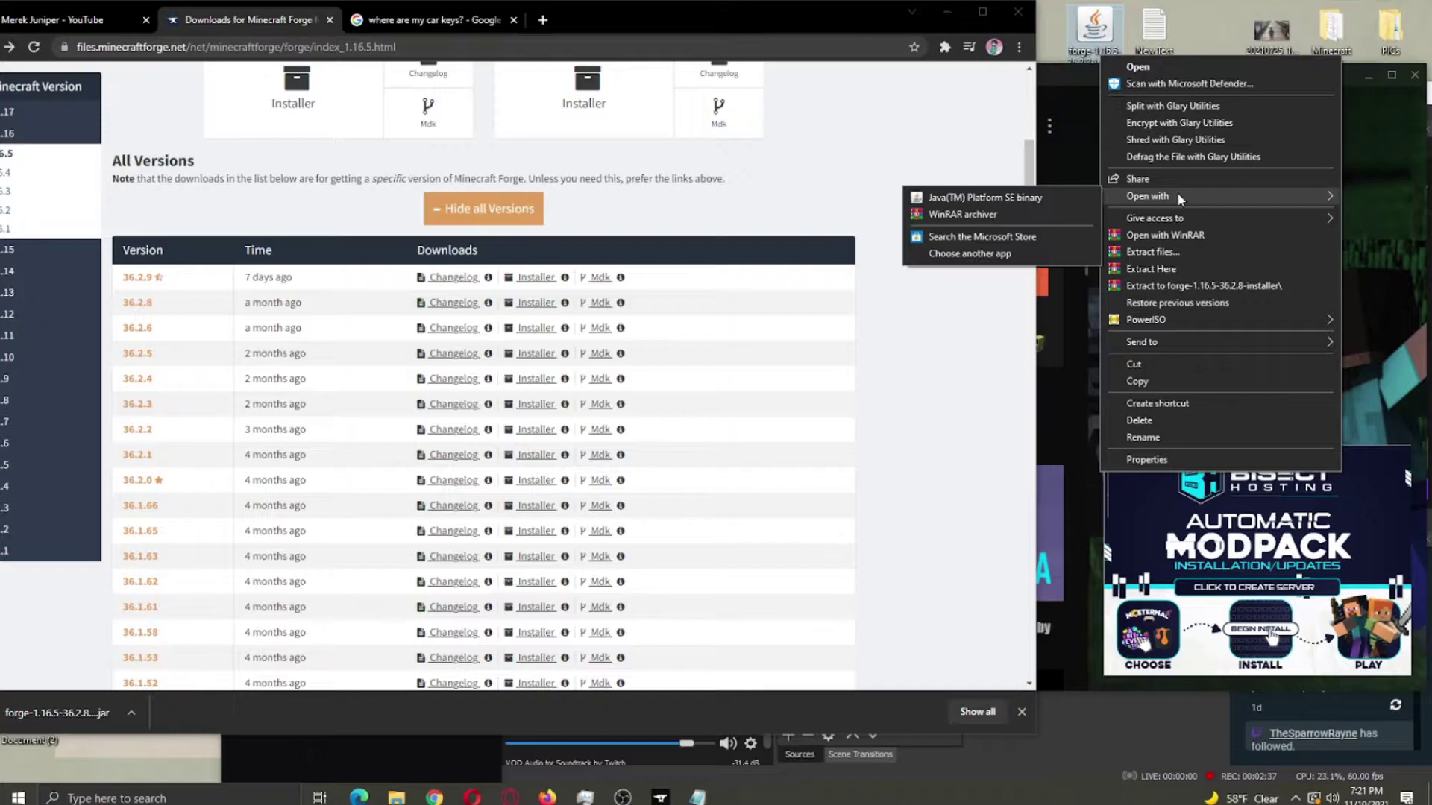
pyautogui.click(1005, 197)
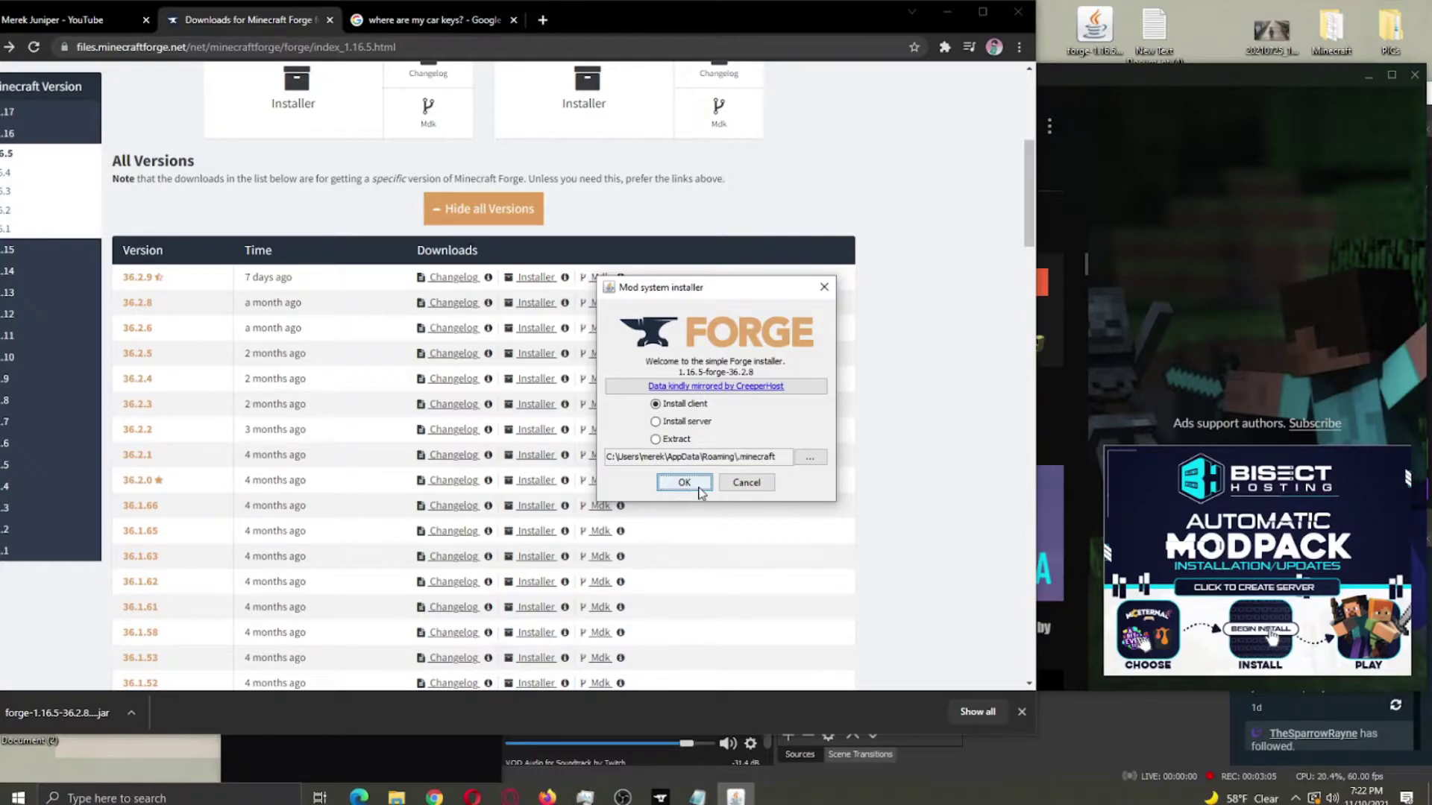
pyautogui.click(684, 484)
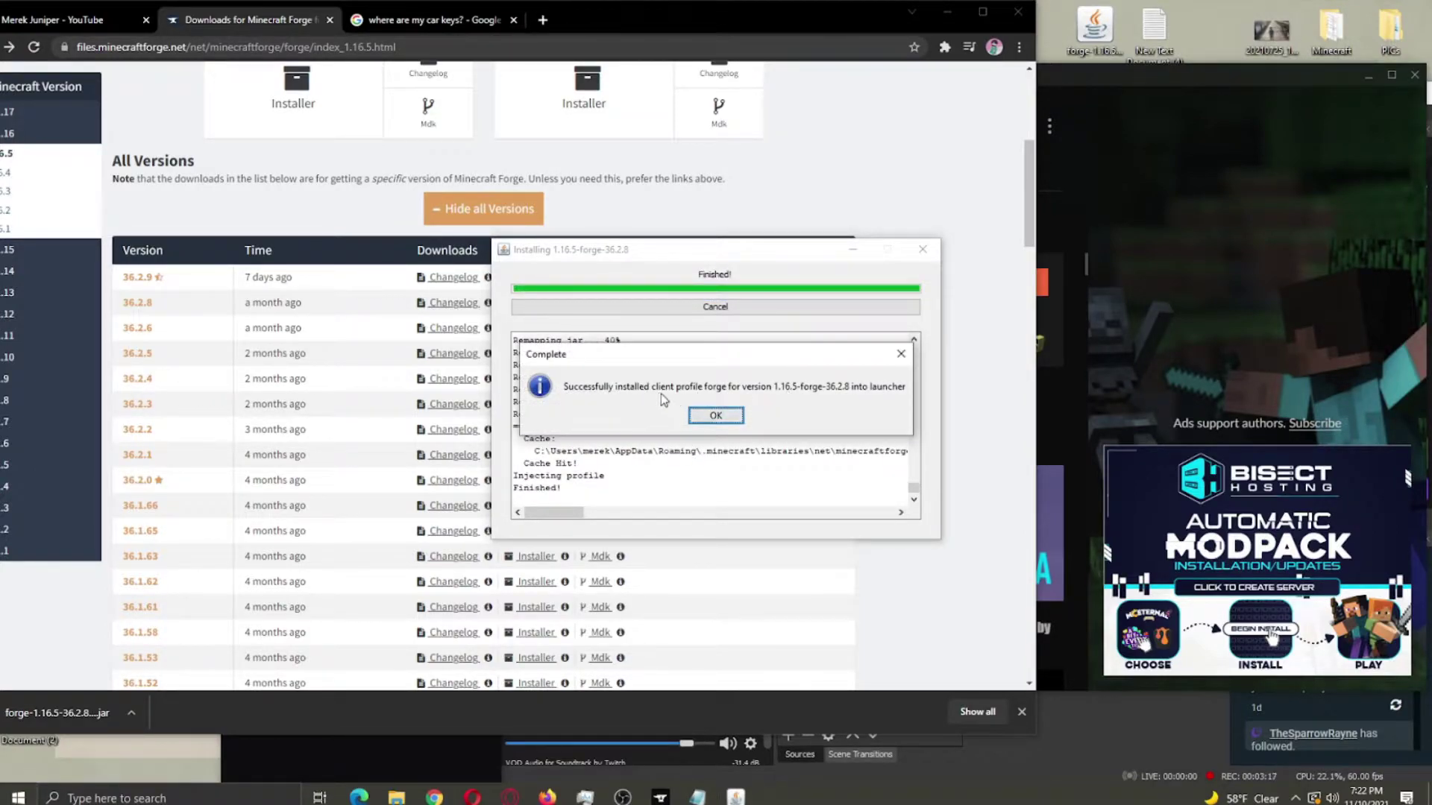
pyautogui.click(716, 416)
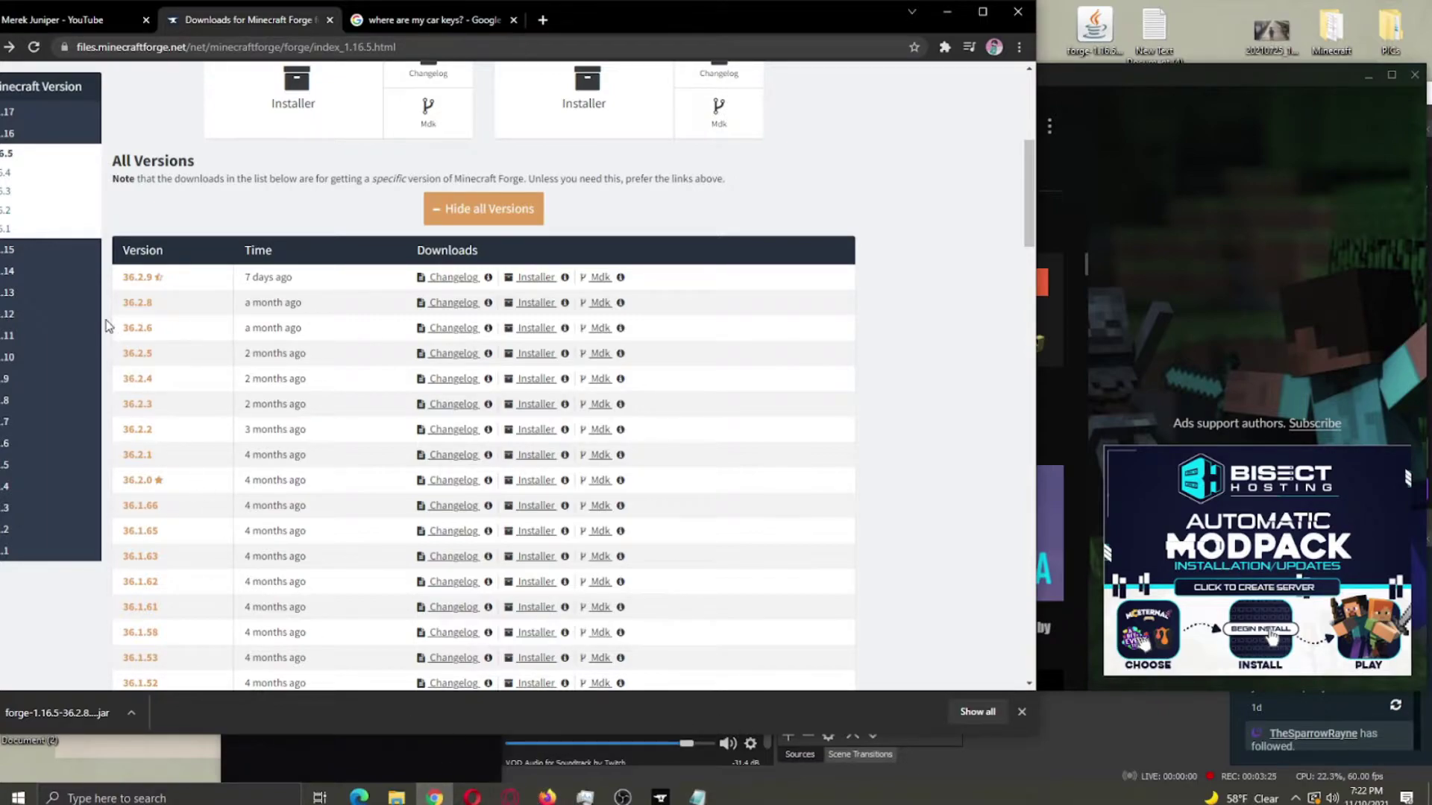
# Copy Forge version 36.2.8 from the site into the second line of the Notepad notes and correct the Minecraft version to 1.16.5.
pyautogui.moveTo(157, 309); pyautogui.dragTo(123, 302)
pyautogui.hotkey('ctrl', 'c')
pyautogui.click(697, 796)
pyautogui.hotkey('ctrl', 'v')
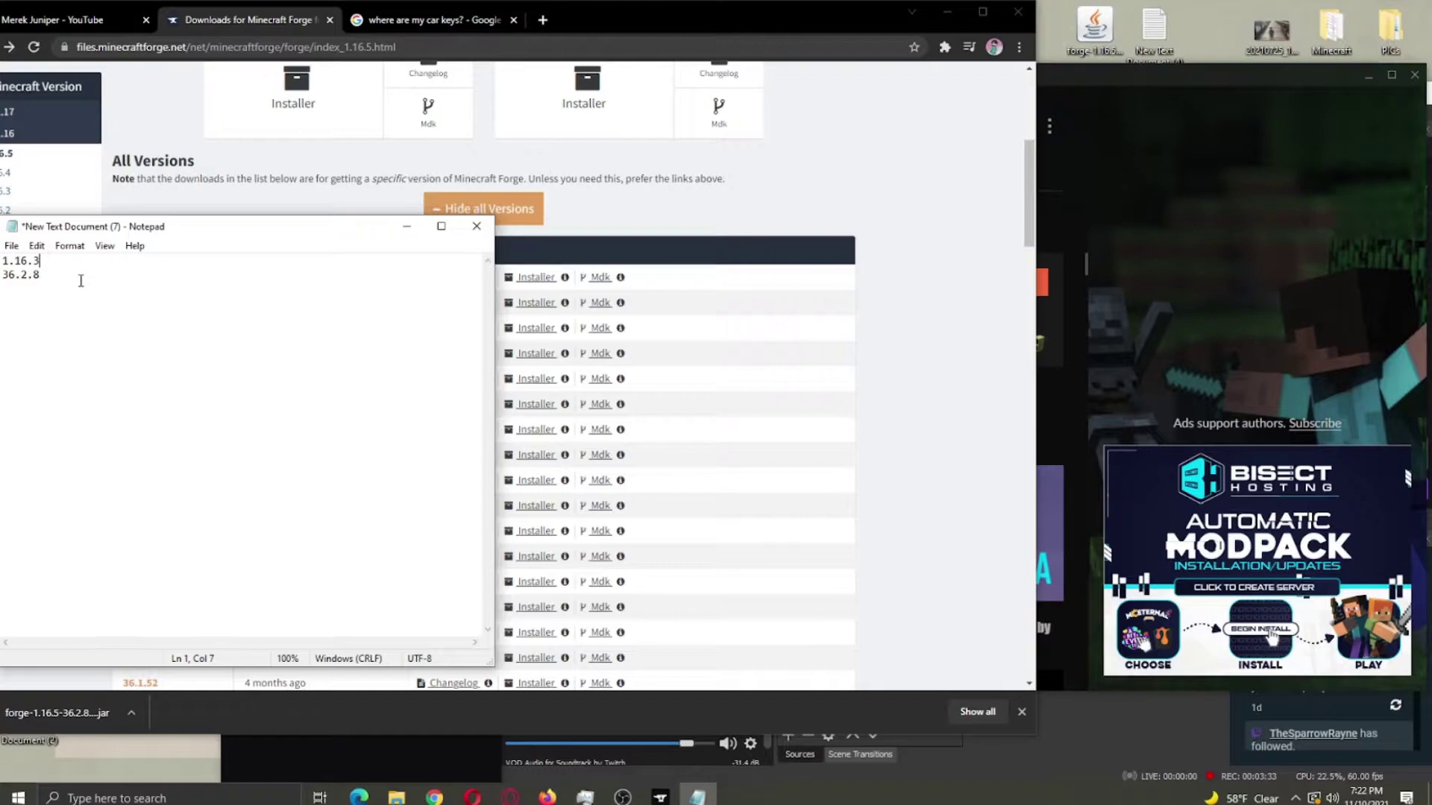
pyautogui.press('BackSpace')
pyautogui.write('5')
pyautogui.click(69, 373)
# Launch Mineshafts & Monsters from CurseForge and decline the upgrade offered by the Minecraft Launcher.
pyautogui.click(1132, 74)
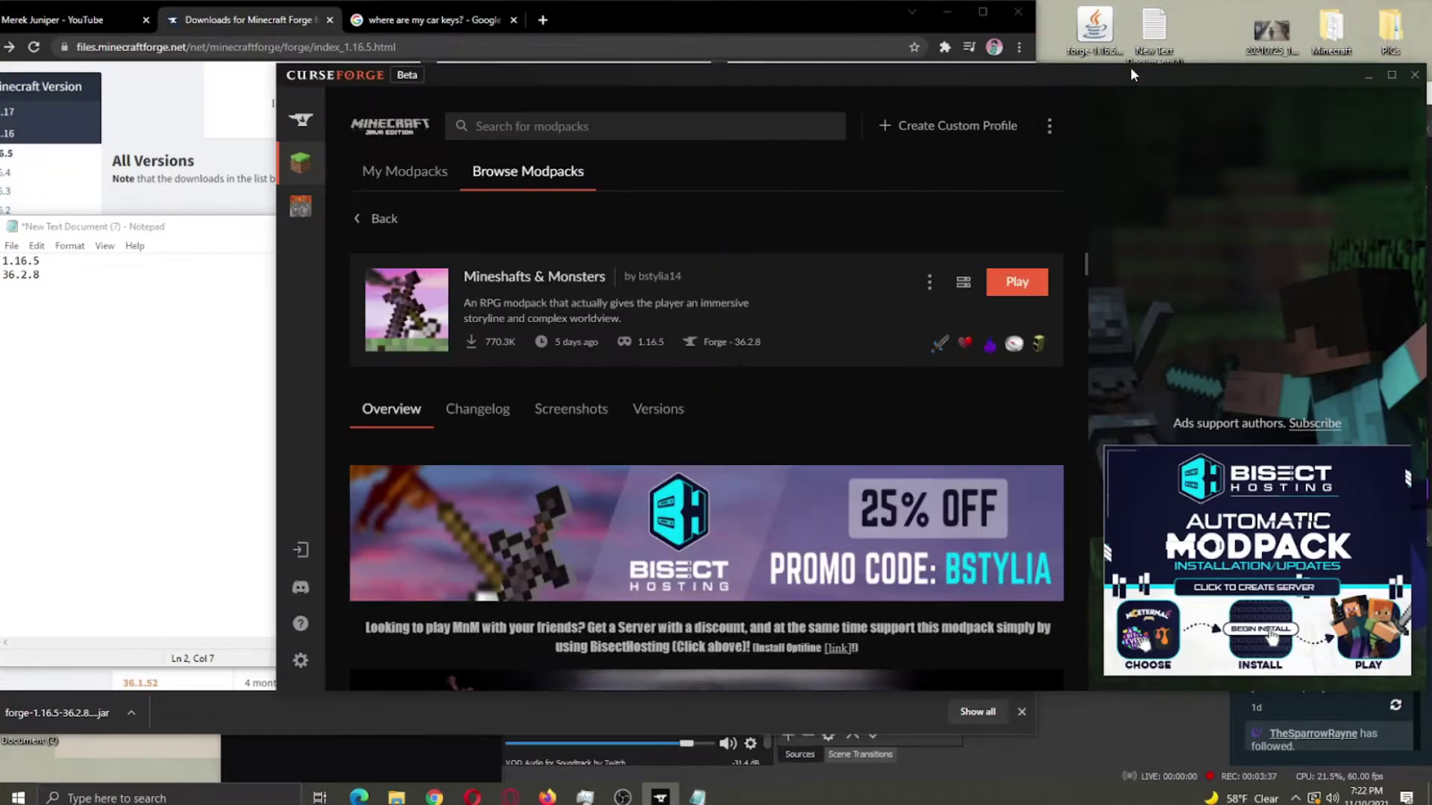
pyautogui.click(1000, 289)
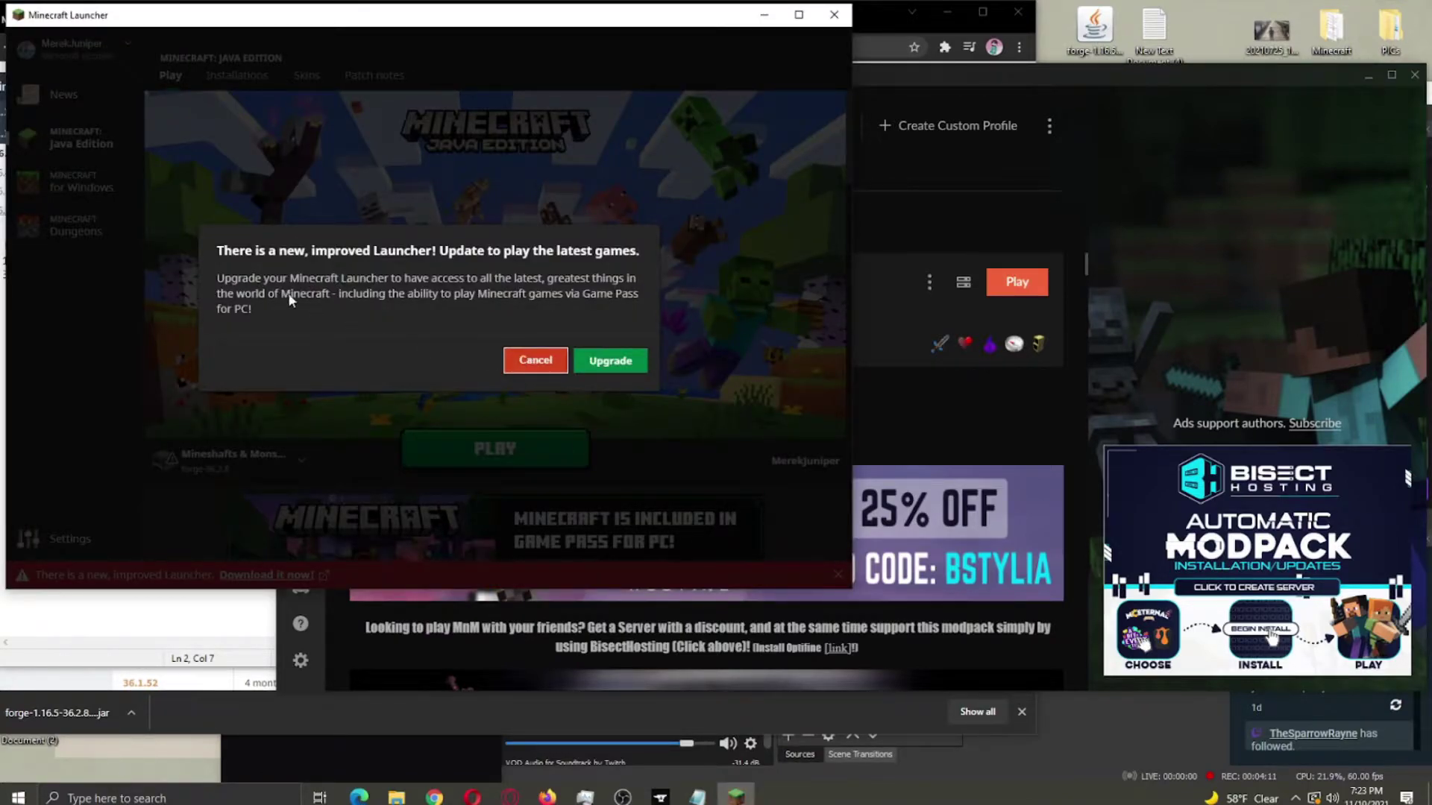
pyautogui.click(536, 360)
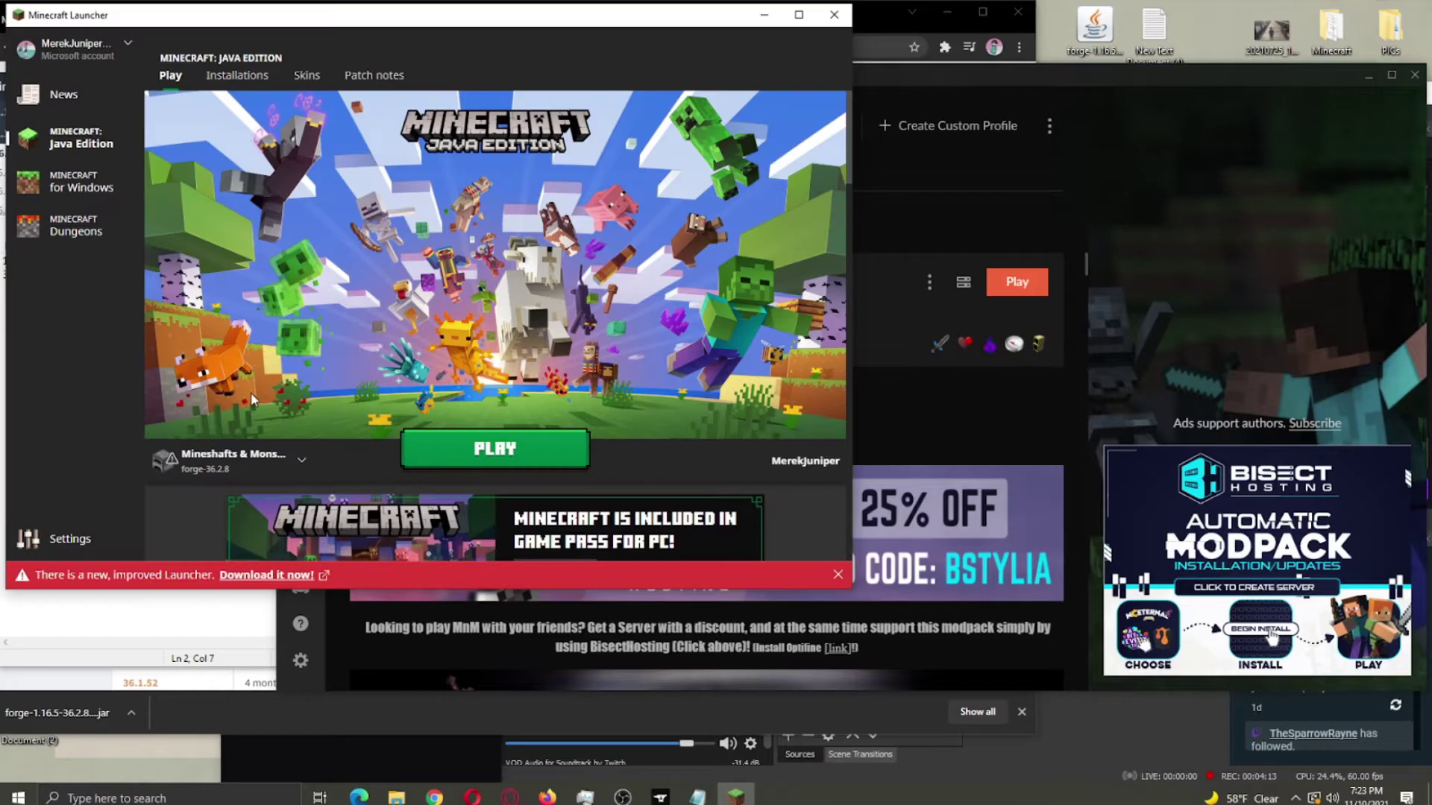
# Check the launcher's installation list and choose the Mineshafts & Monsters installation on forge-36.2.8.
pyautogui.click(301, 461)
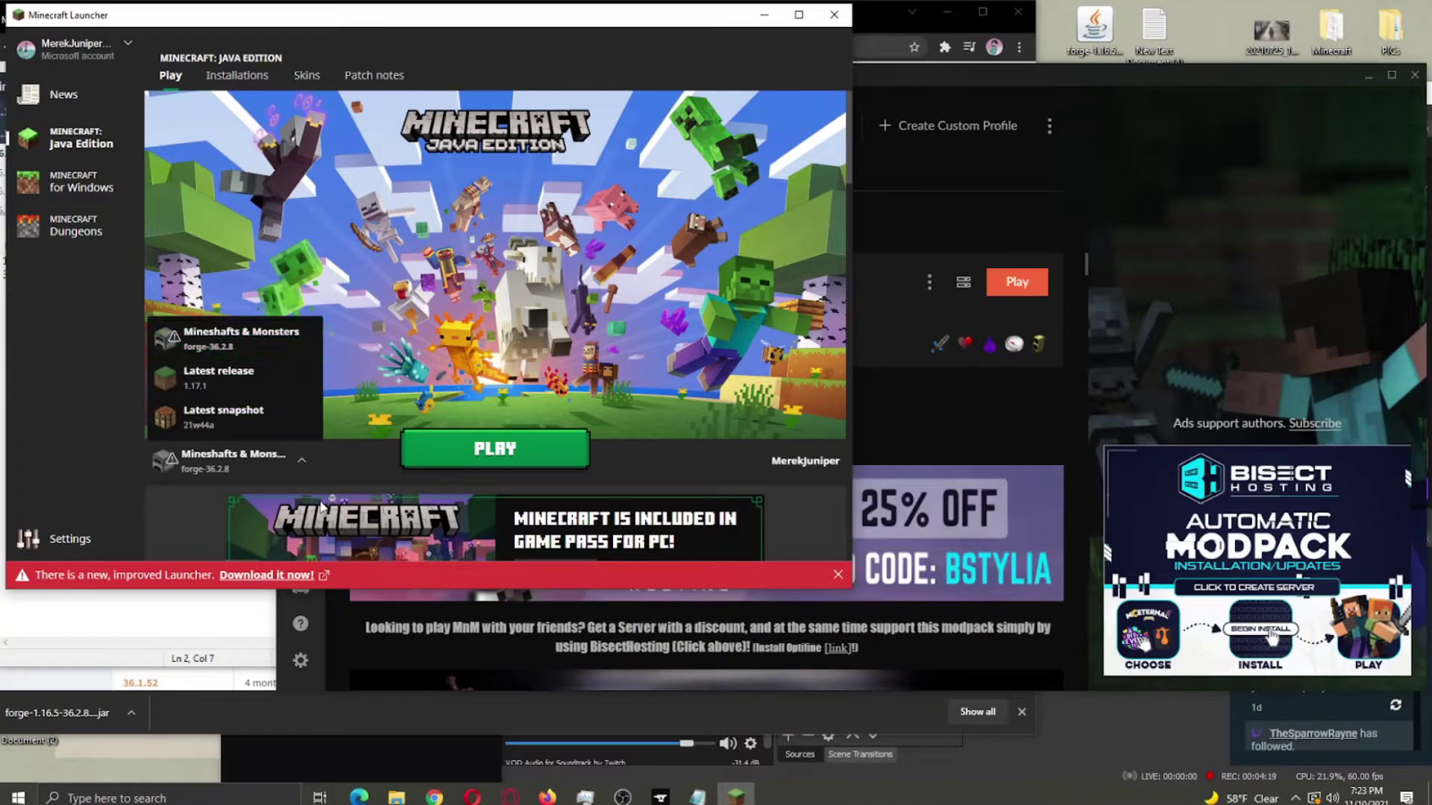
pyautogui.click(306, 465)
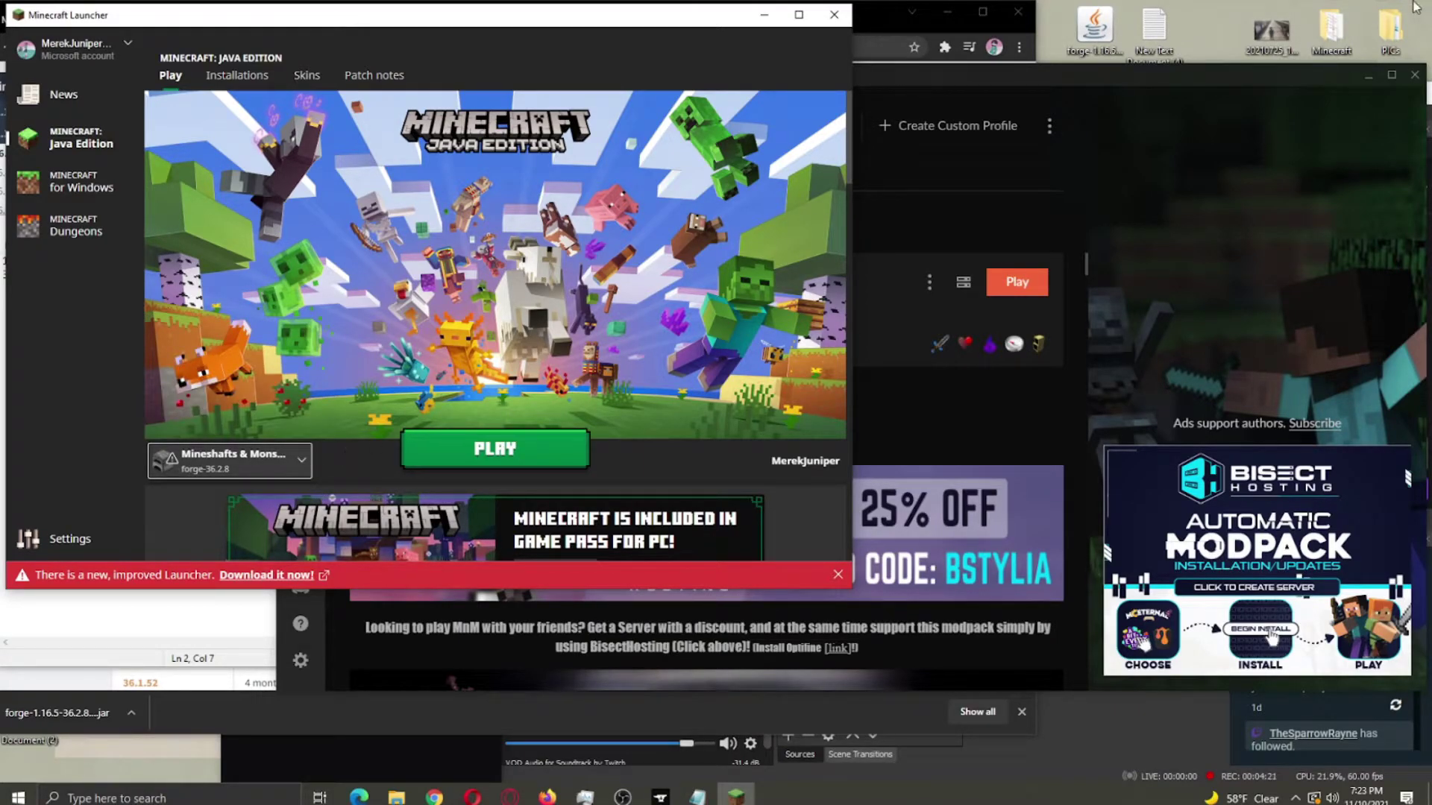
pyautogui.click(239, 458)
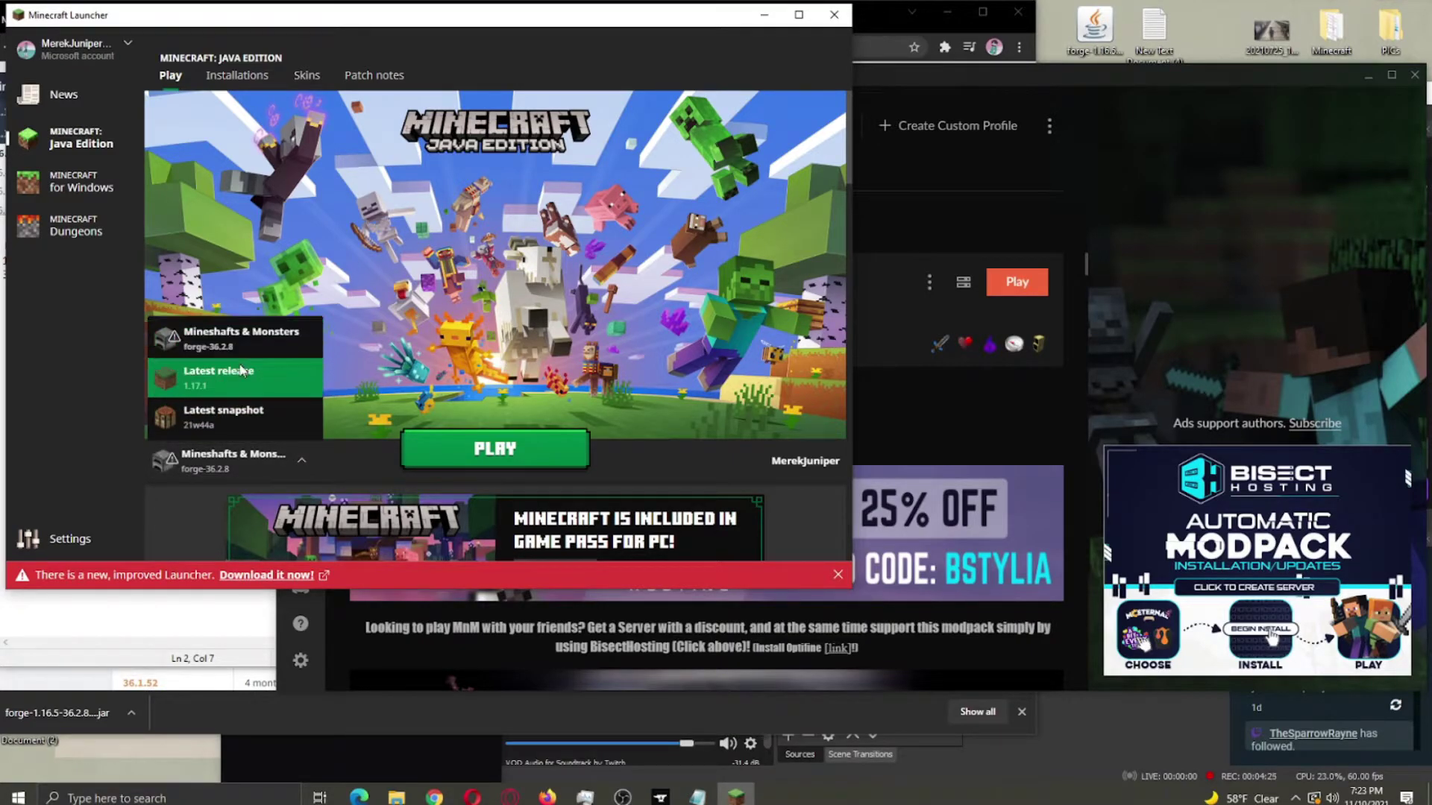
pyautogui.click(254, 342)
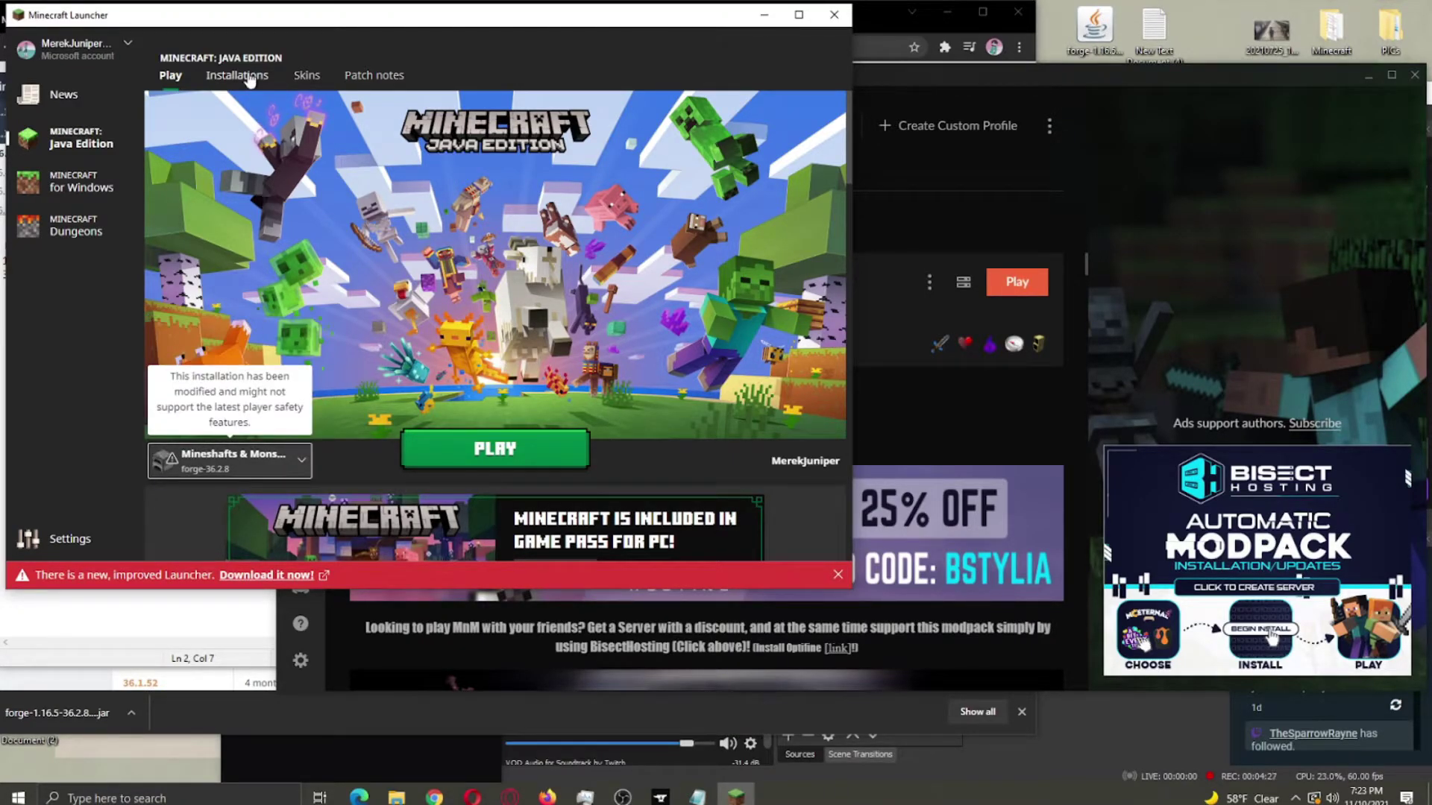
# Open the Mineshafts & Monsters installation for editing and expand its additional options.
pyautogui.click(249, 77)
pyautogui.moveTo(789, 225)
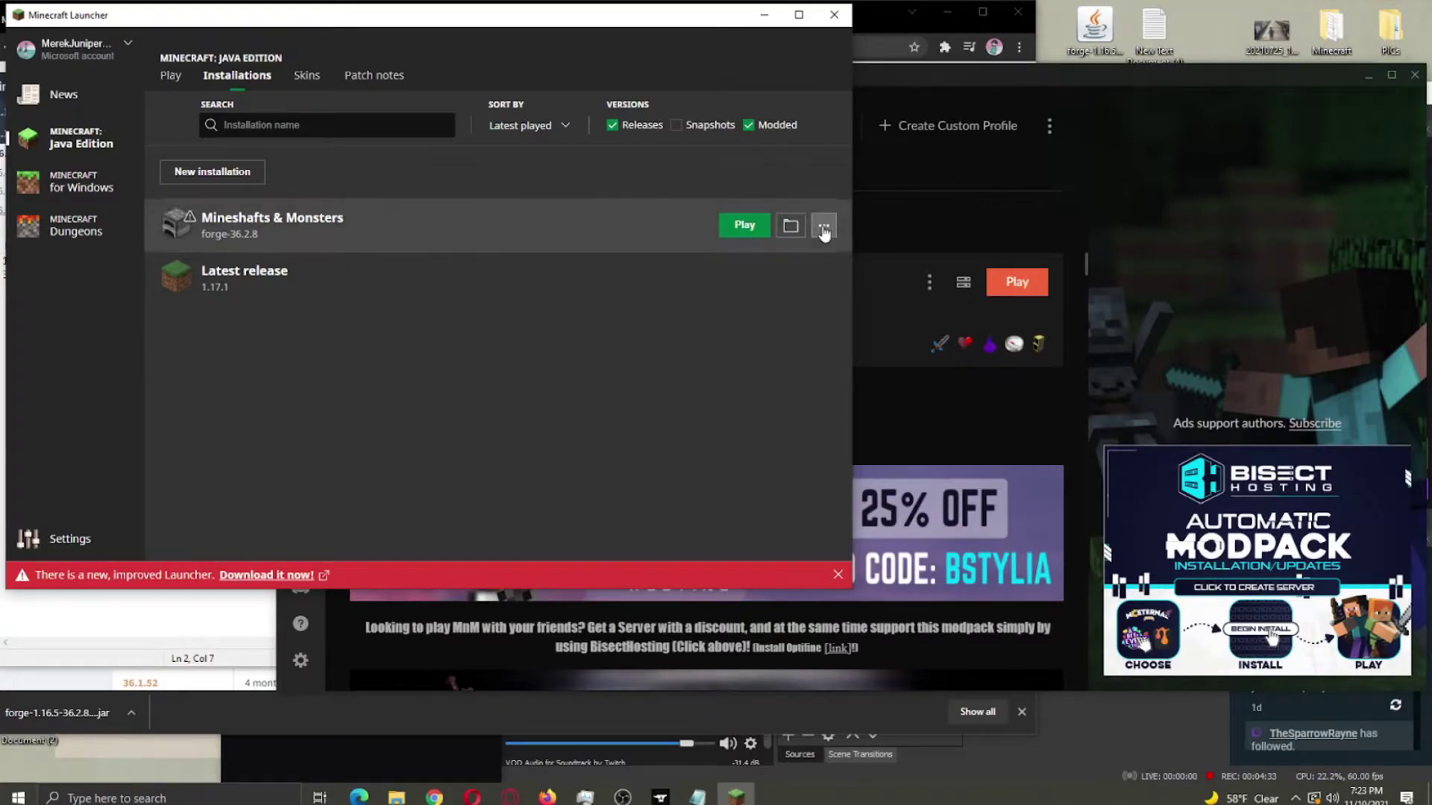
pyautogui.click(823, 228)
pyautogui.click(821, 259)
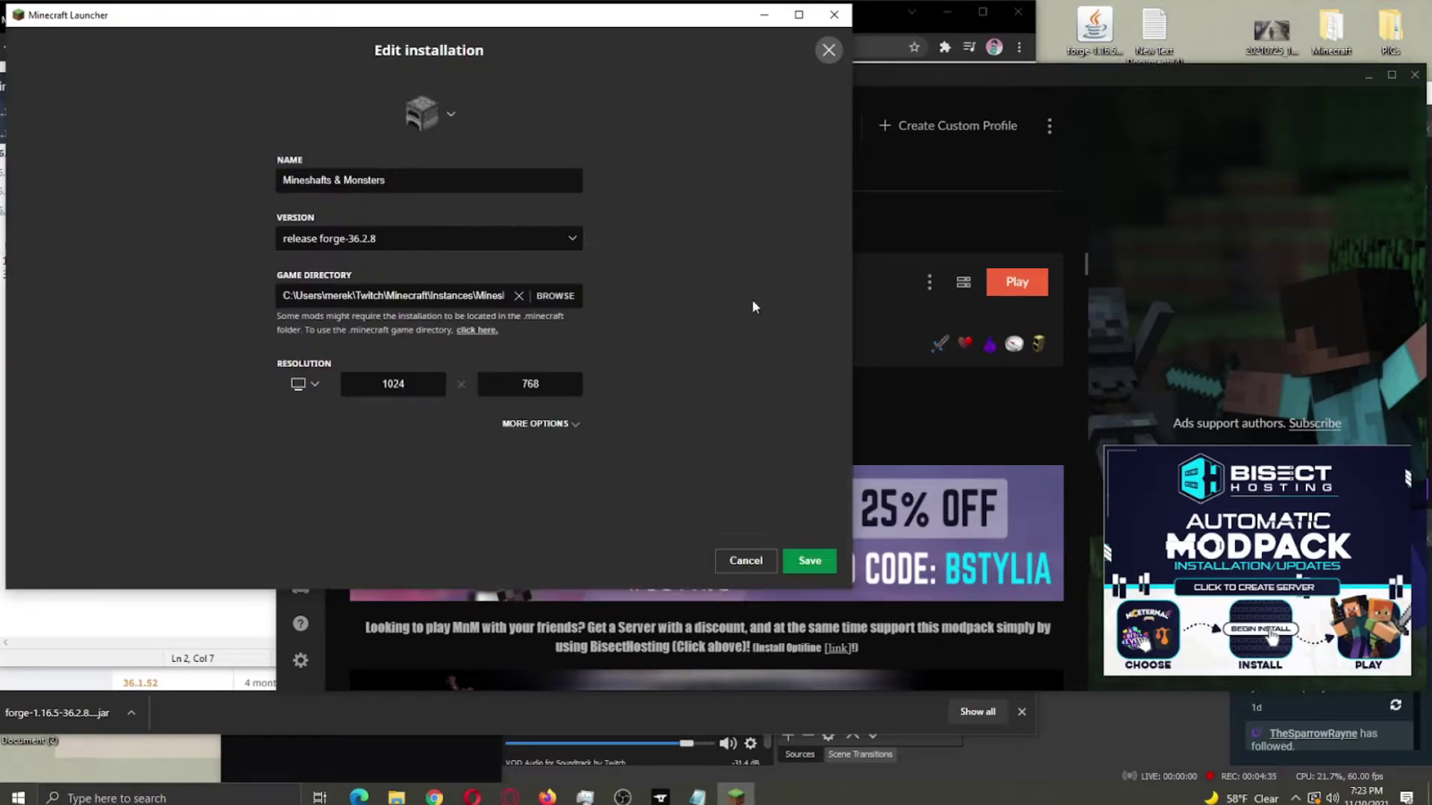
pyautogui.click(563, 424)
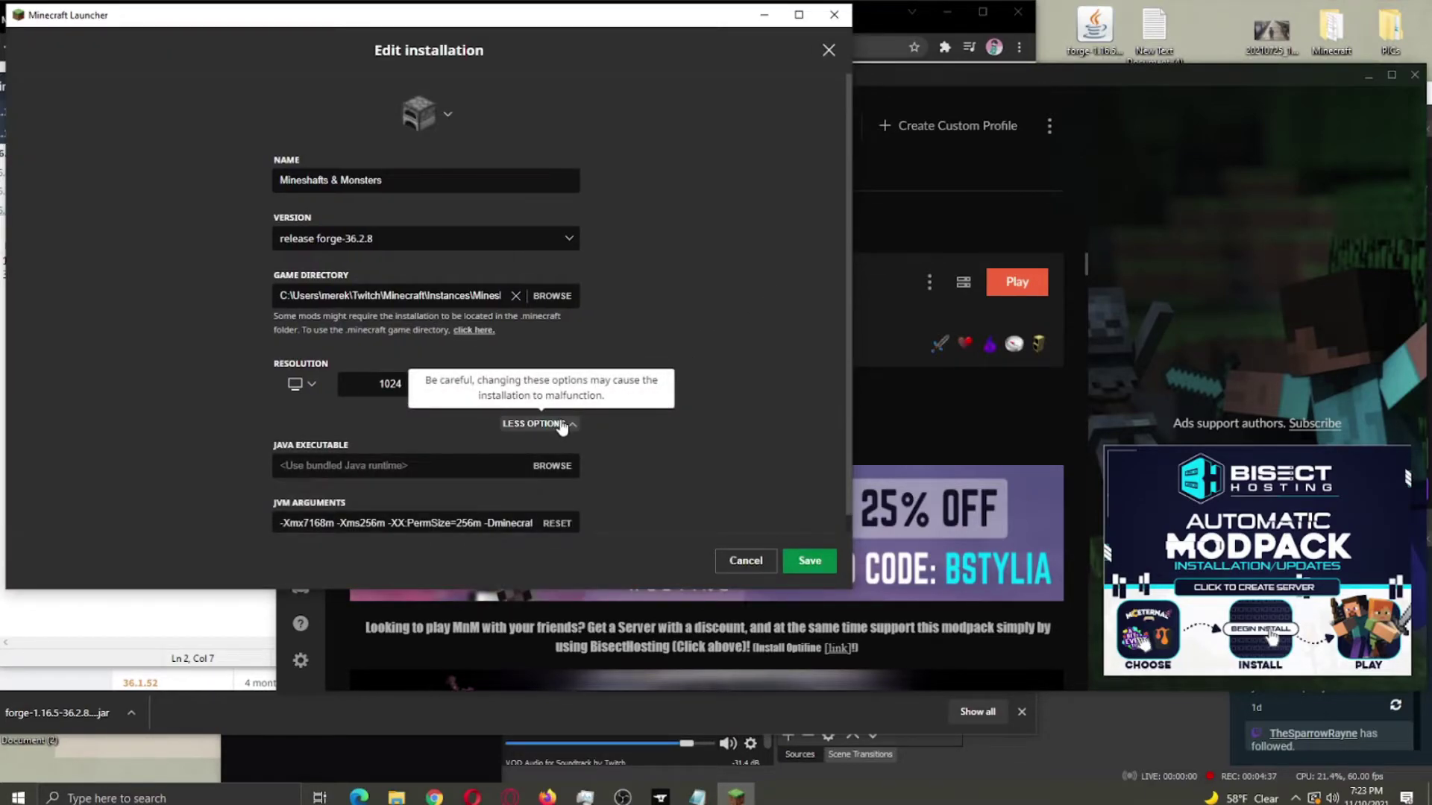
# Copy the installation's game directory path onto the third line of the Notepad notes and start a new line.
pyautogui.moveTo(280, 295); pyautogui.dragTo(501, 295)
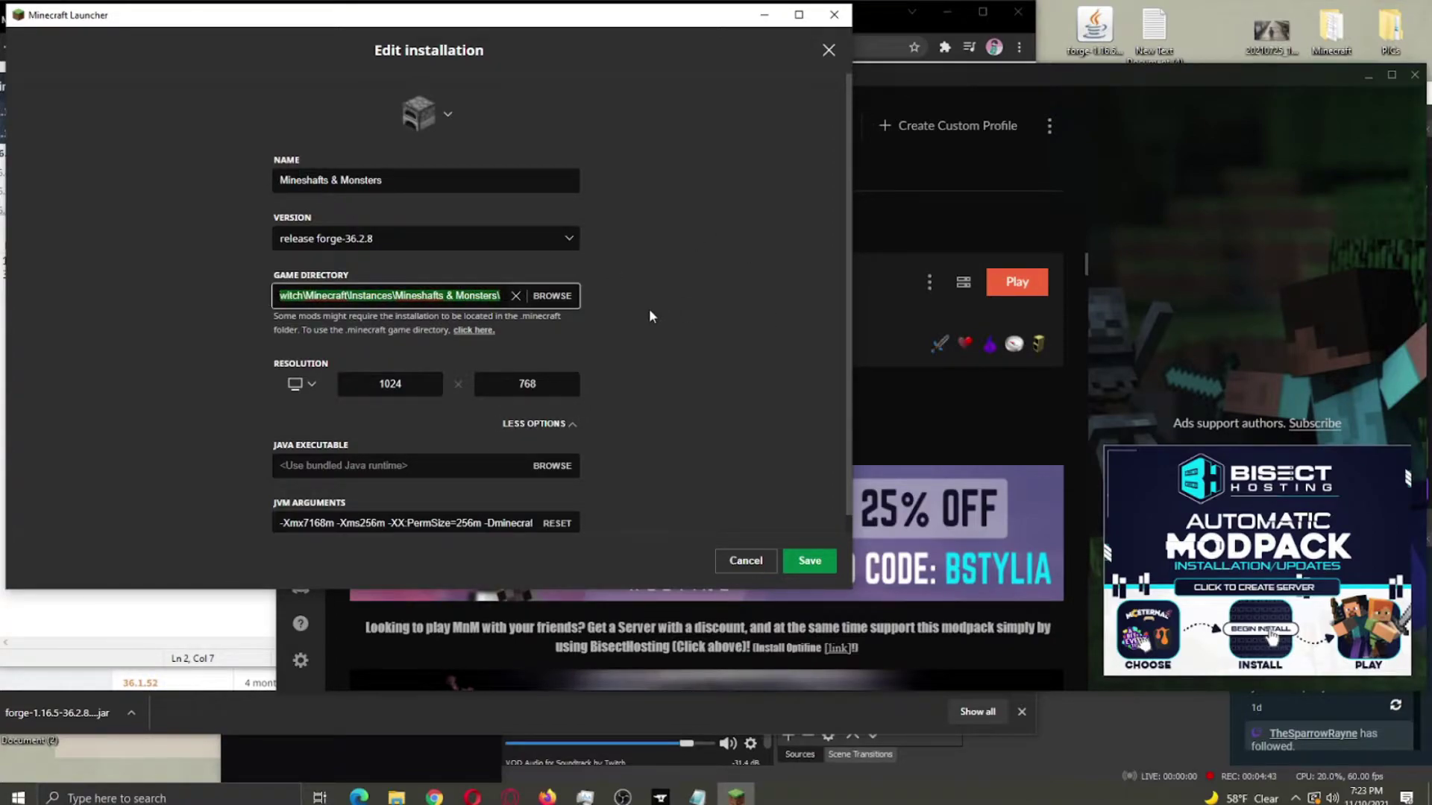
pyautogui.rightClick(446, 297)
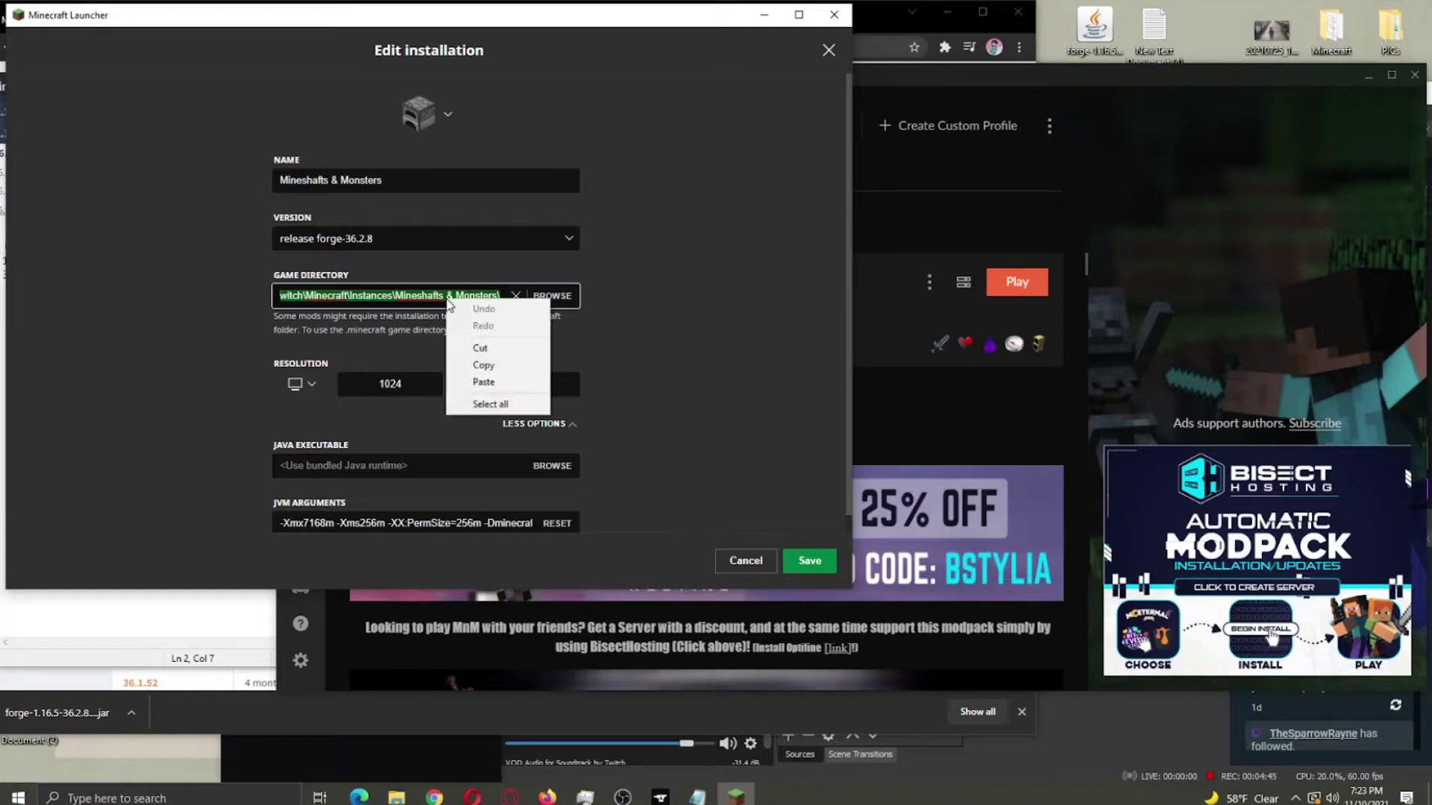
pyautogui.click(471, 361)
pyautogui.click(207, 619)
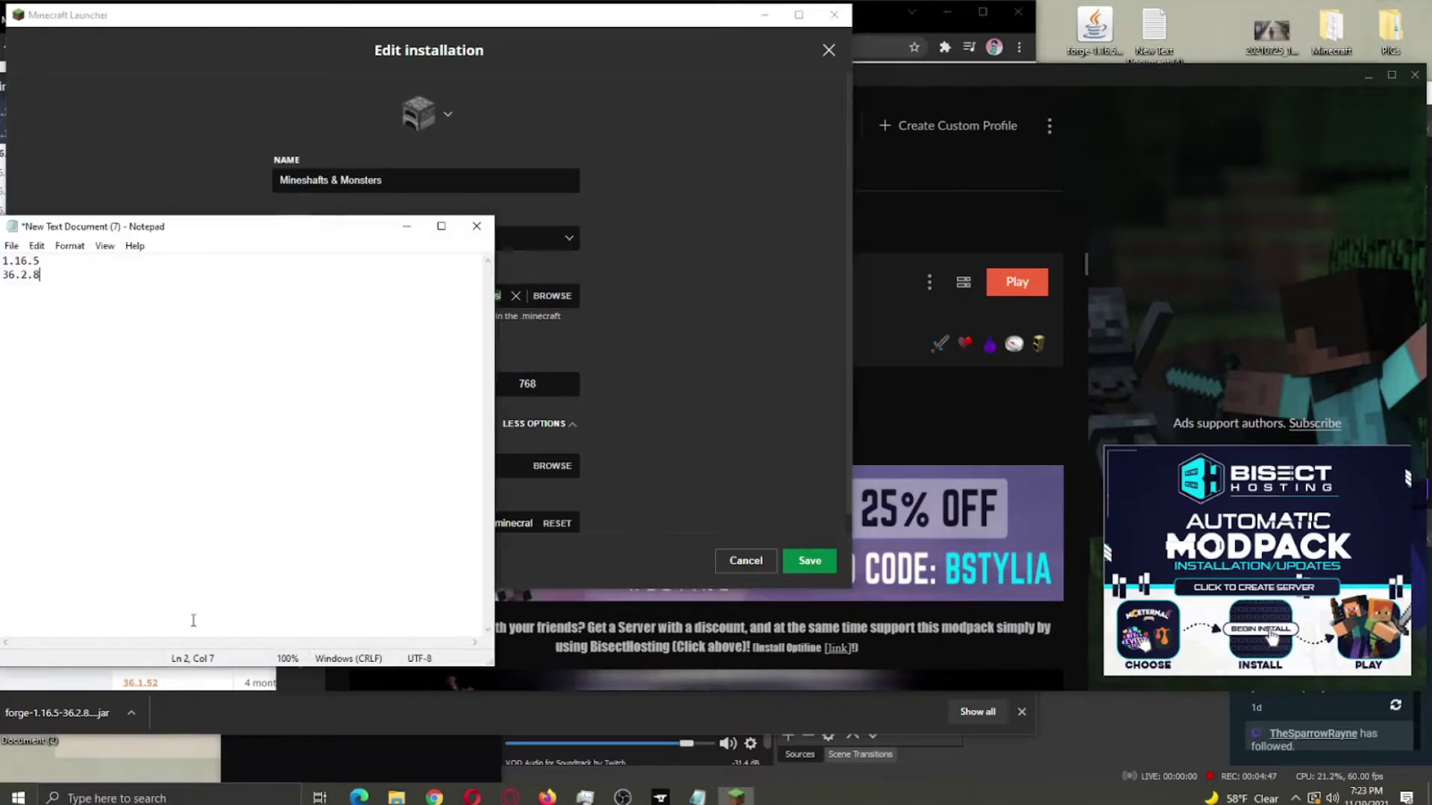
pyautogui.hotkey('ctrl', 'v')
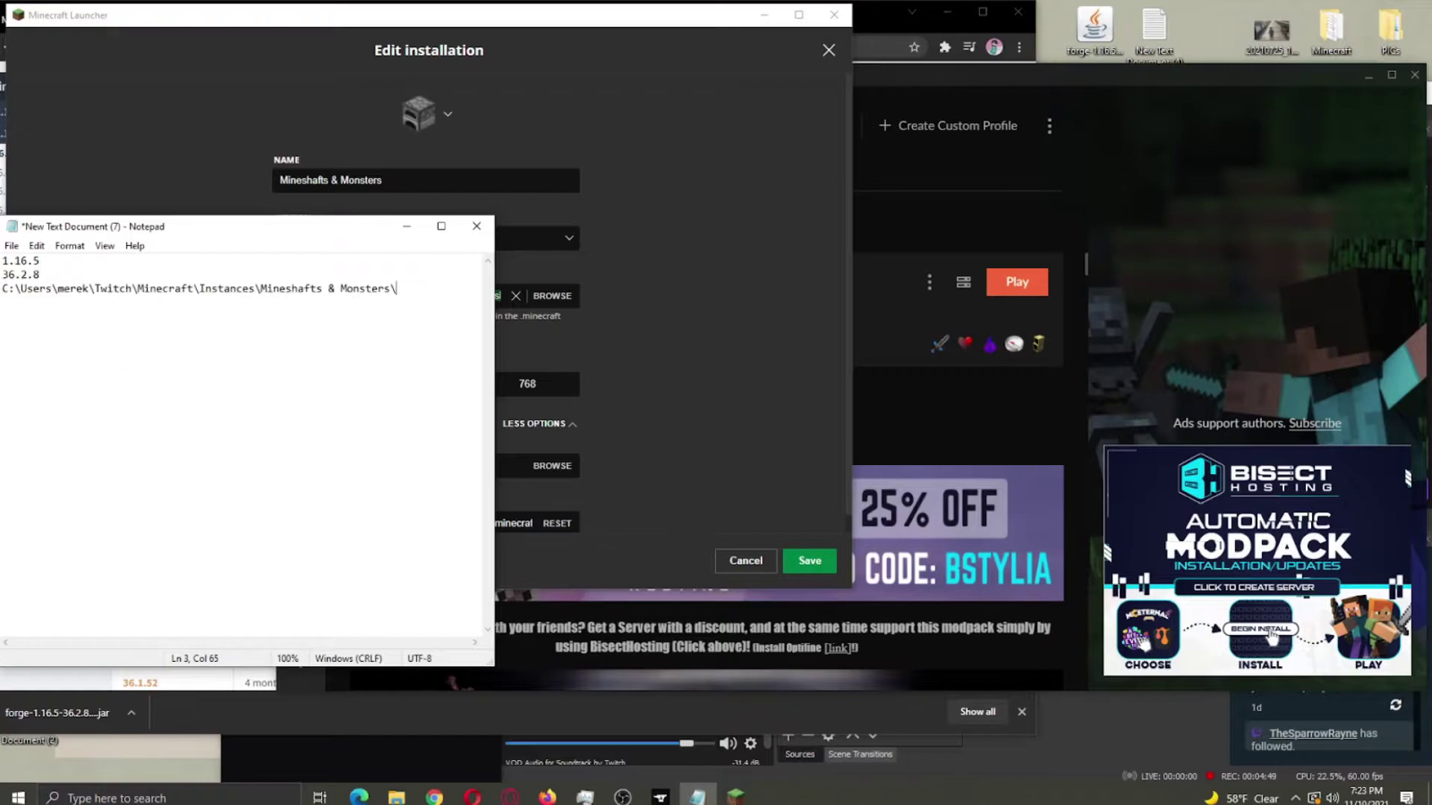
pyautogui.press('Return')
# Copy the installation's full JVM arguments onto the fourth line of the Notepad notes.
pyautogui.click(666, 466)
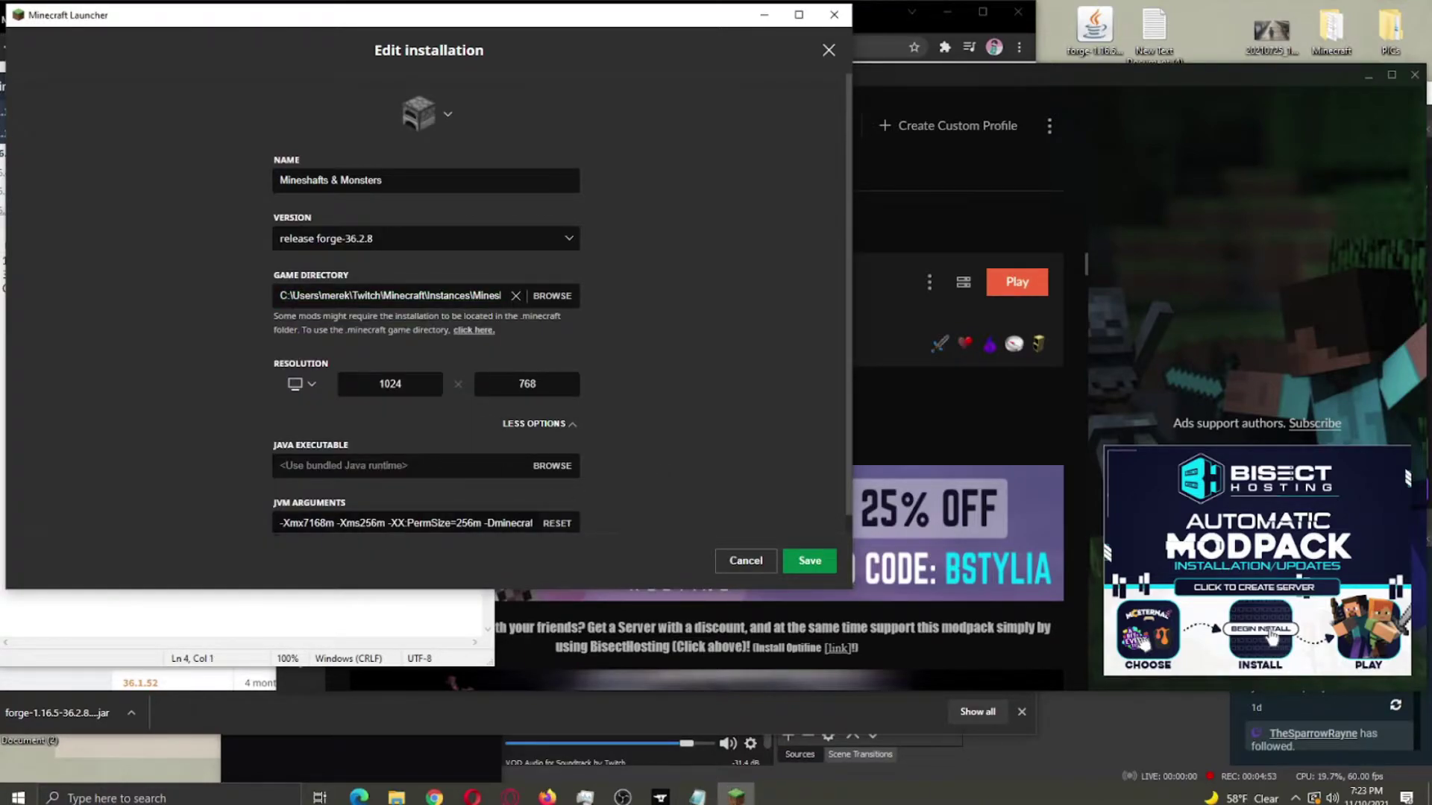
pyautogui.moveTo(279, 522); pyautogui.dragTo(542, 524)
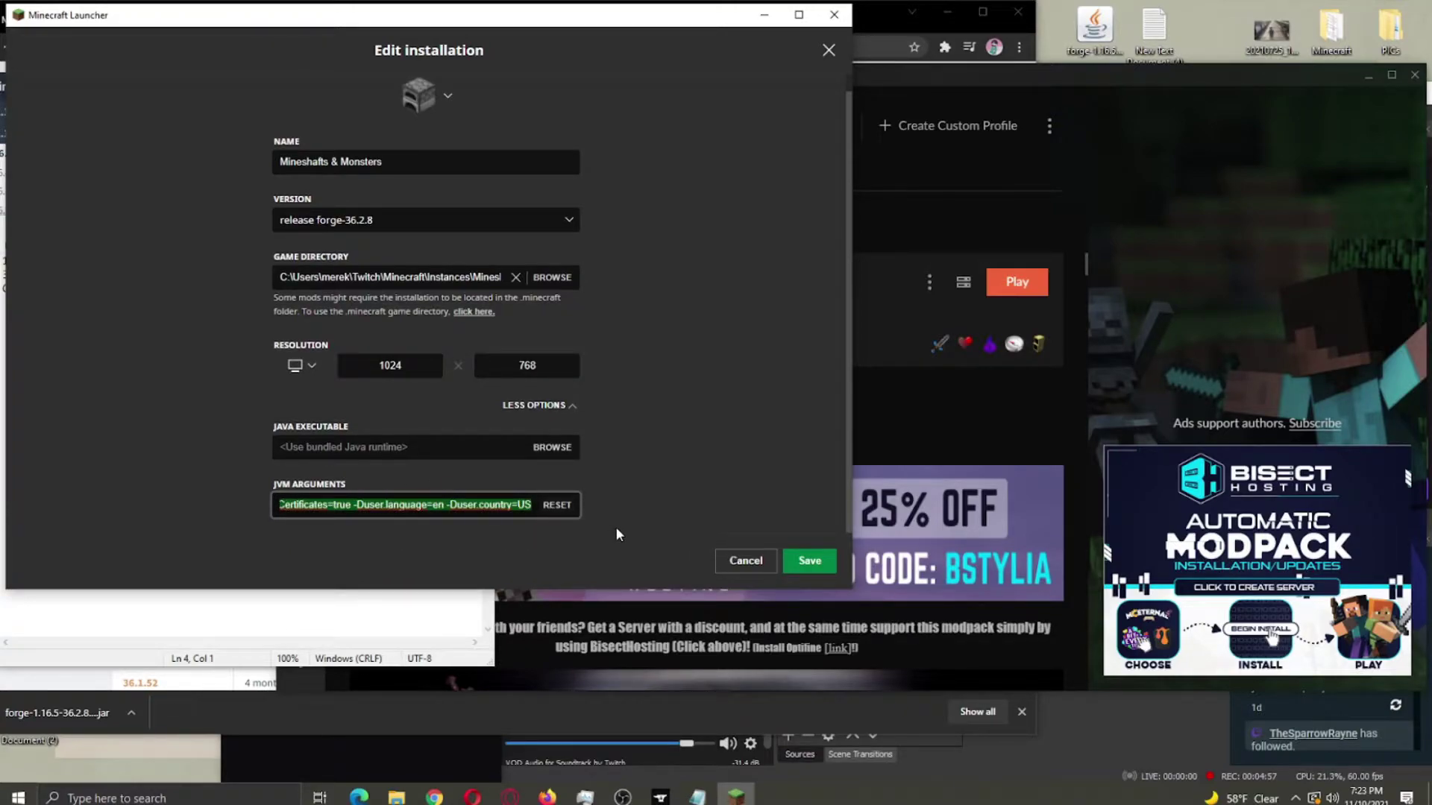
pyautogui.click(372, 617)
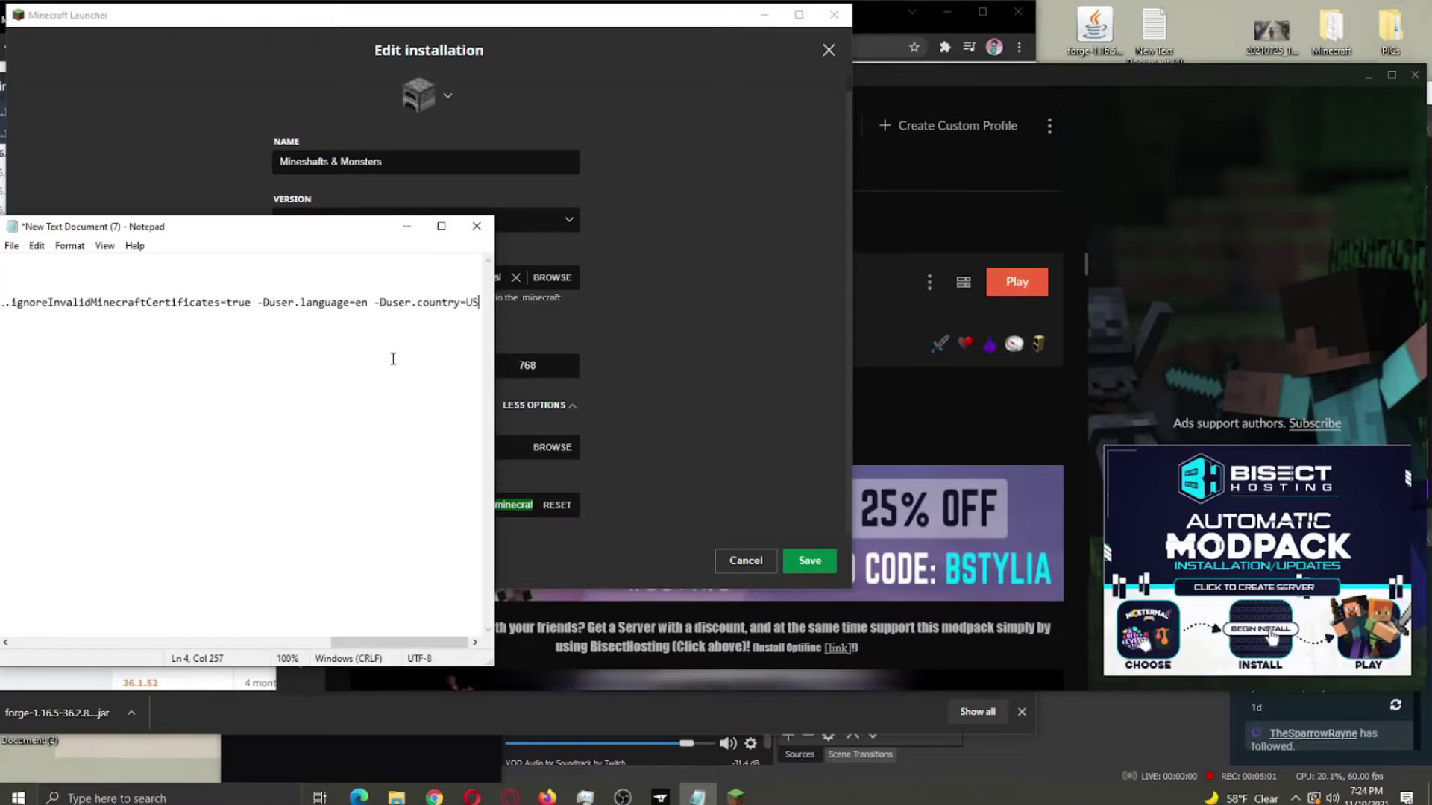
# Leave the installation editor without saving, close this Minecraft Launcher and exit Overwolf.
pyautogui.click(683, 442)
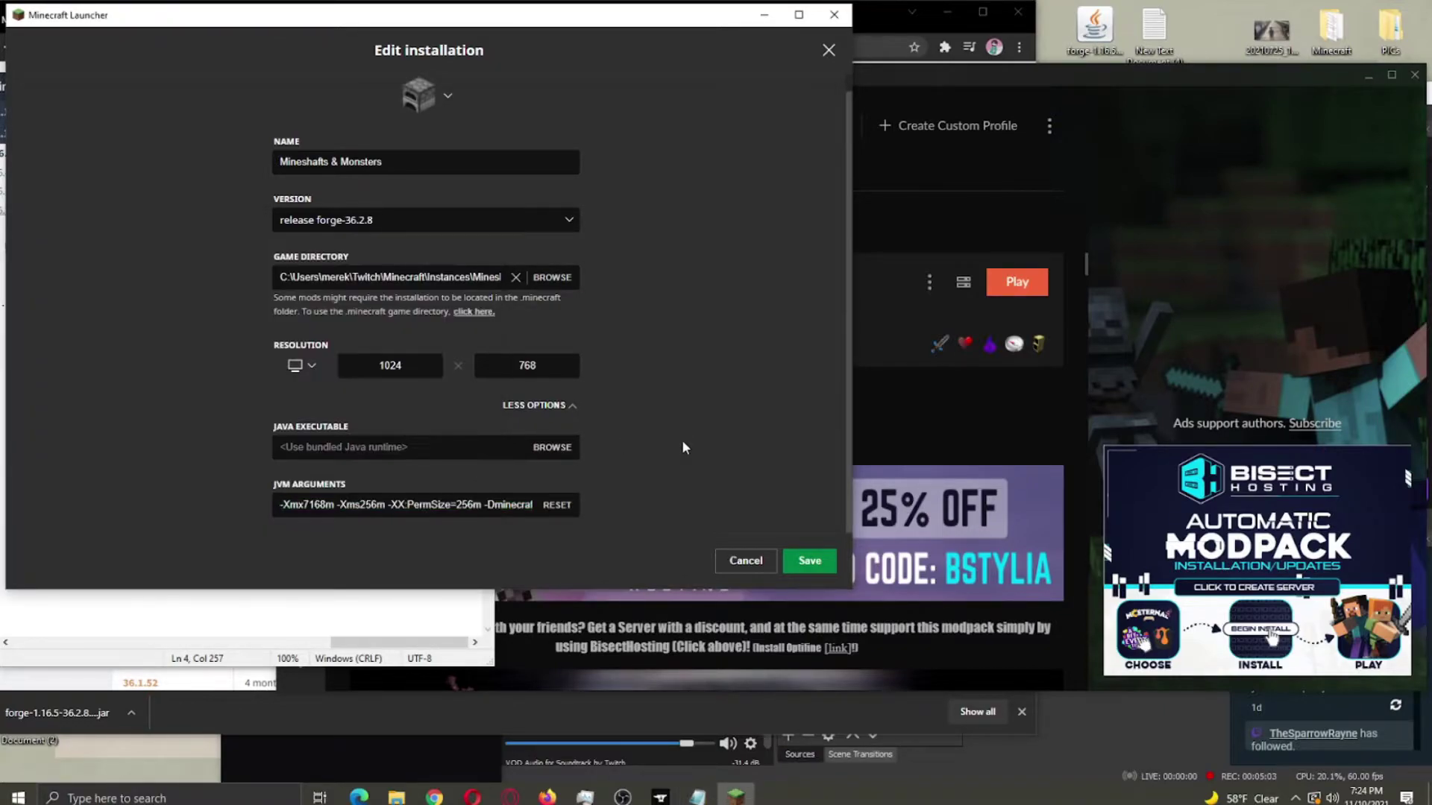
pyautogui.click(745, 561)
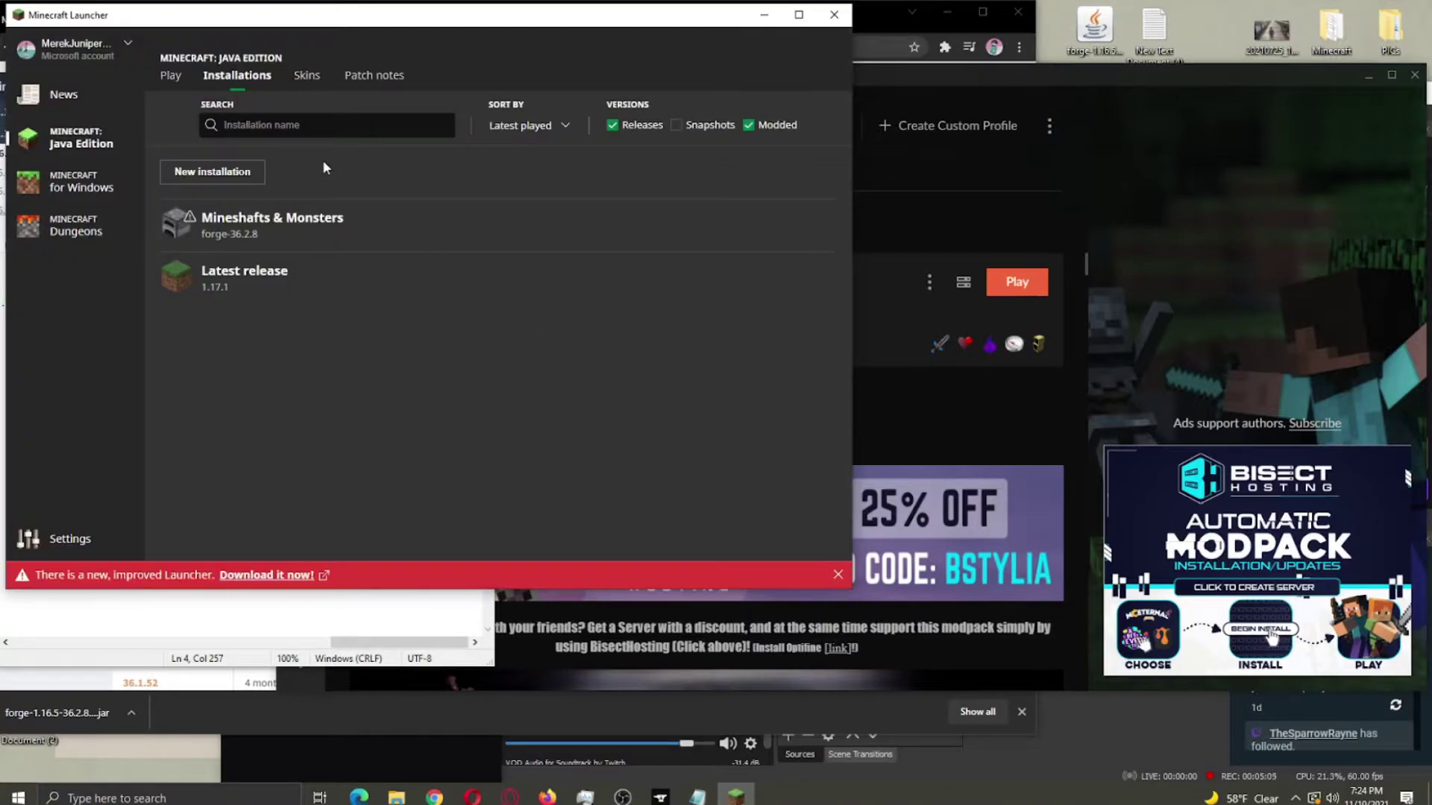
pyautogui.click(833, 16)
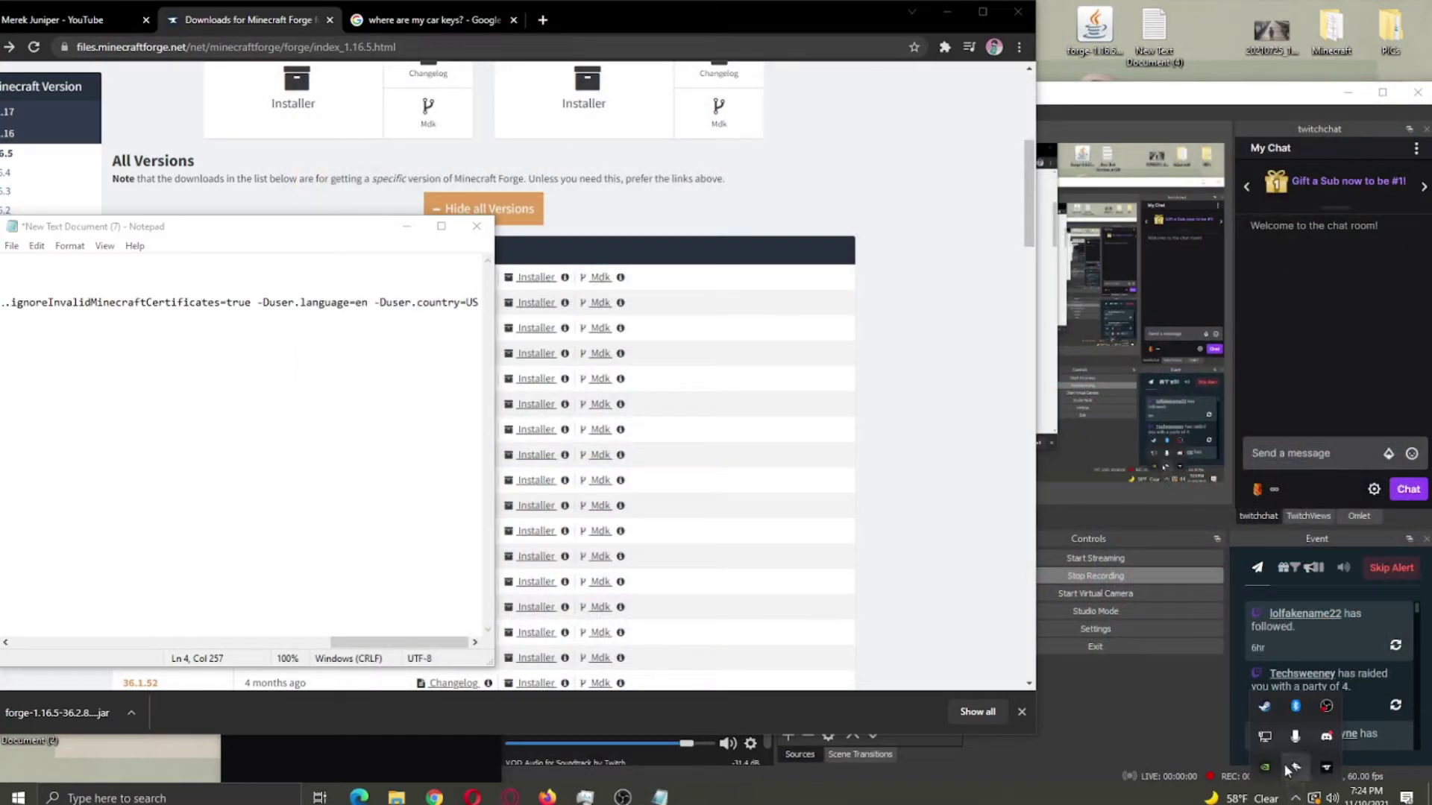
pyautogui.rightClick(1292, 767)
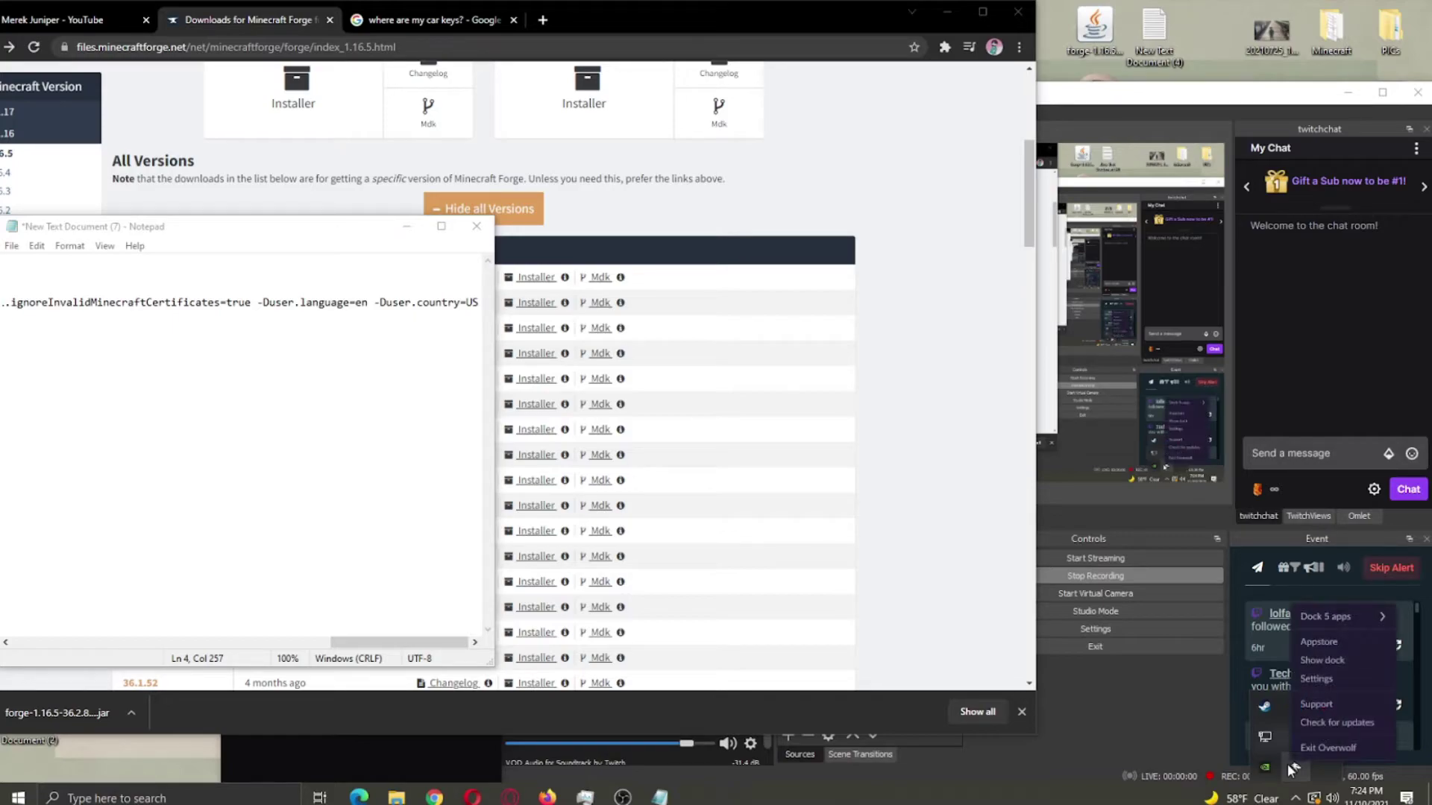
pyautogui.click(1304, 750)
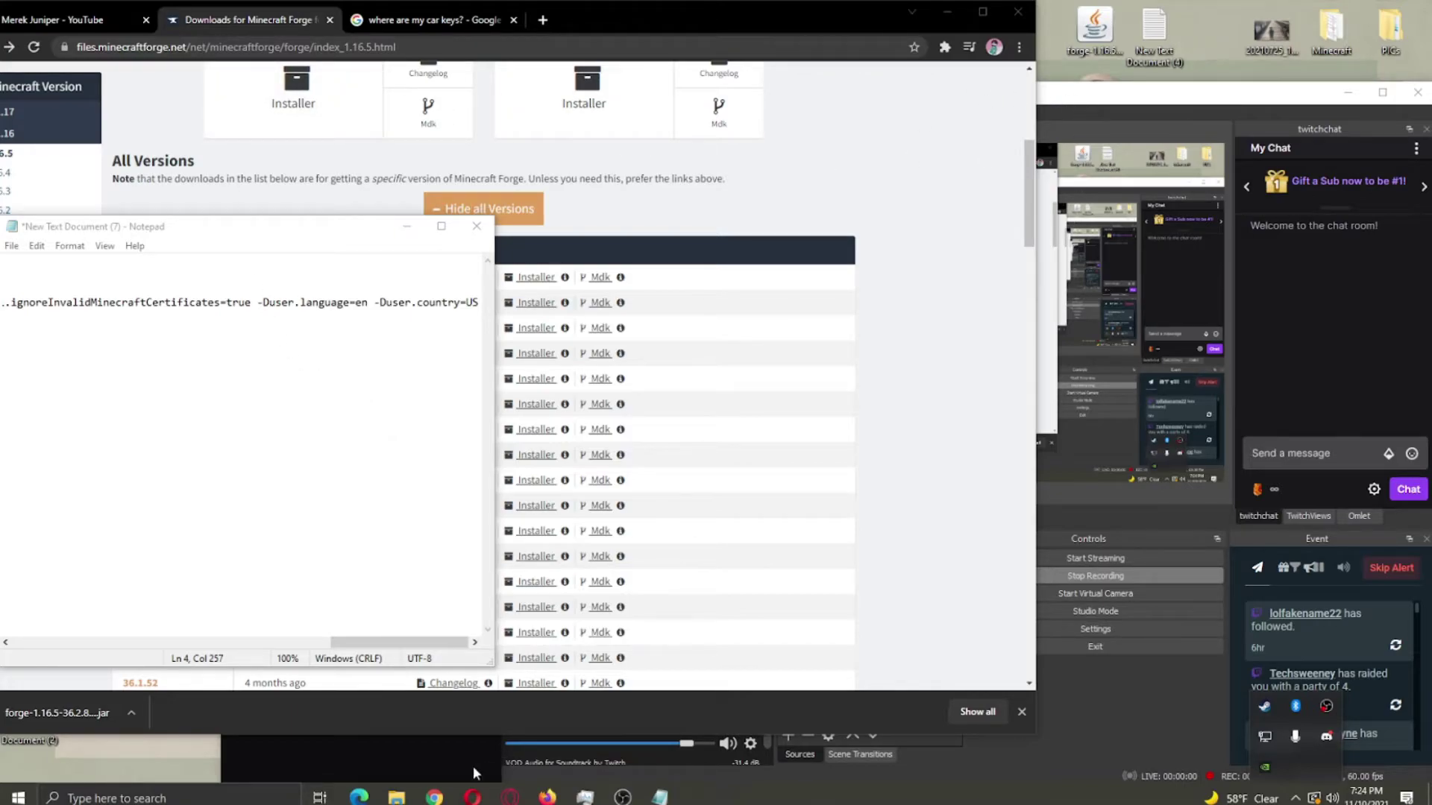
# Start the regular Minecraft Launcher from the Games folder on the desktop and place its window beside the Notepad notes.
pyautogui.click(397, 798)
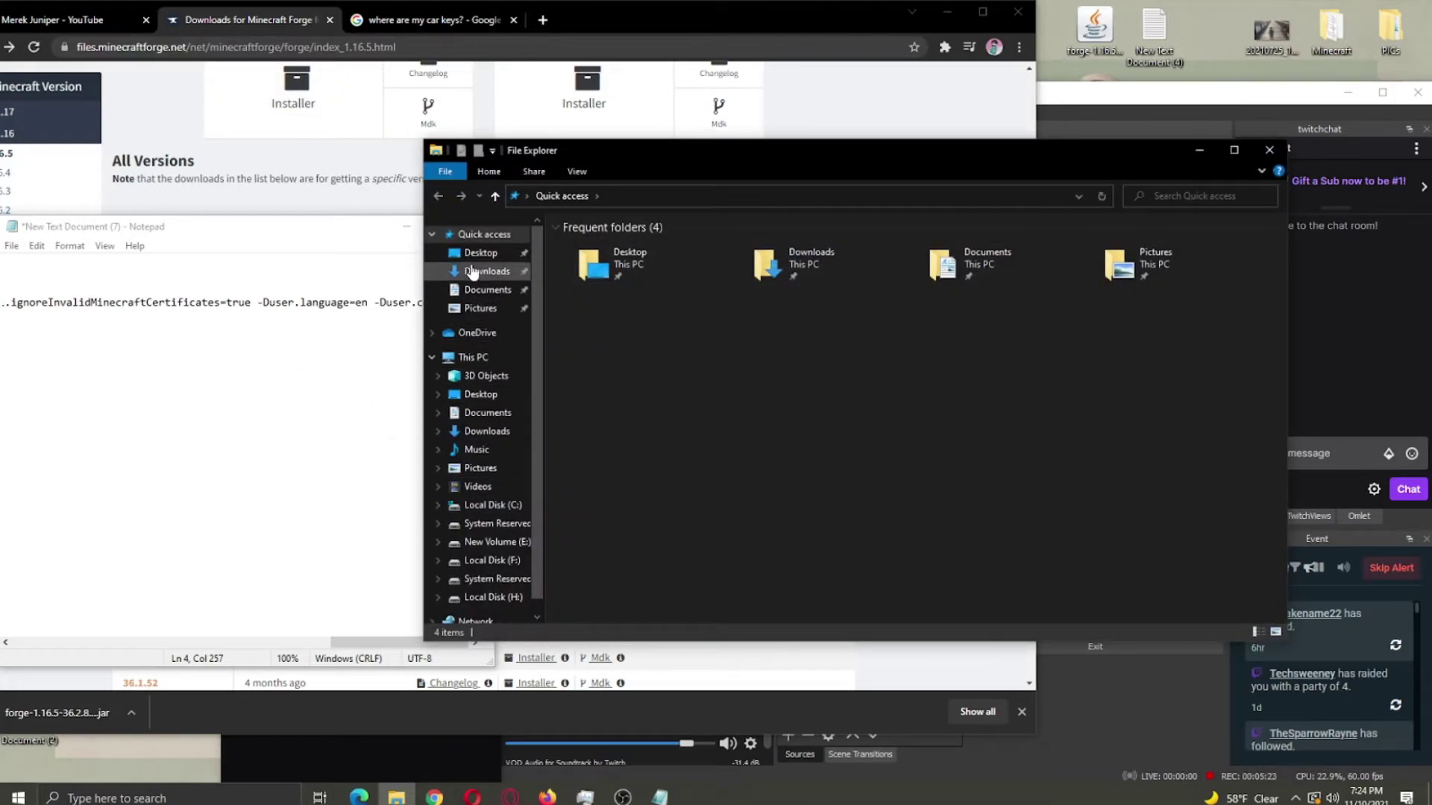
pyautogui.click(477, 257)
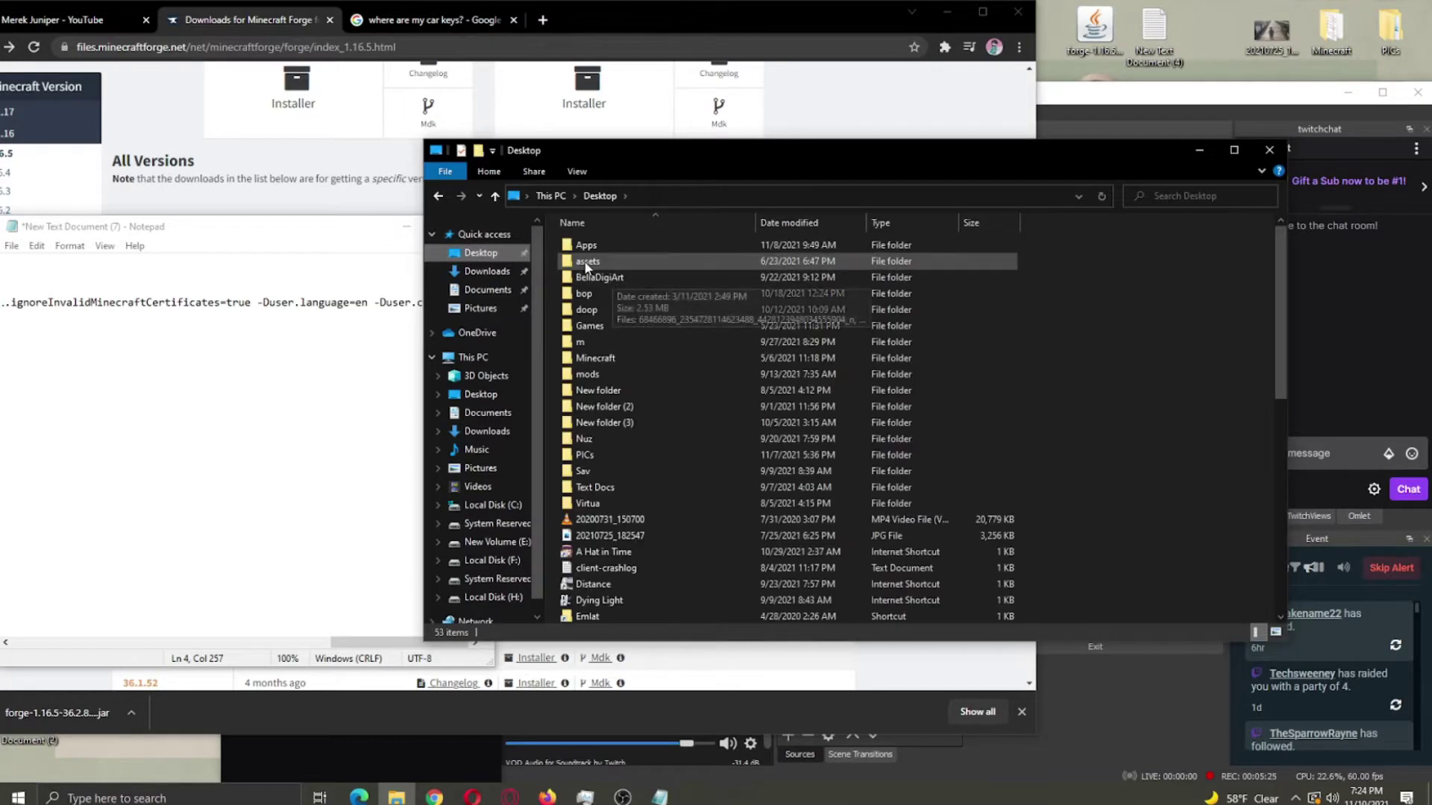
pyautogui.doubleClick(601, 330)
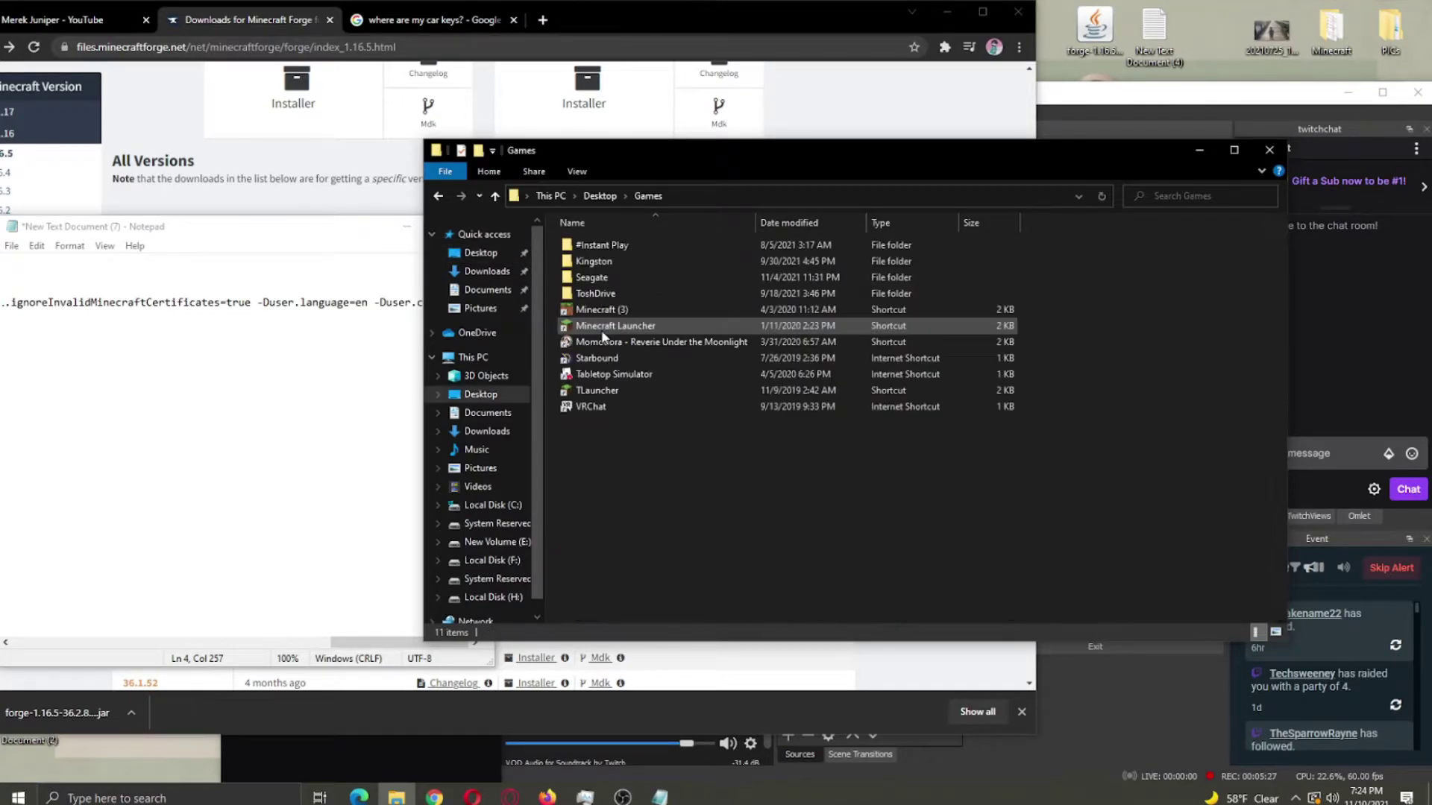
pyautogui.doubleClick(626, 326)
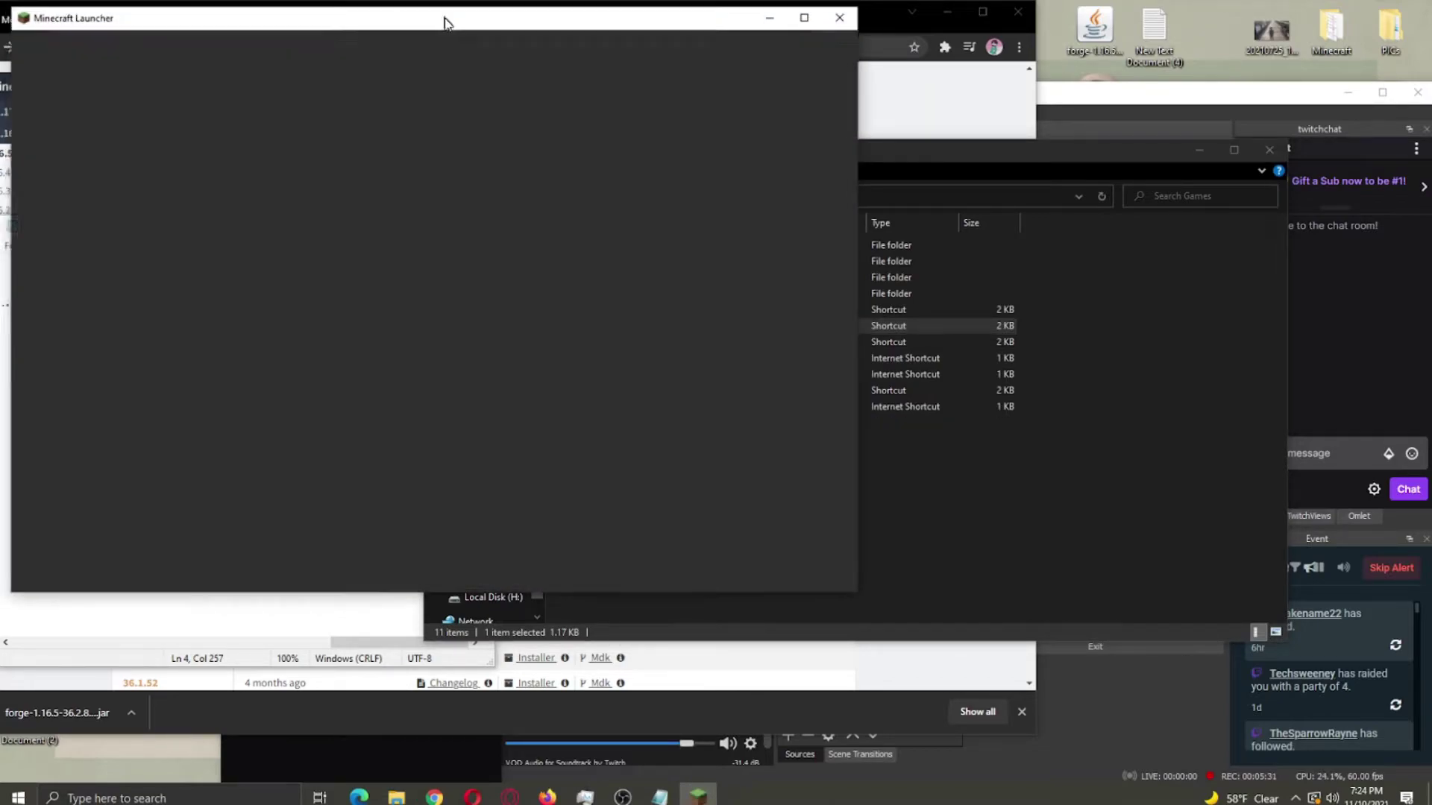
pyautogui.moveTo(448, 26); pyautogui.dragTo(768, 60)
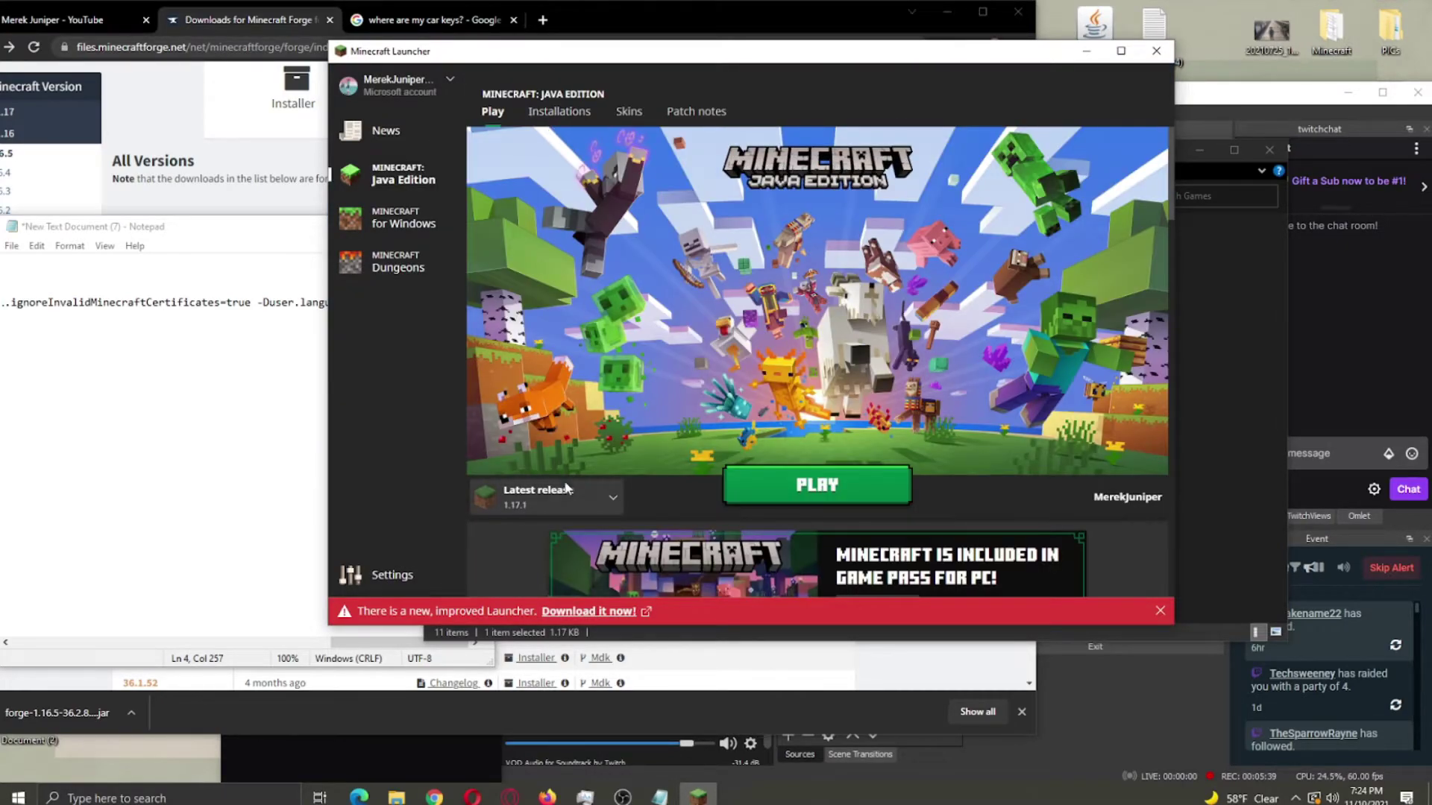
# Examine the existing installations in the regular launcher, including the modded ones and their Forge versions.
pyautogui.click(548, 496)
pyautogui.scroll(-3, 542, 382)
pyautogui.scroll(3, 542, 382)
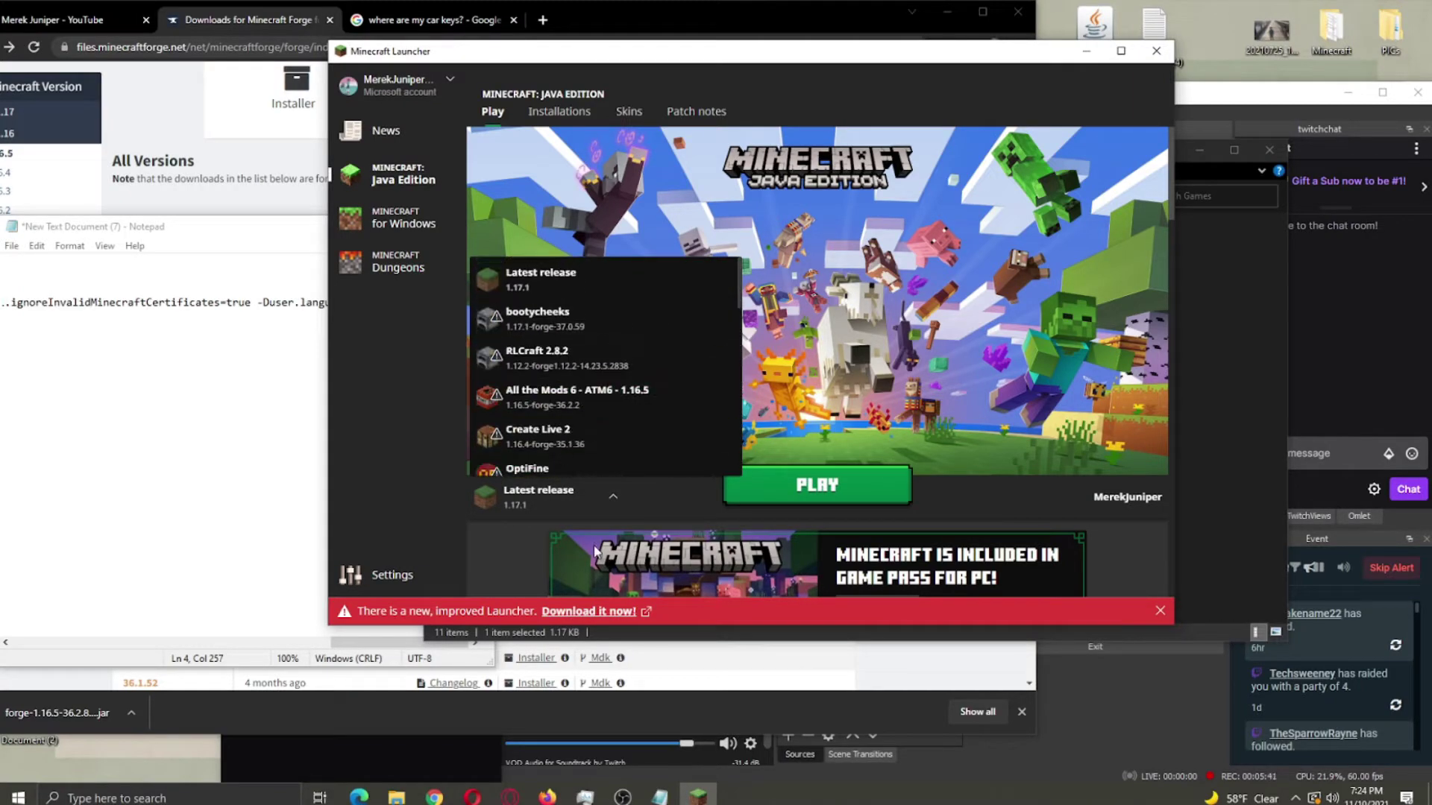
pyautogui.click(590, 494)
pyautogui.click(559, 113)
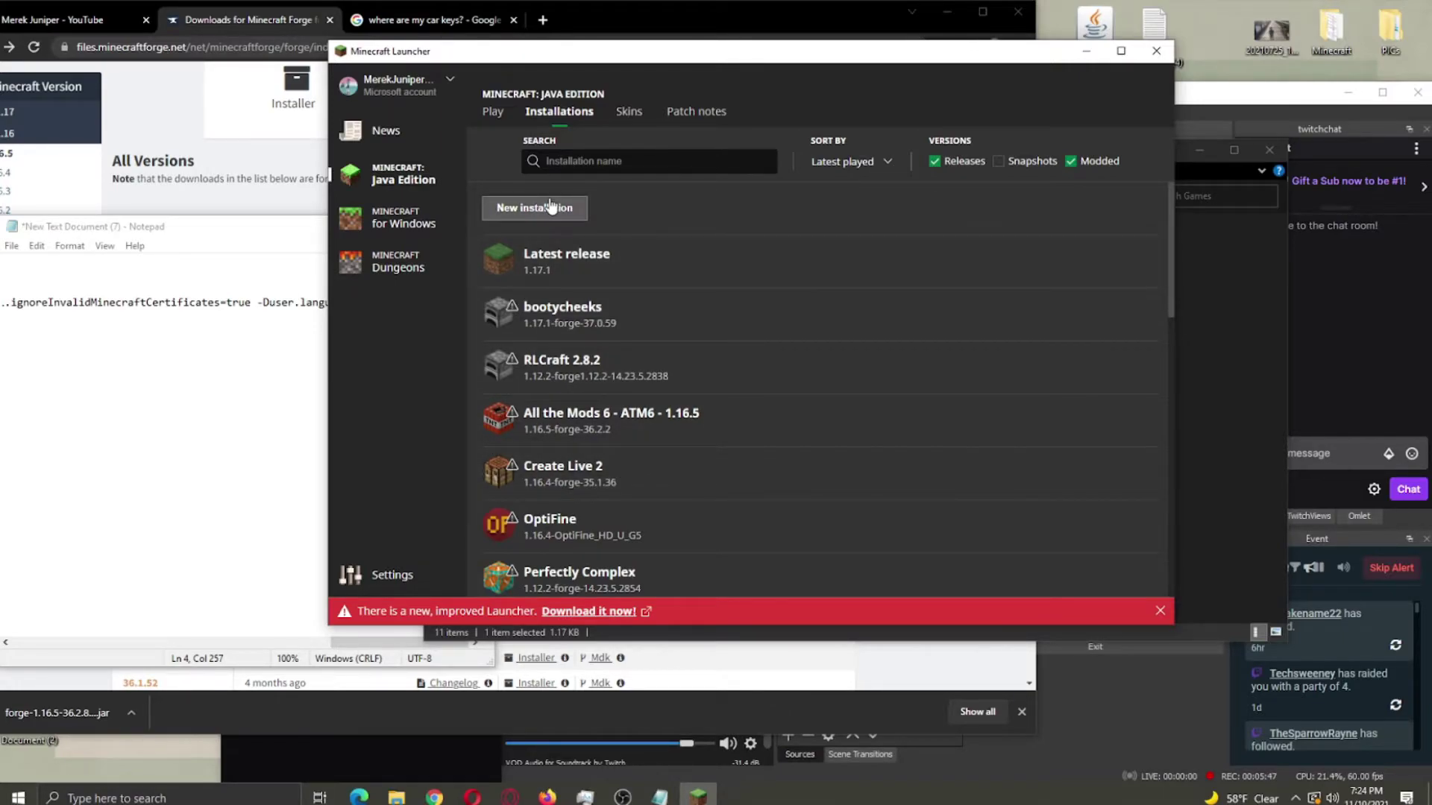
pyautogui.scroll(-1, 551, 231)
pyautogui.scroll(-3, 605, 309)
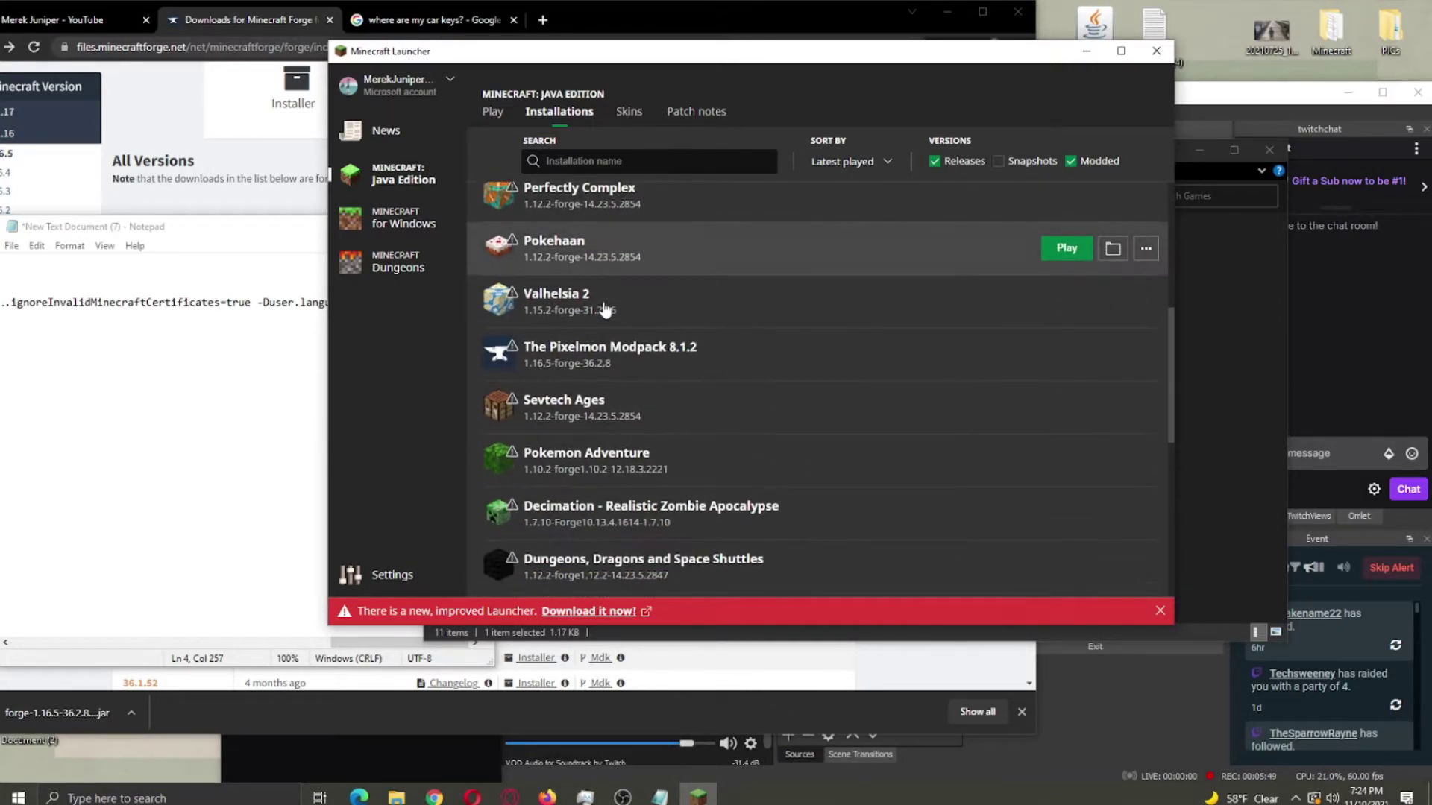
pyautogui.scroll(-5, 606, 309)
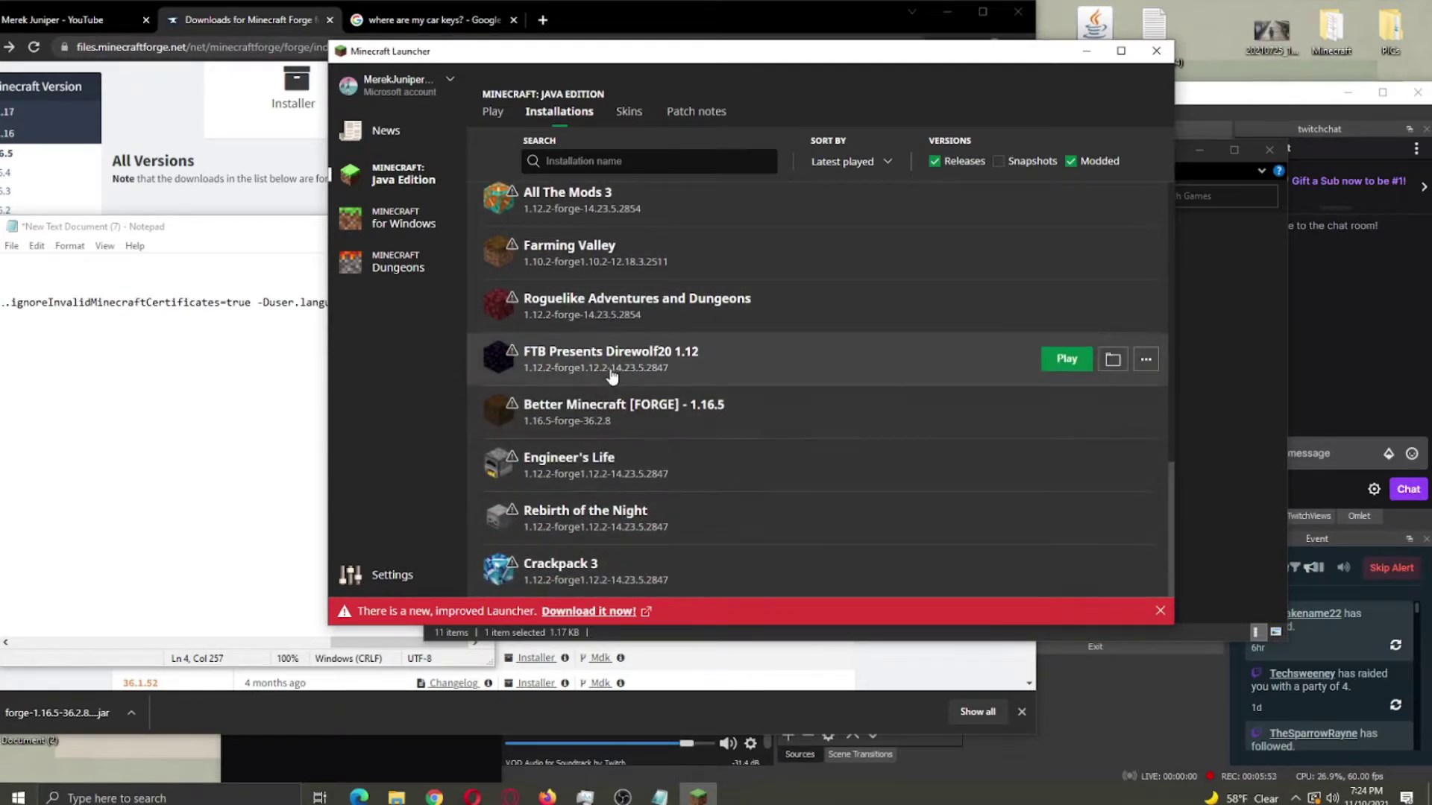
pyautogui.scroll(1, 615, 326)
pyautogui.scroll(-1, 615, 325)
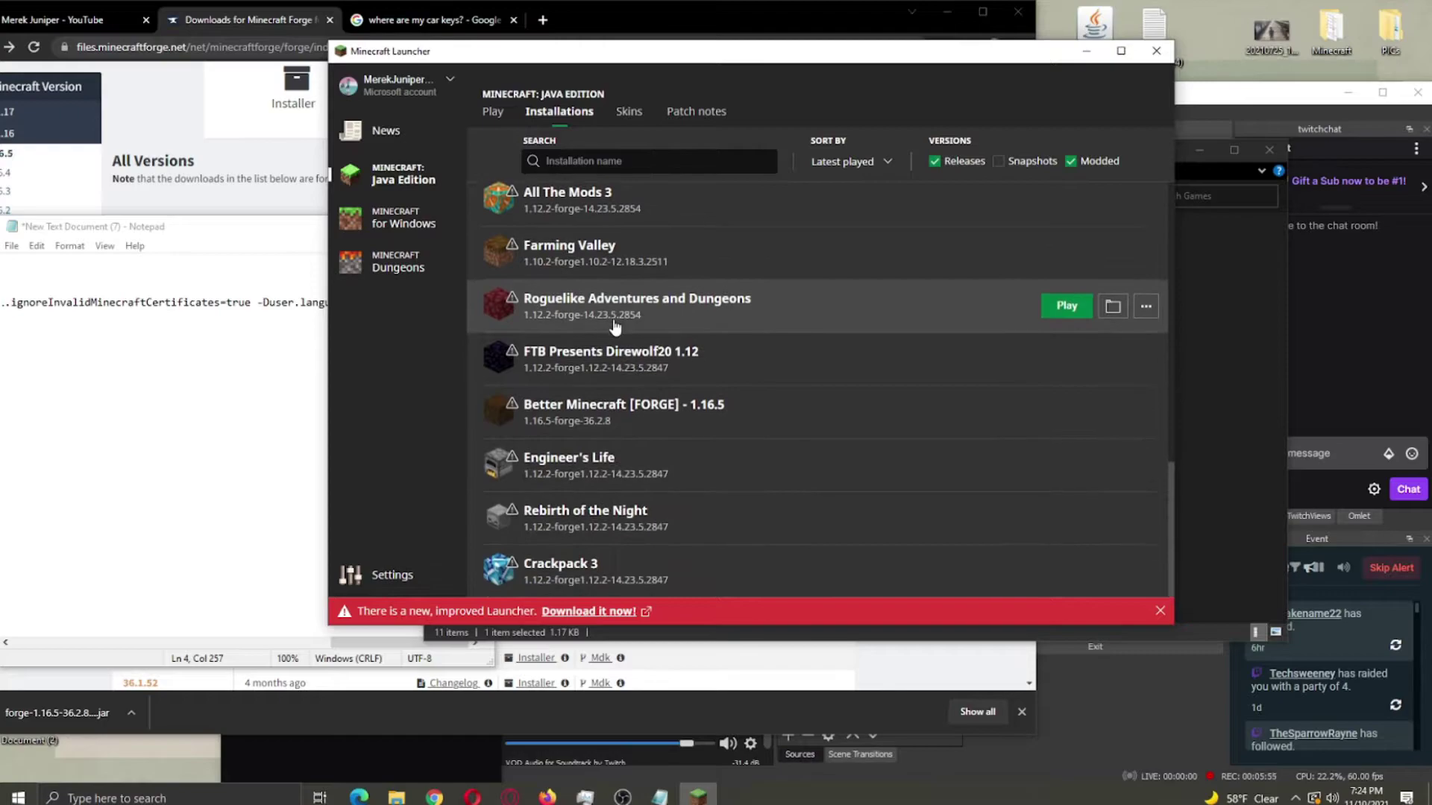
pyautogui.scroll(4, 614, 326)
pyautogui.scroll(5, 594, 418)
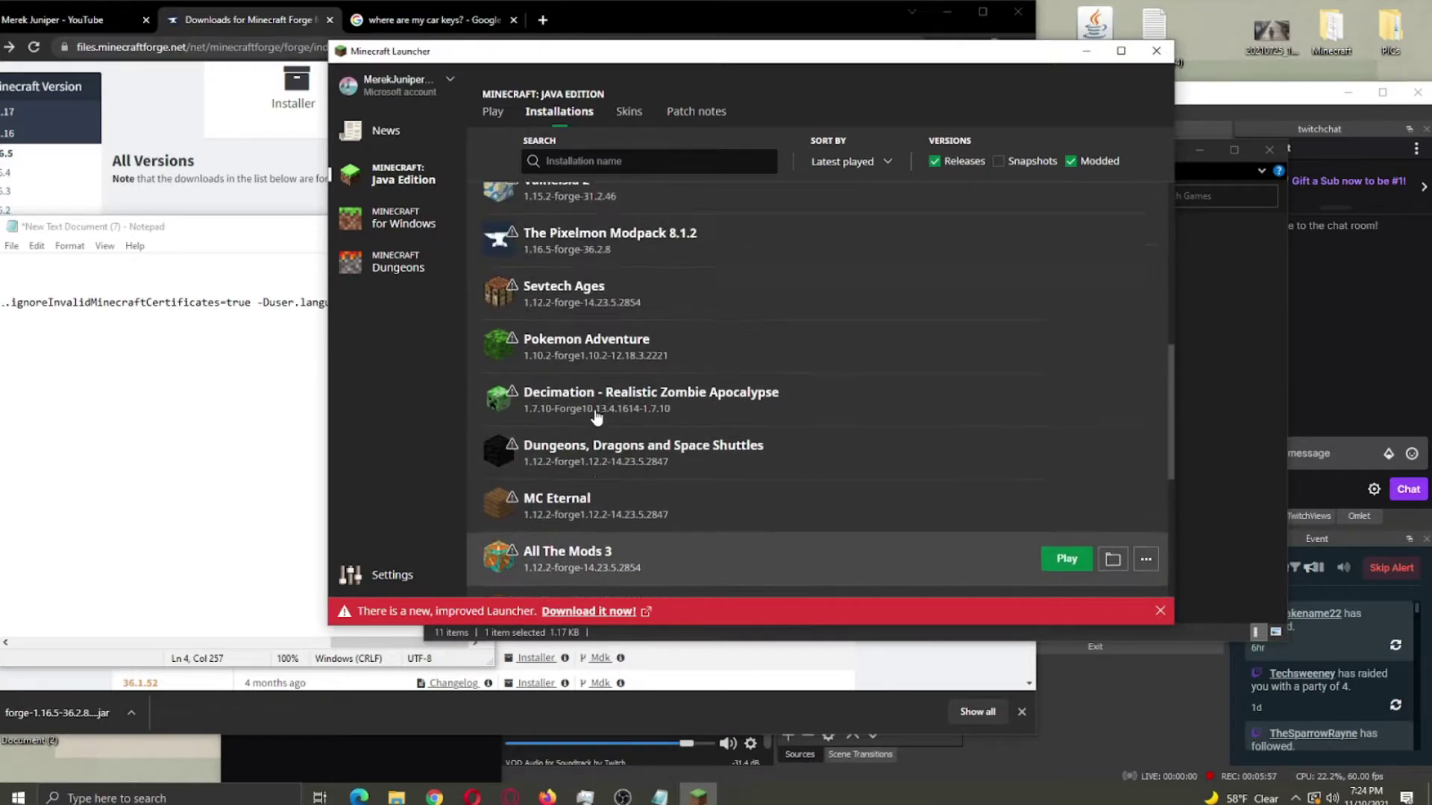
pyautogui.scroll(6, 597, 415)
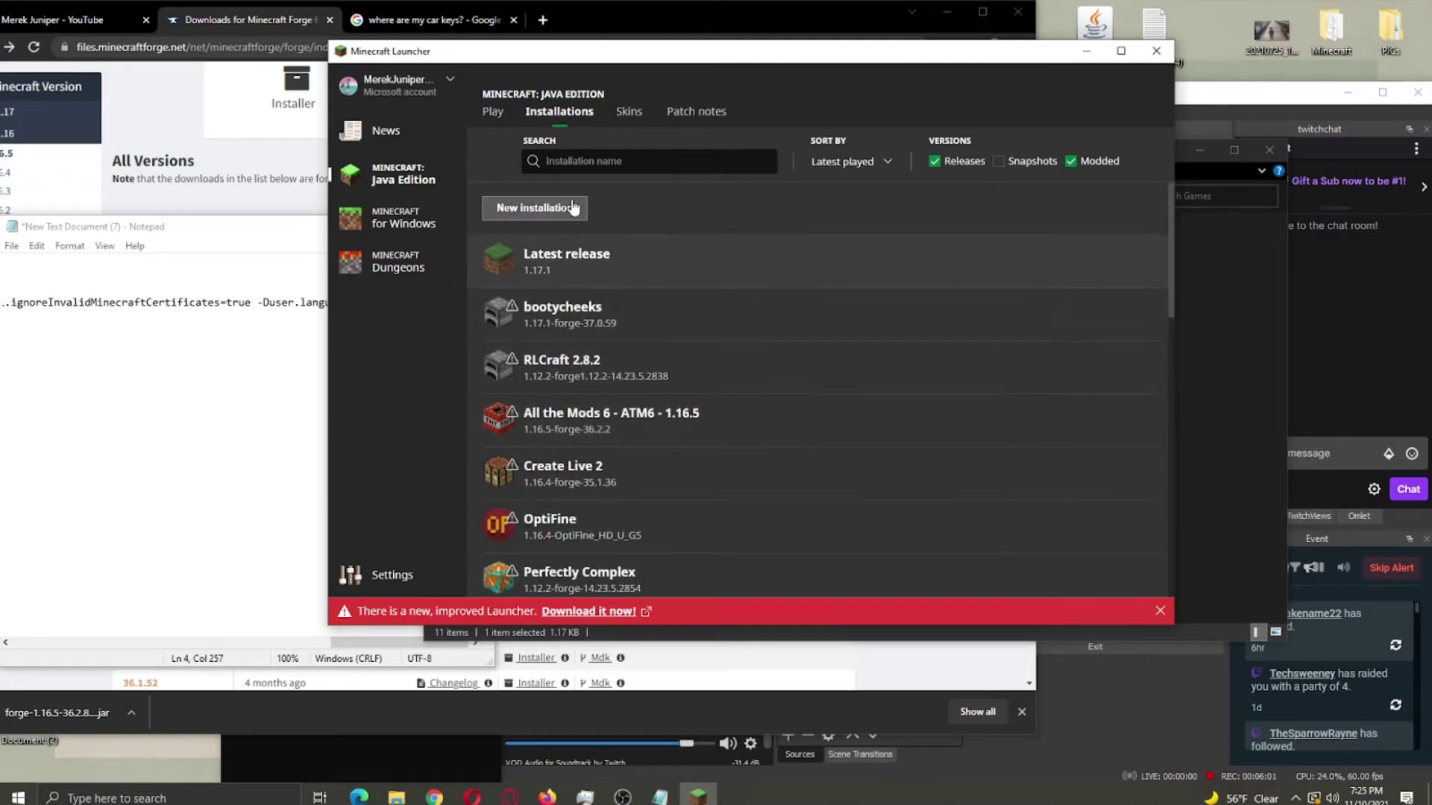
# Start a new installation and name it Monsters and Mineshafts.
pyautogui.click(558, 224)
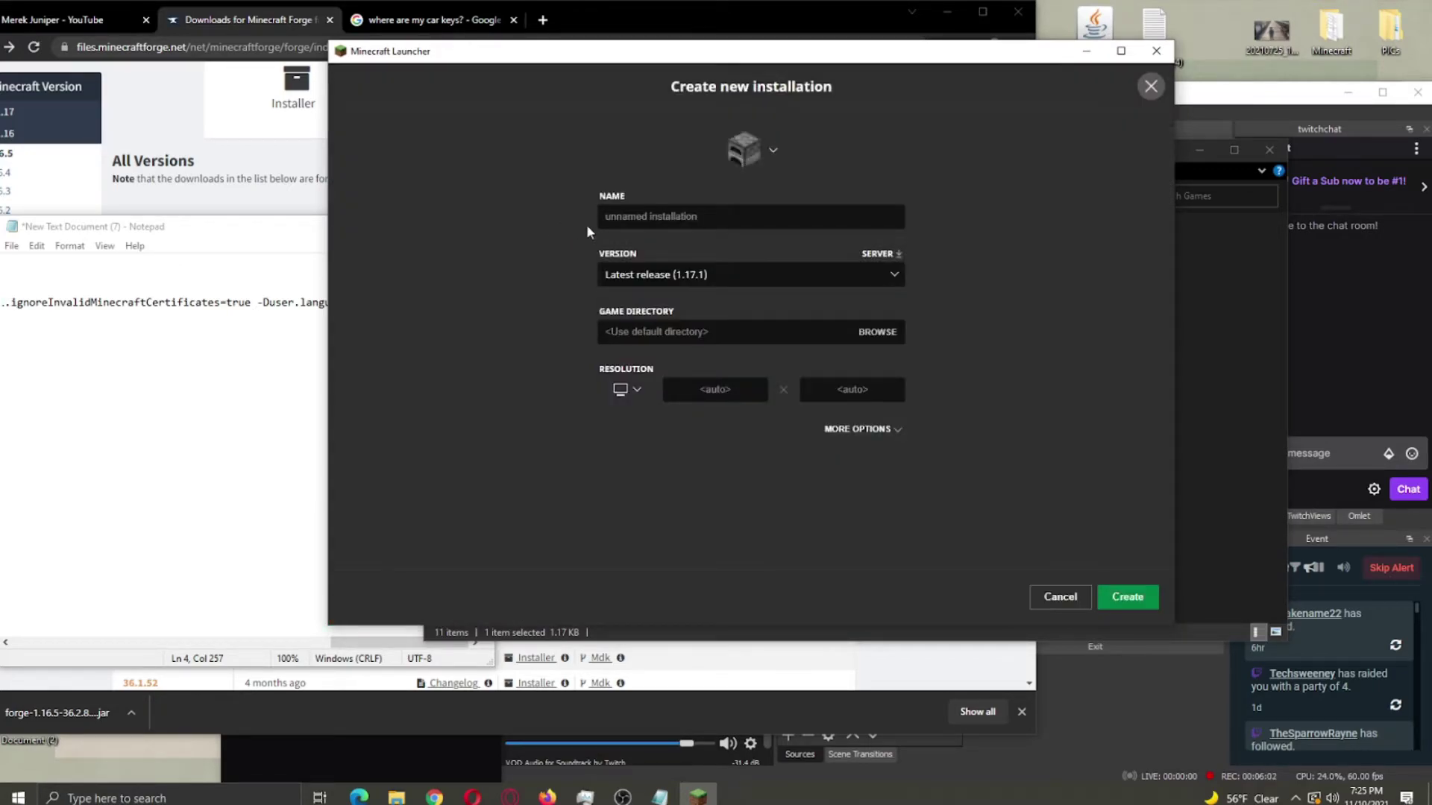
pyautogui.click(637, 223)
pyautogui.write('Monsters and Min')
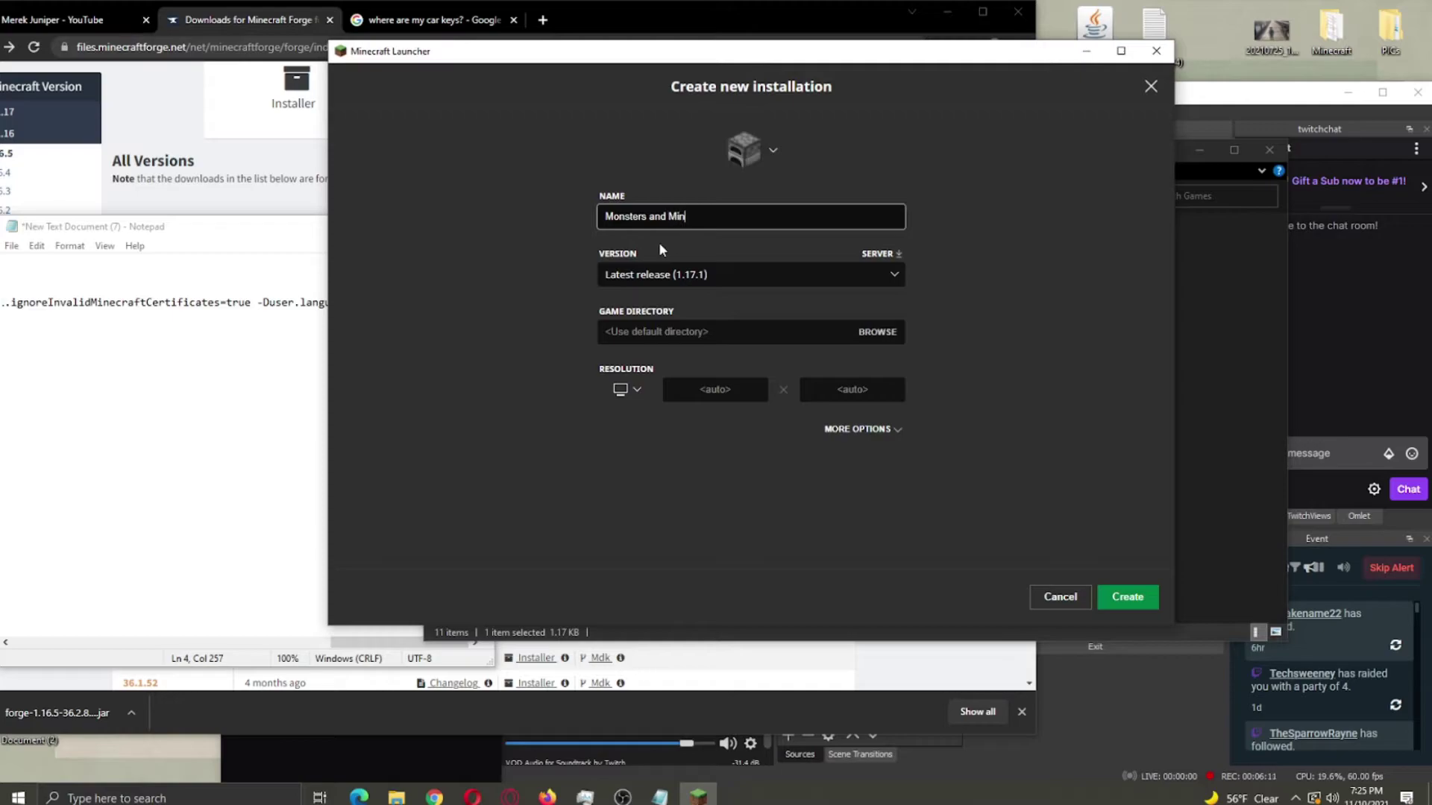
pyautogui.write('eshafts')
# Check the Forge version in the Notepad notes and set the installation's version to release 1.16.5-forge-36.2.8.
pyautogui.click(728, 275)
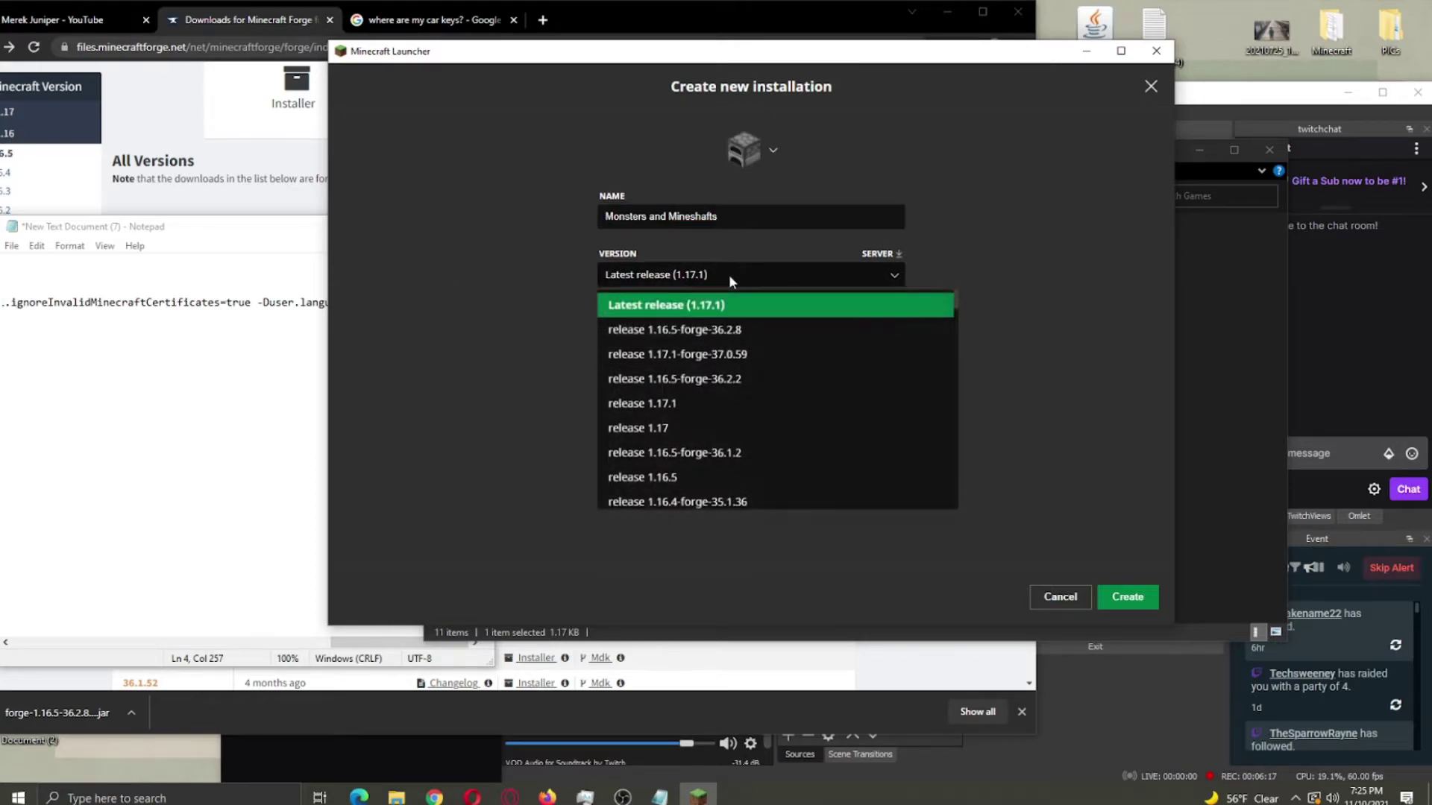
pyautogui.click(170, 298)
pyautogui.moveTo(171, 301); pyautogui.dragTo(2, 317)
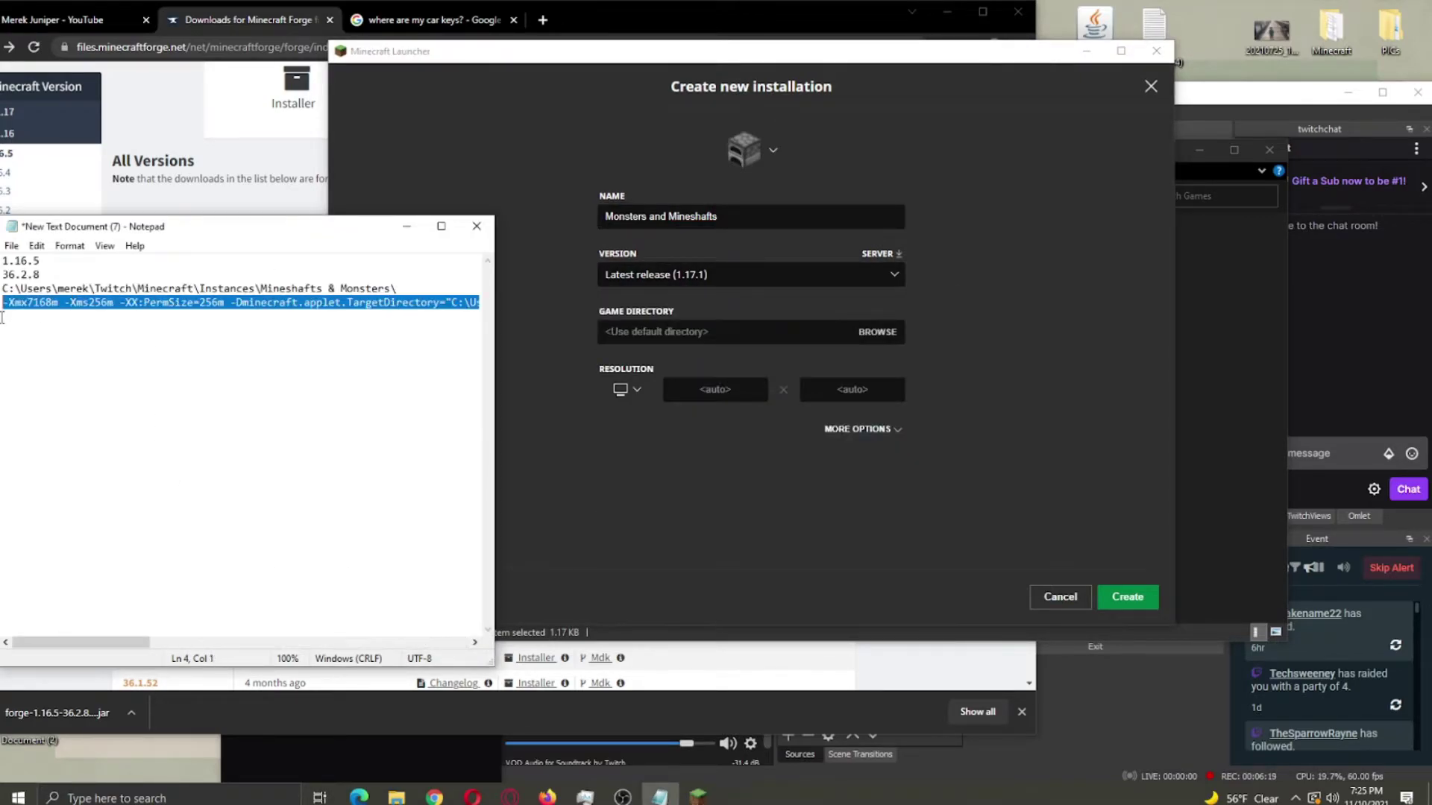
pyautogui.click(34, 275)
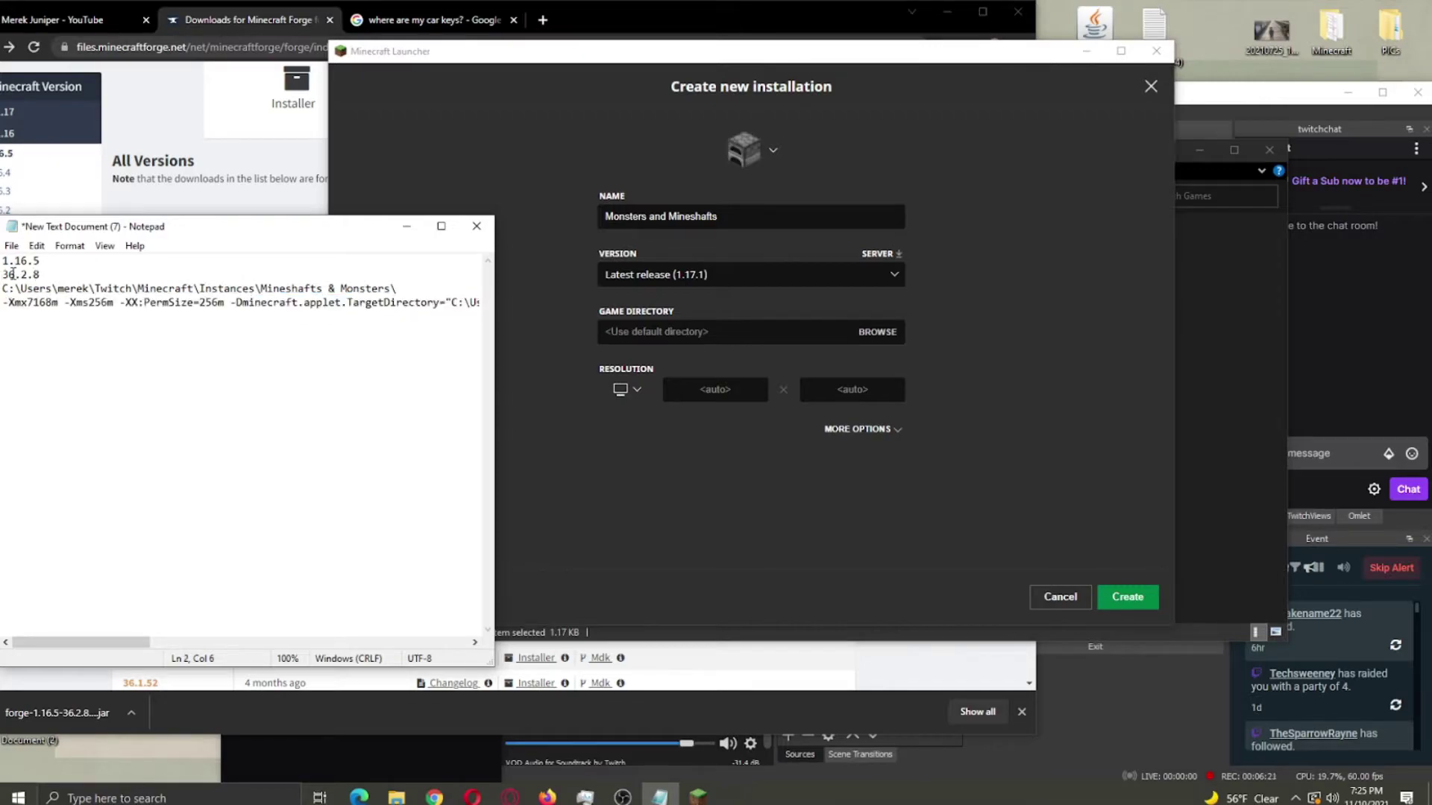
pyautogui.click(739, 271)
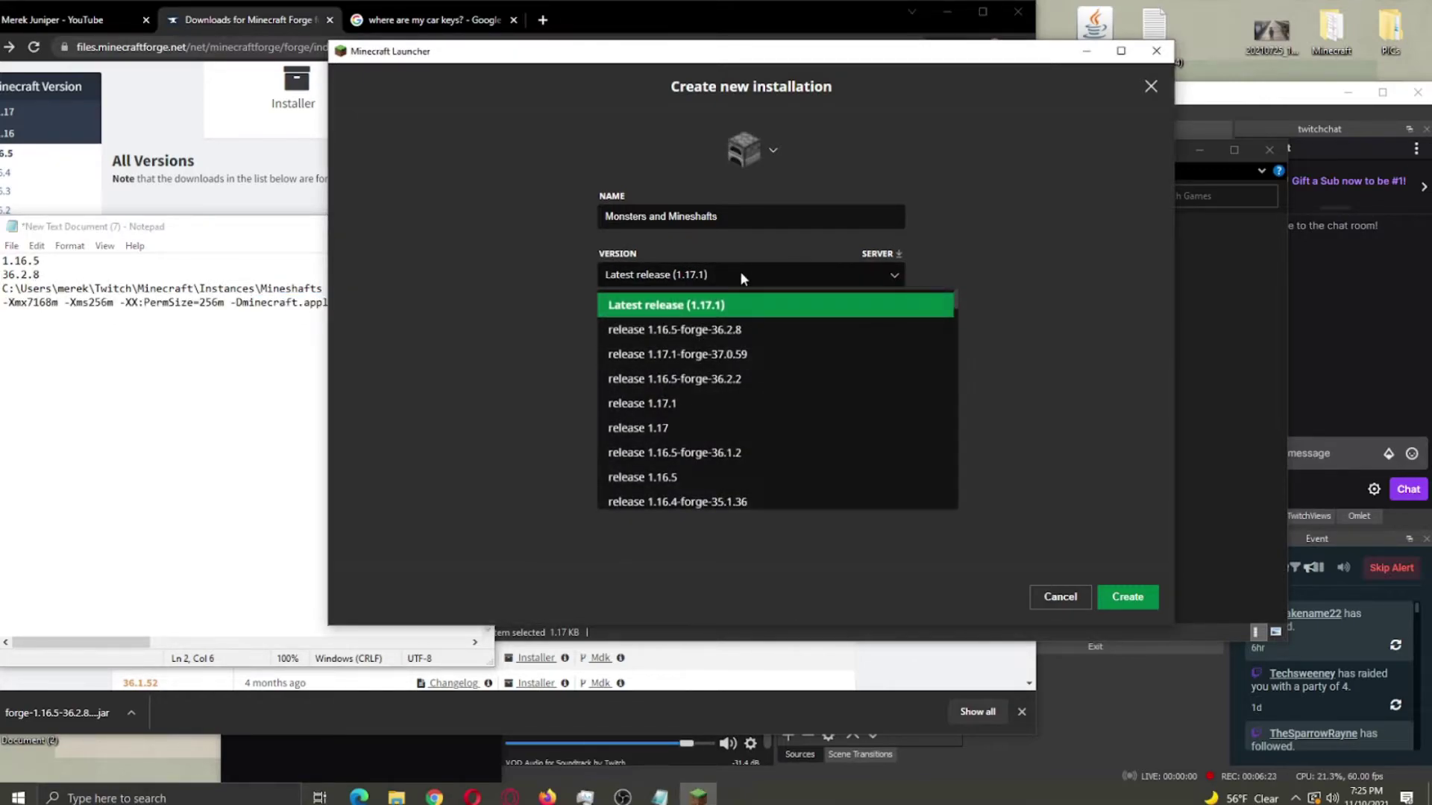
pyautogui.click(768, 332)
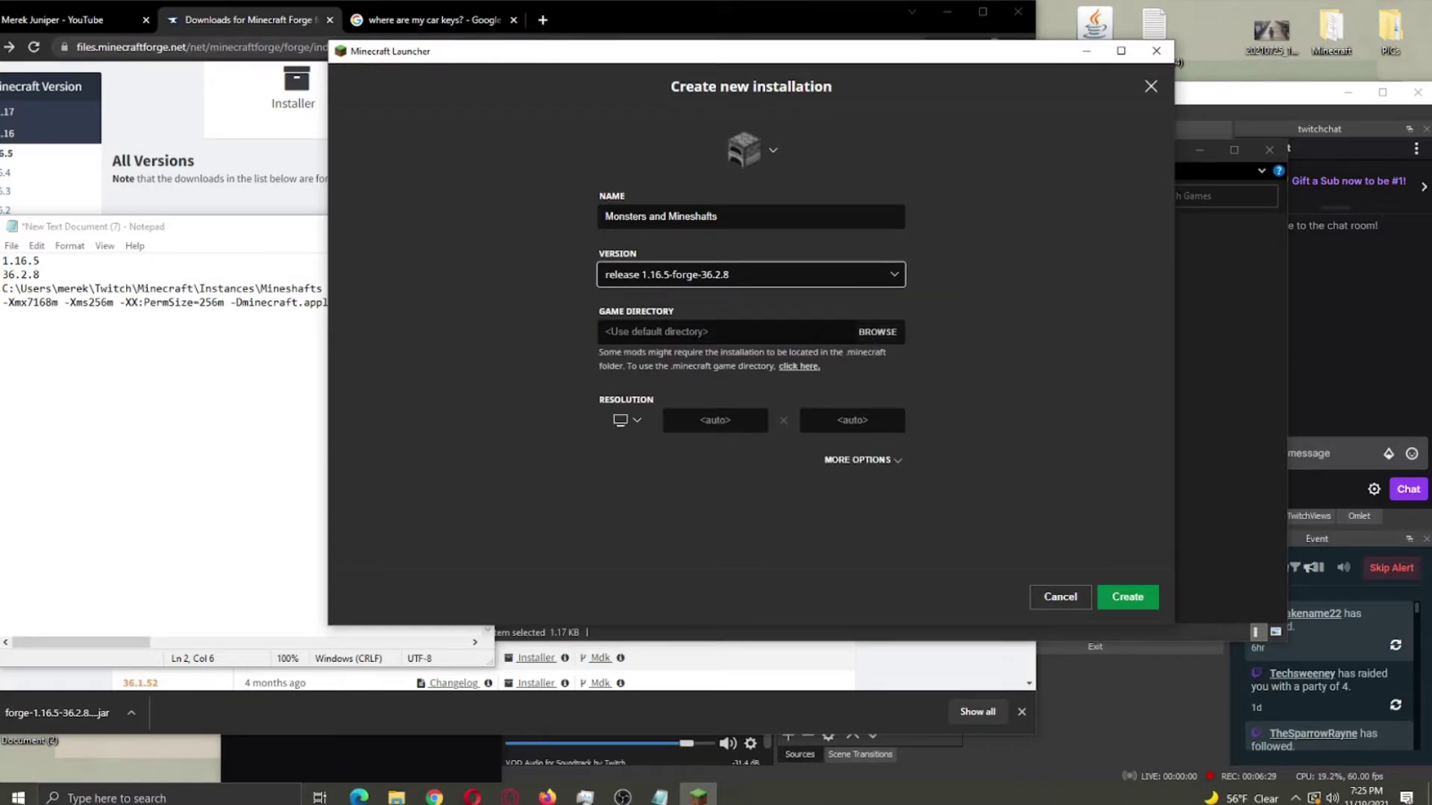
# Copy the Mineshafts & Monsters instance path from the Notepad notes into the installation's game directory.
pyautogui.click(4, 291)
pyautogui.moveTo(4, 291); pyautogui.dragTo(416, 289)
pyautogui.hotkey('ctrl', 'c')
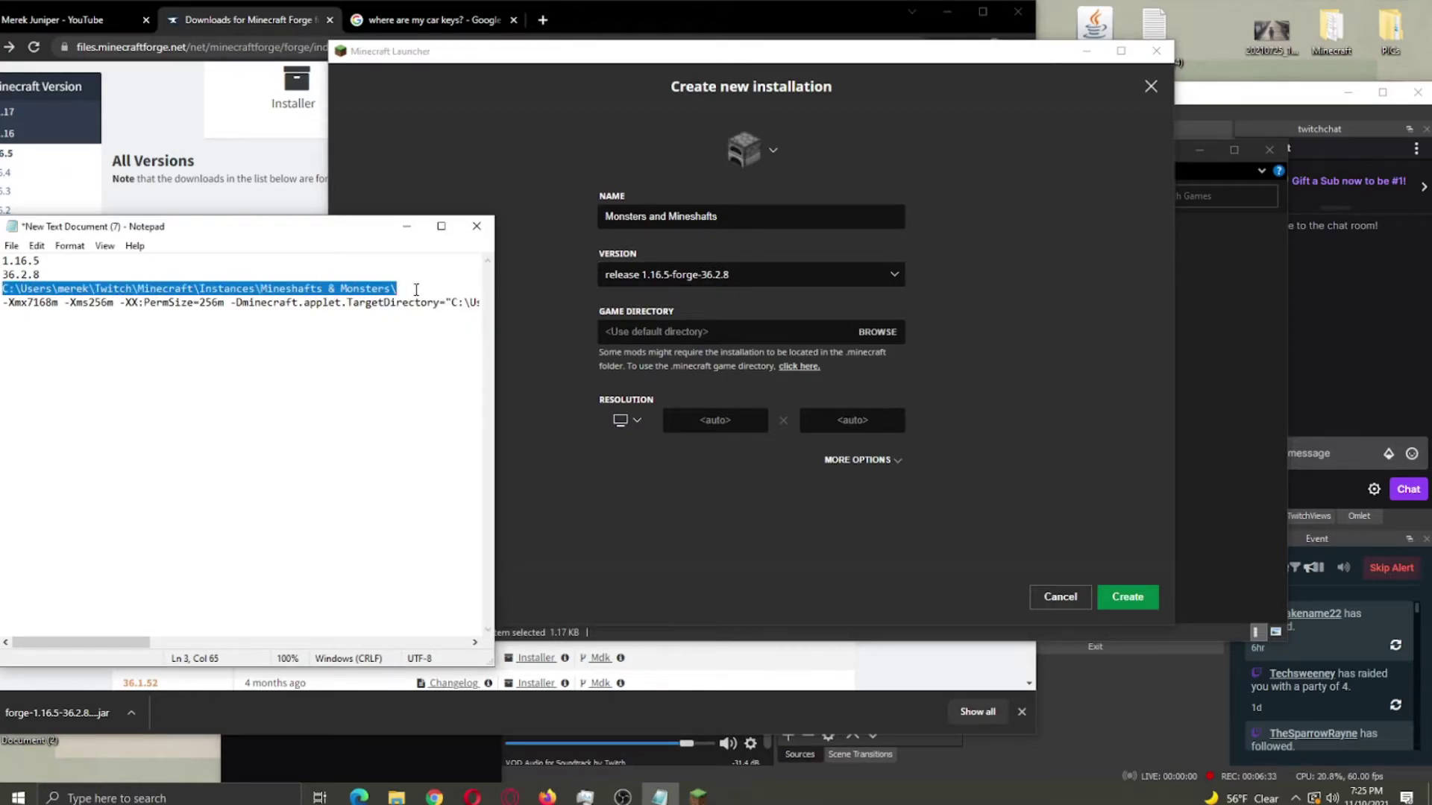
pyautogui.click(715, 332)
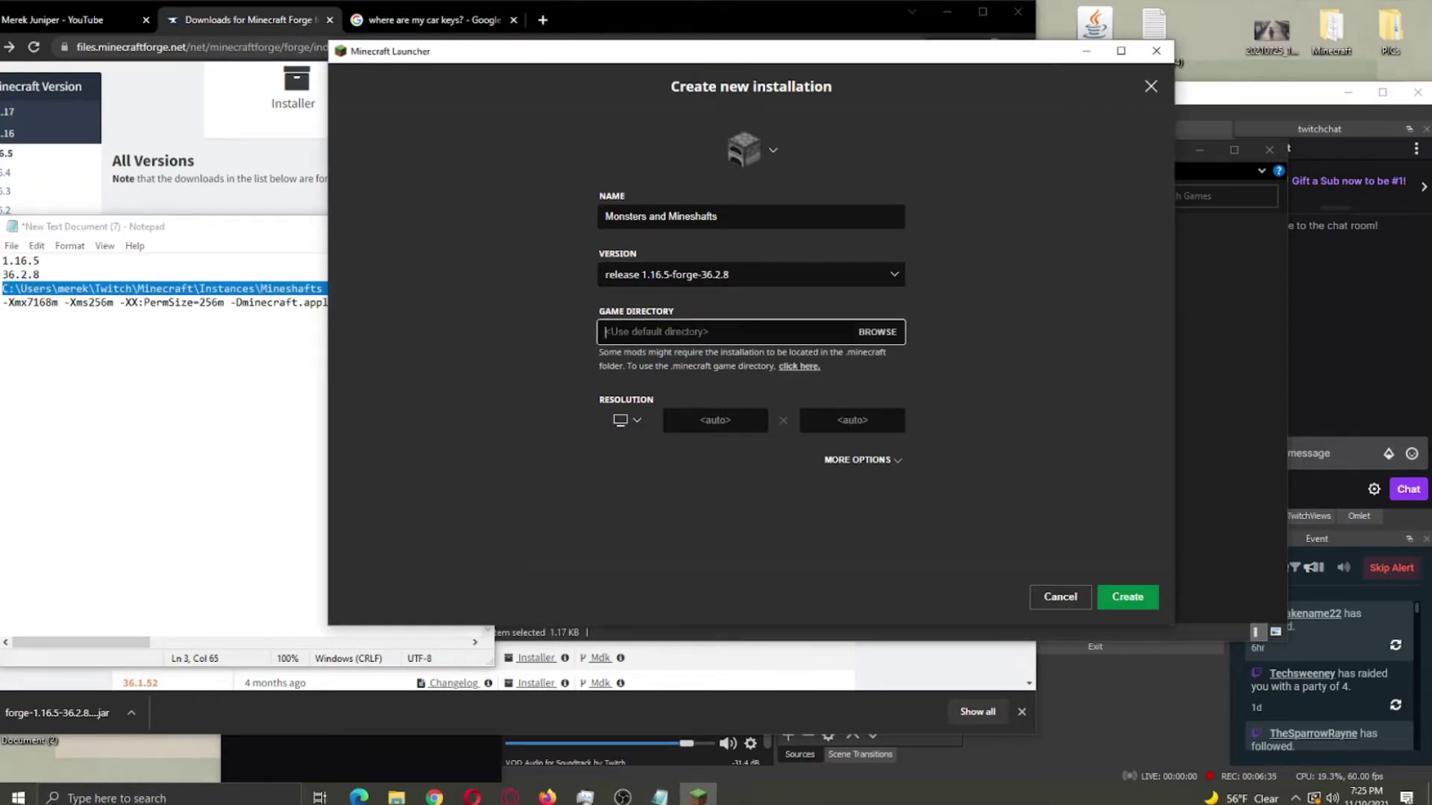
pyautogui.hotkey('ctrl', 'v')
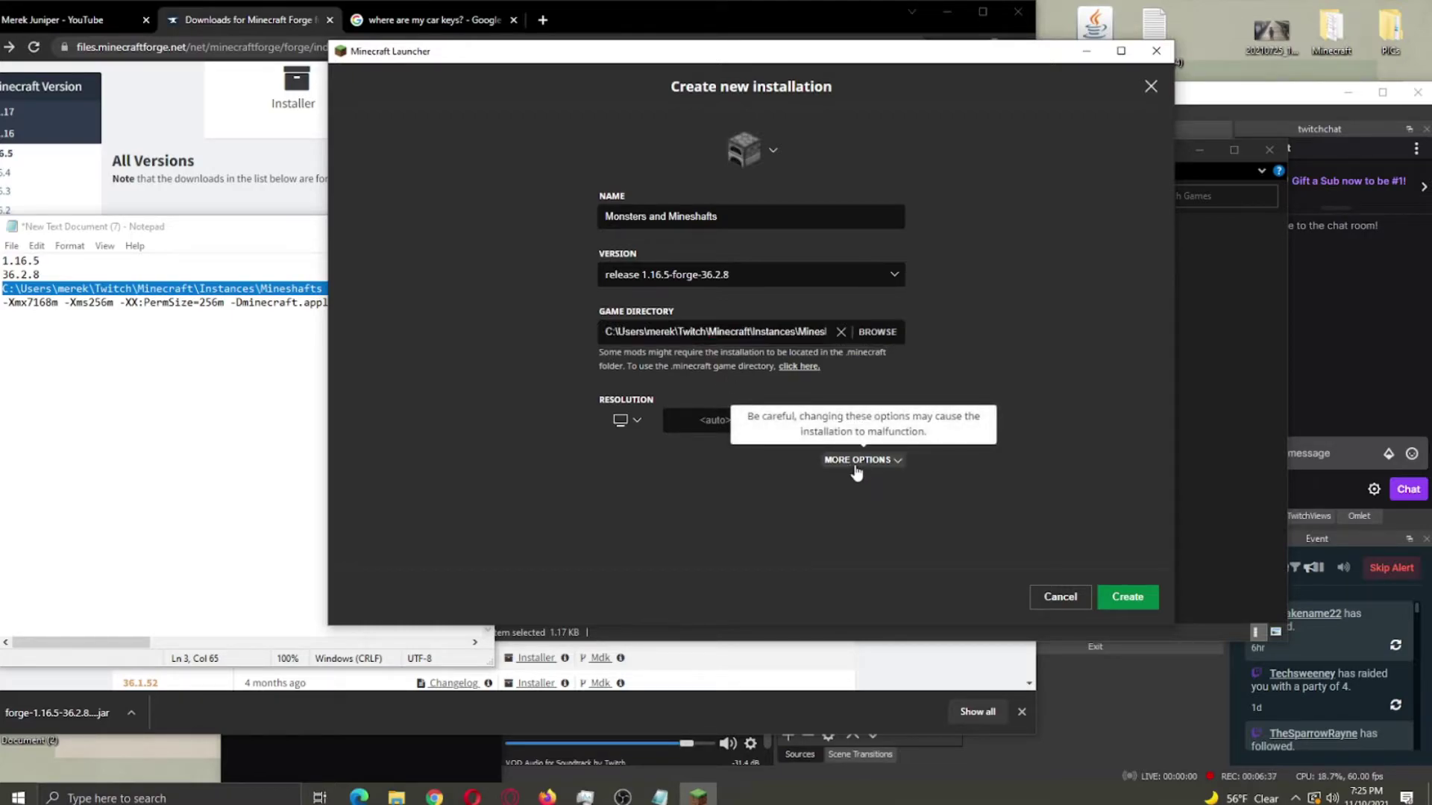
# Expand the installation's additional options and copy the full JVM arguments line from the Notepad notes.
pyautogui.click(855, 463)
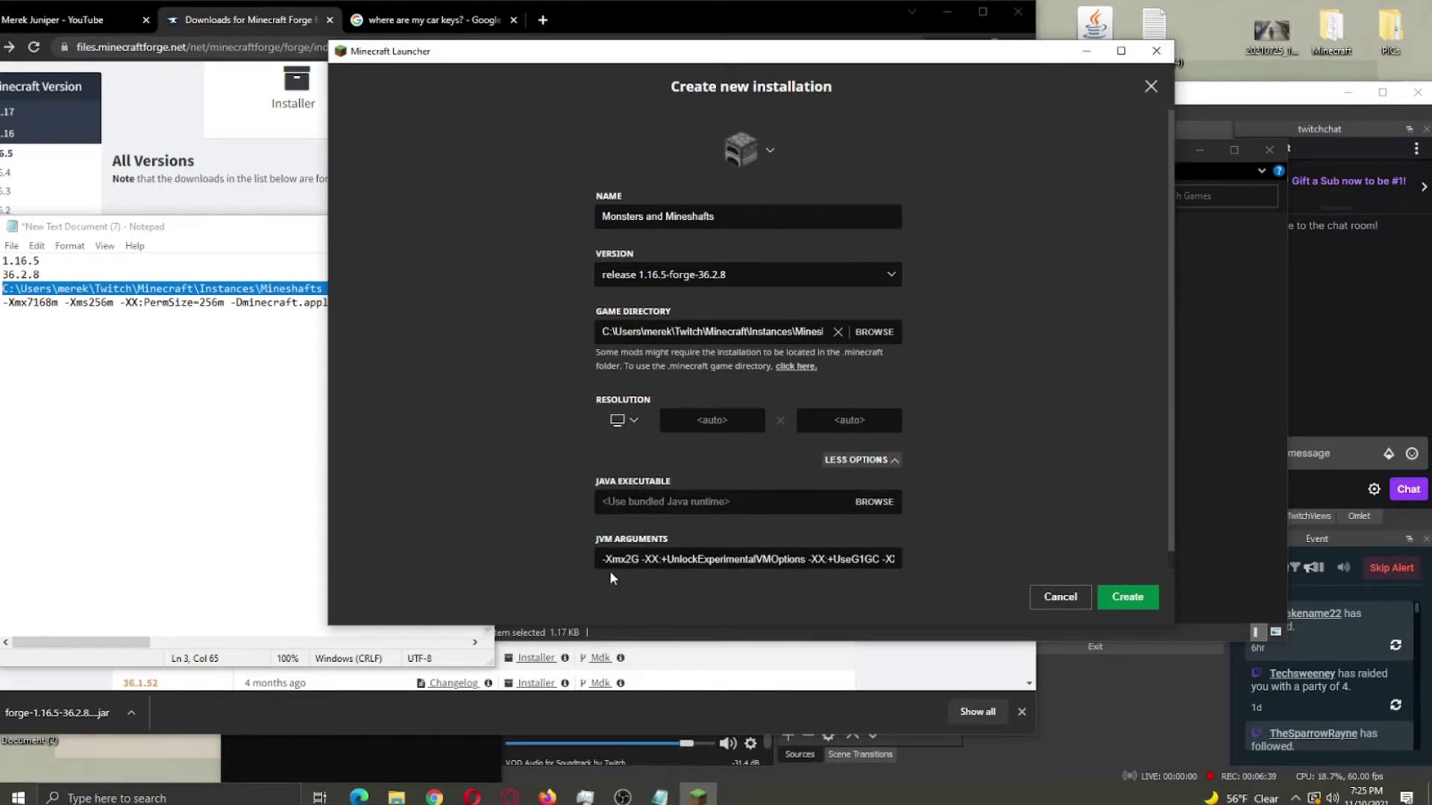
pyautogui.click(6, 307)
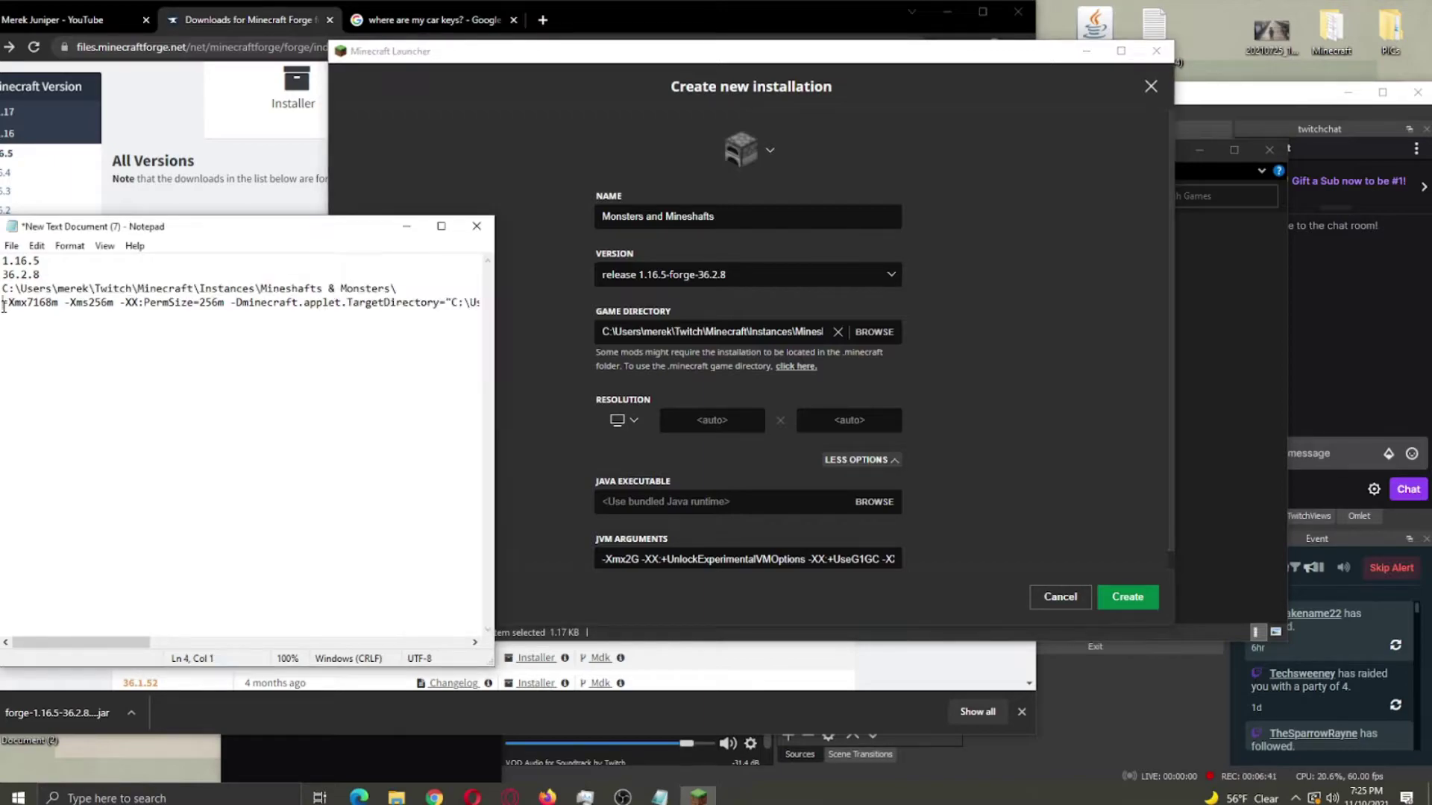
pyautogui.moveTo(4, 306); pyautogui.dragTo(478, 304)
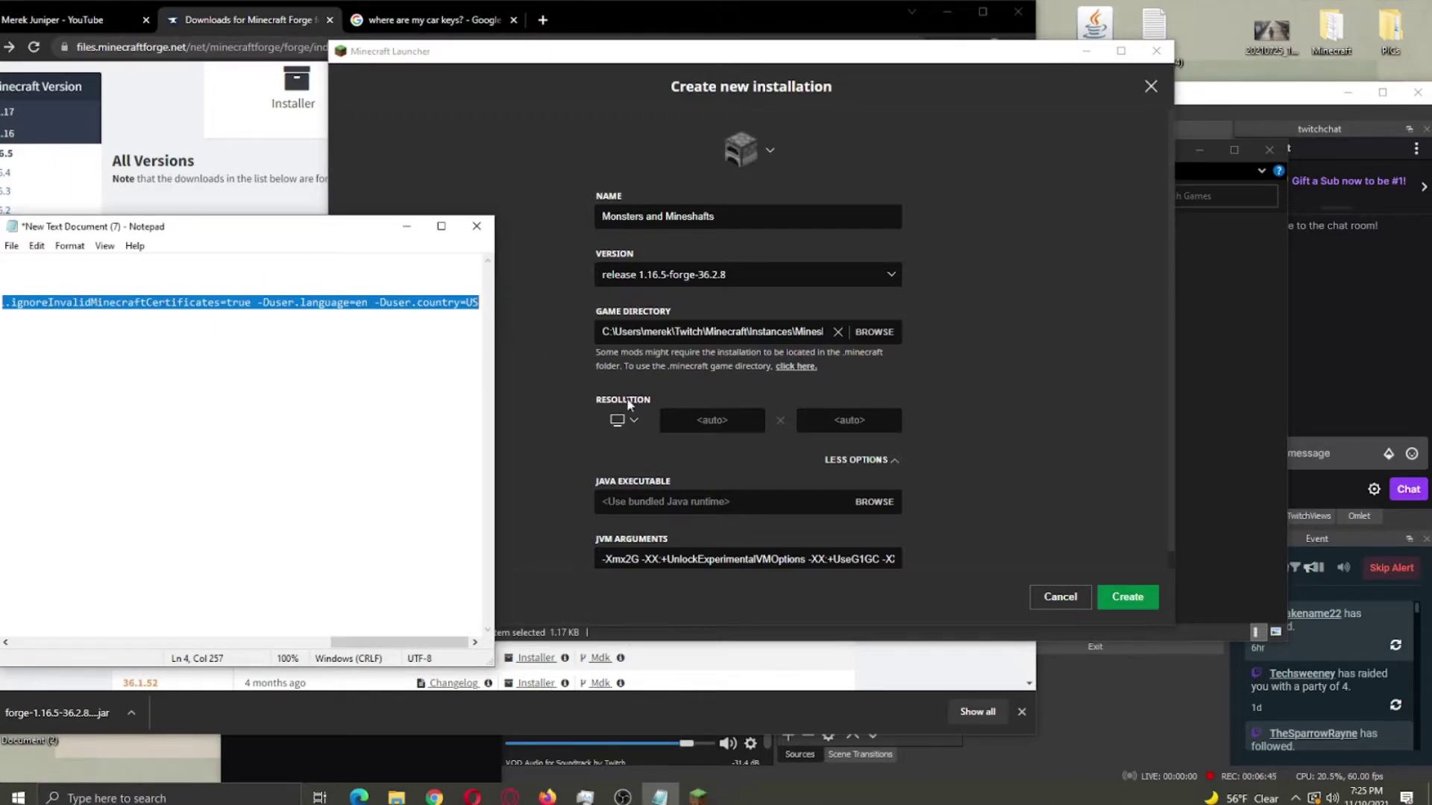
# Change the maximum memory in the default JVM arguments to -Xmx6G.
pyautogui.moveTo(601, 560); pyautogui.dragTo(640, 559)
pyautogui.click(625, 559)
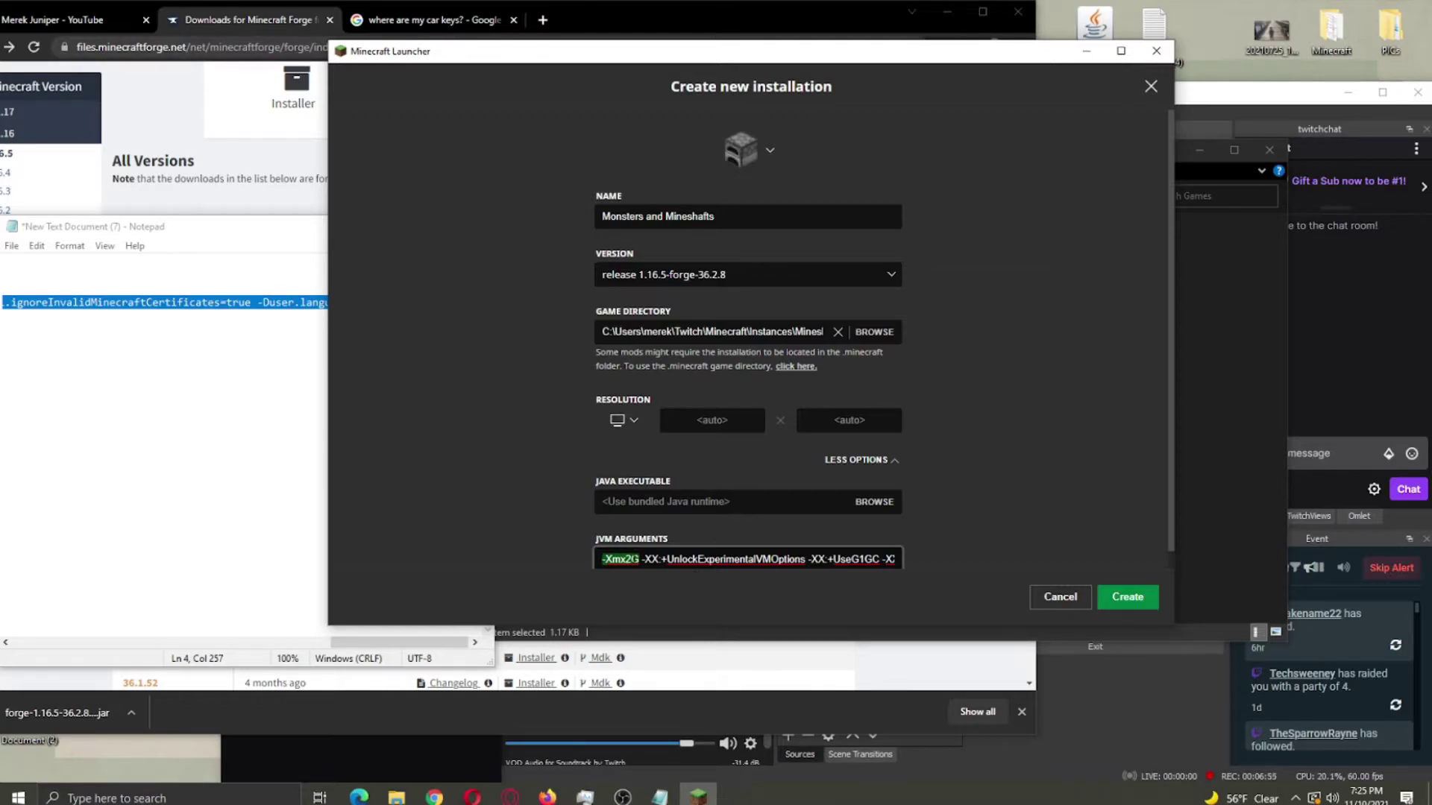
pyautogui.click(632, 559)
pyautogui.press('BackSpace')
pyautogui.write('6')
# Replace the entire default JVM arguments with the line copied from the Notepad notes.
pyautogui.moveTo(602, 559); pyautogui.dragTo(888, 563)
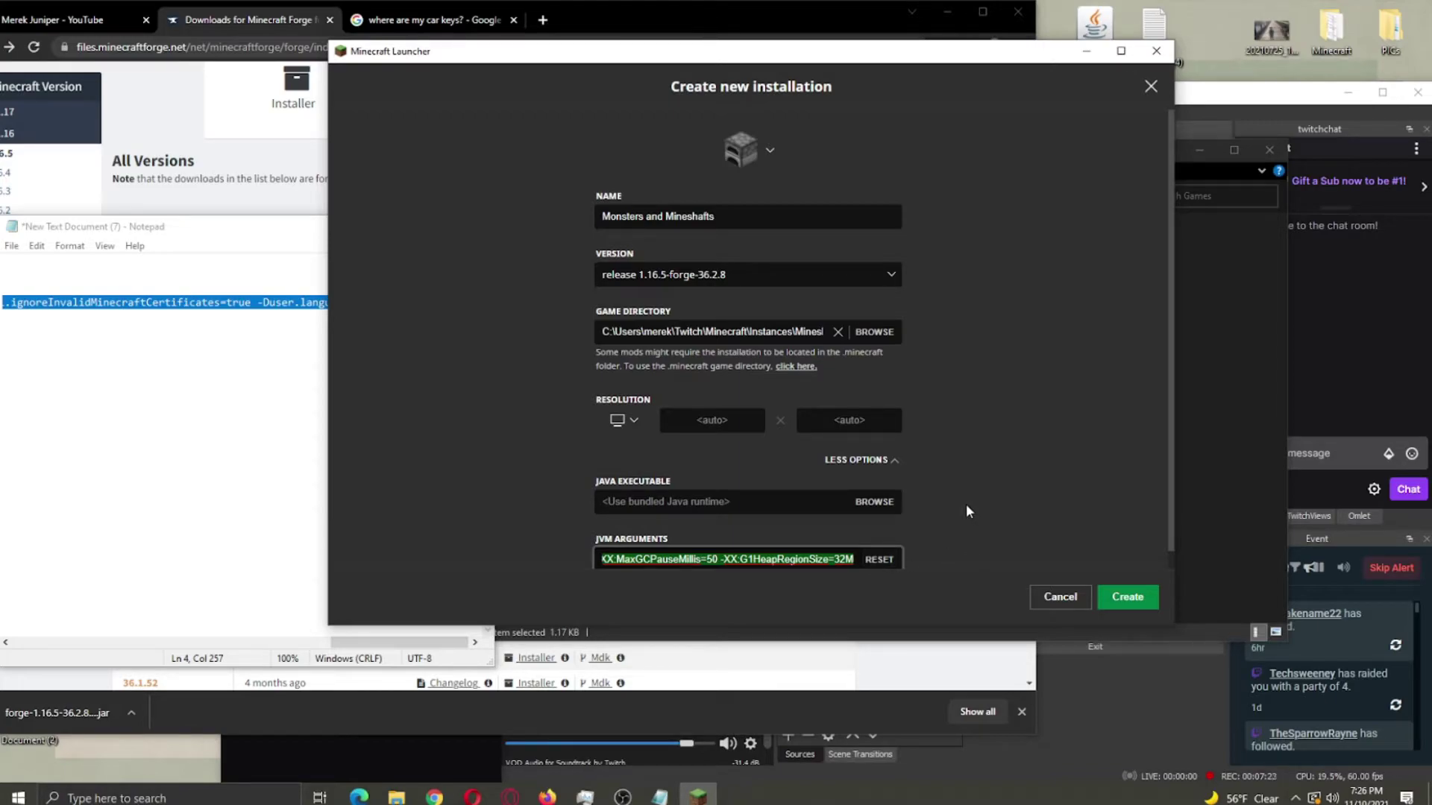
pyautogui.hotkey('ctrl', 'v')
pyautogui.moveTo(778, 563); pyautogui.dragTo(581, 558)
# Examine the -Xmx memory value at the start of the pasted JVM arguments.
pyautogui.click(653, 541)
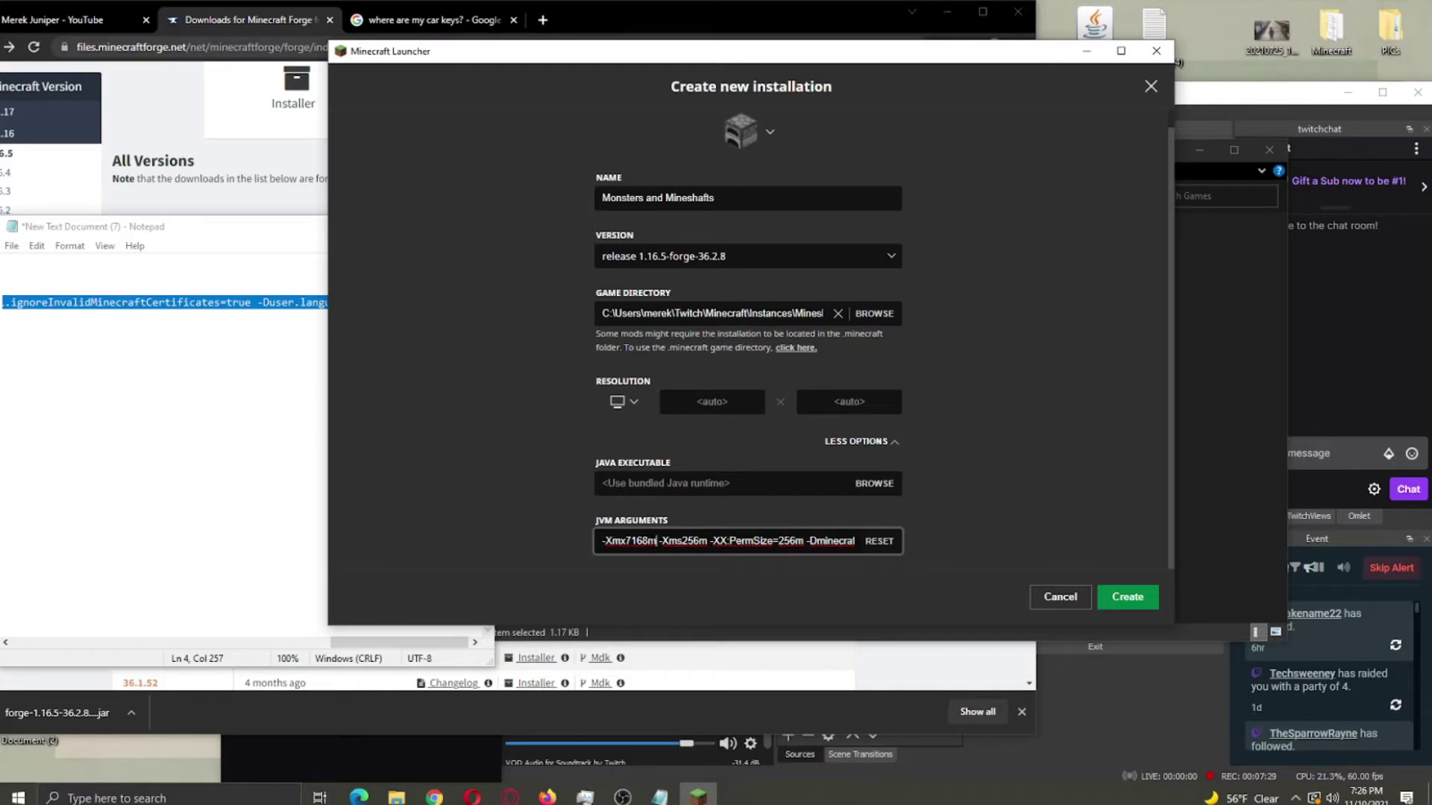
pyautogui.moveTo(646, 540); pyautogui.dragTo(629, 540)
pyautogui.doubleClick(655, 541)
pyautogui.click(648, 541)
pyautogui.moveTo(626, 540); pyautogui.dragTo(648, 540)
pyautogui.moveTo(602, 541); pyautogui.dragTo(952, 527)
pyautogui.click(951, 526)
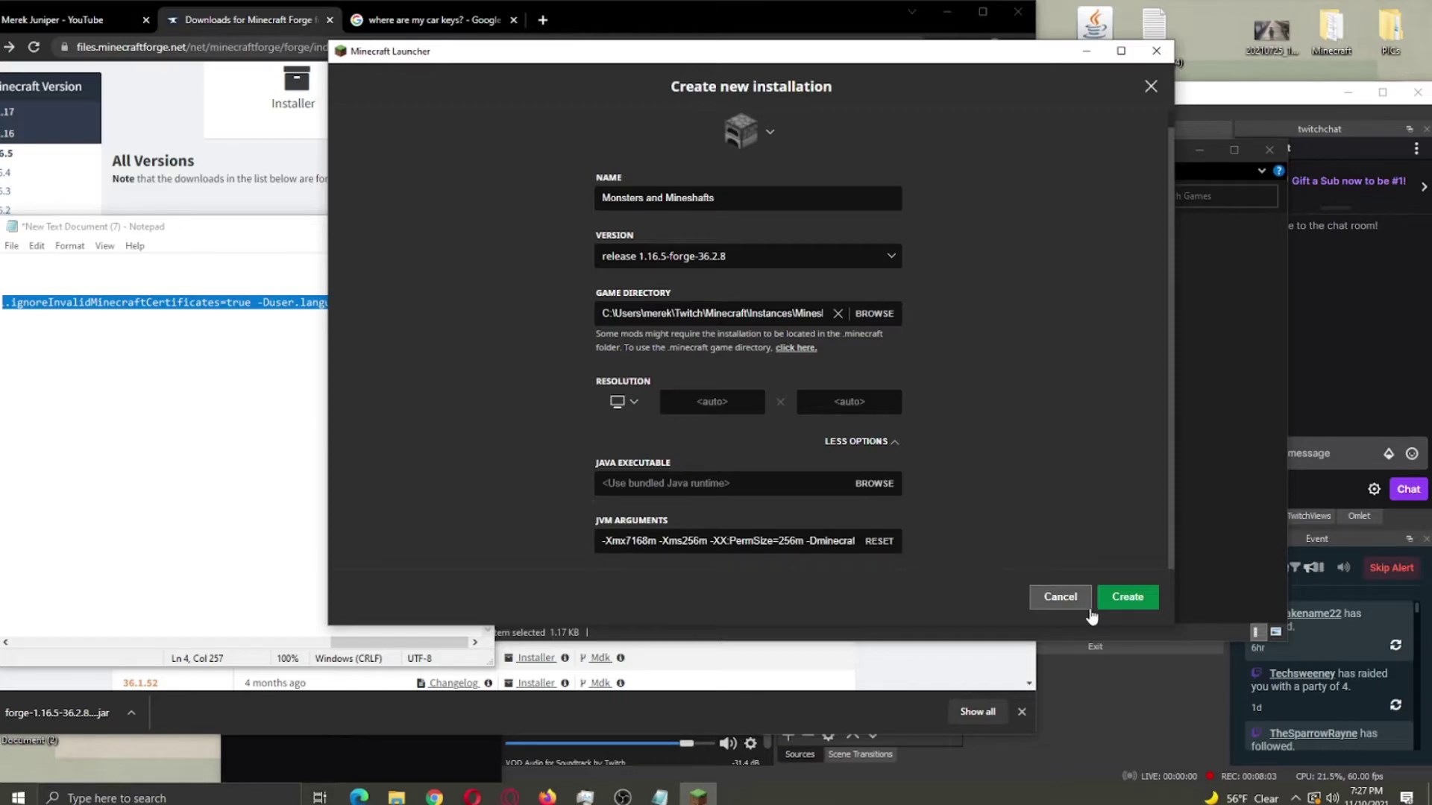
# Give the installation the redstone ore block icon and create it.
pyautogui.click(756, 132)
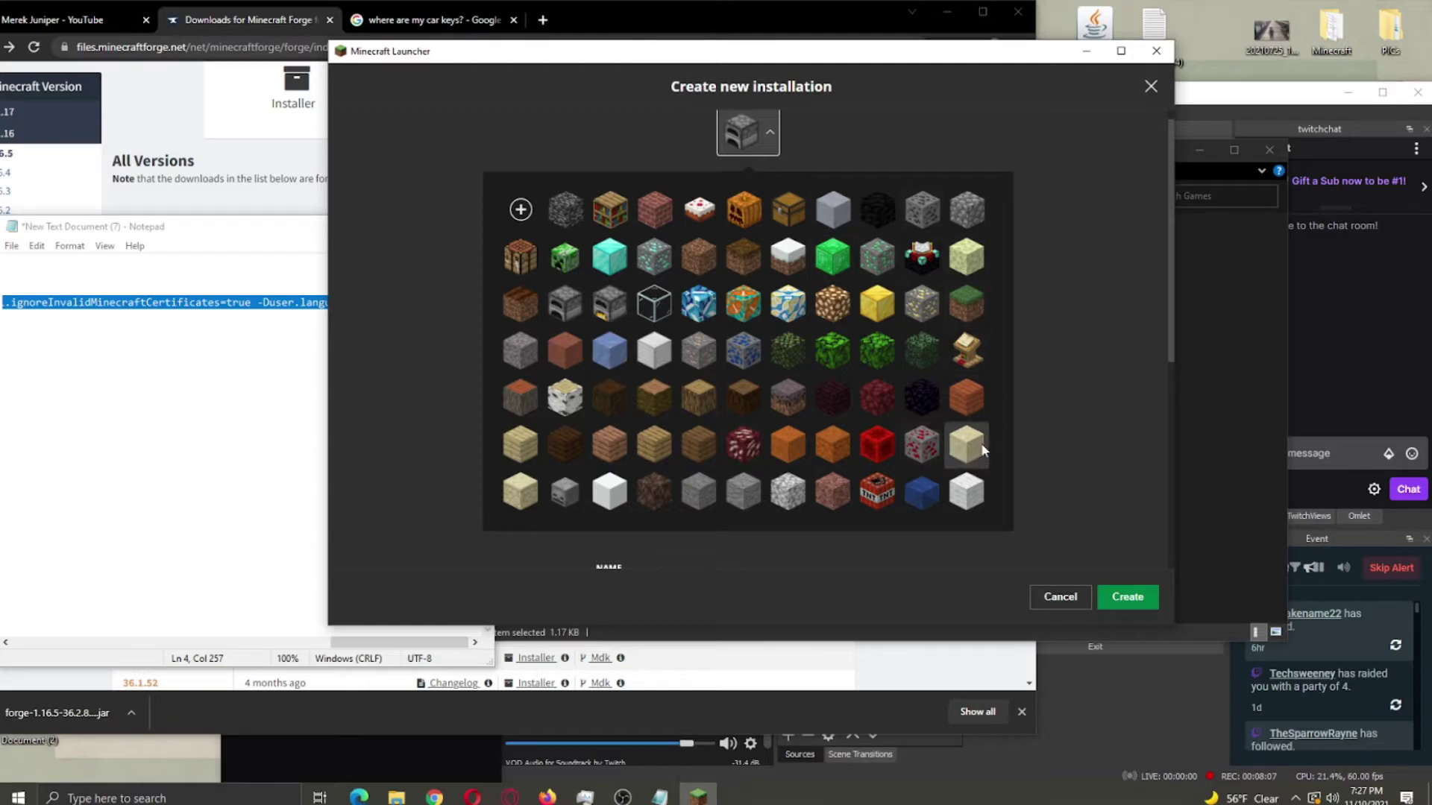
pyautogui.click(922, 444)
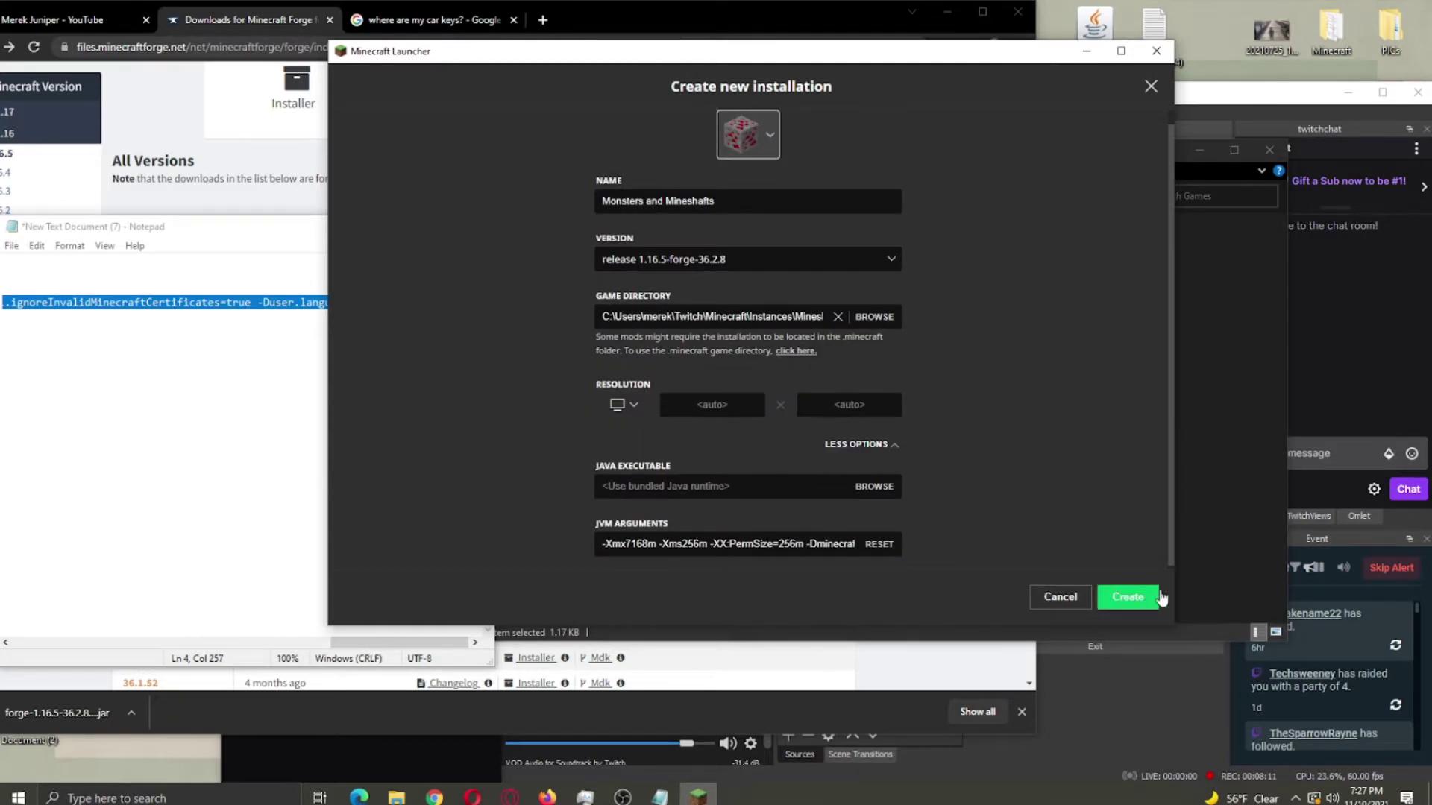
pyautogui.click(1118, 596)
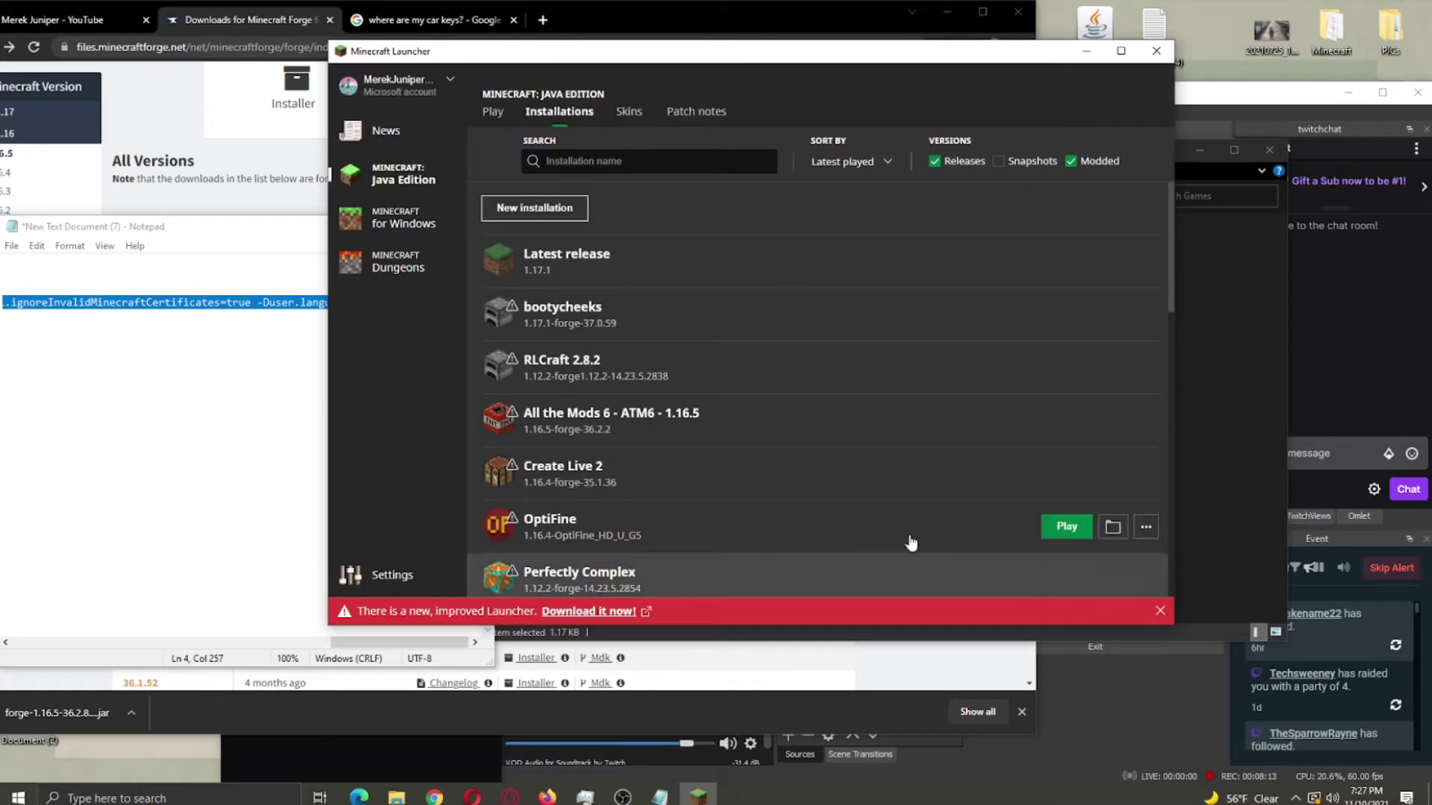
# Locate the new Monsters and Mineshafts installation and select it as the one to play.
pyautogui.scroll(-10, 729, 404)
pyautogui.scroll(-2, 730, 403)
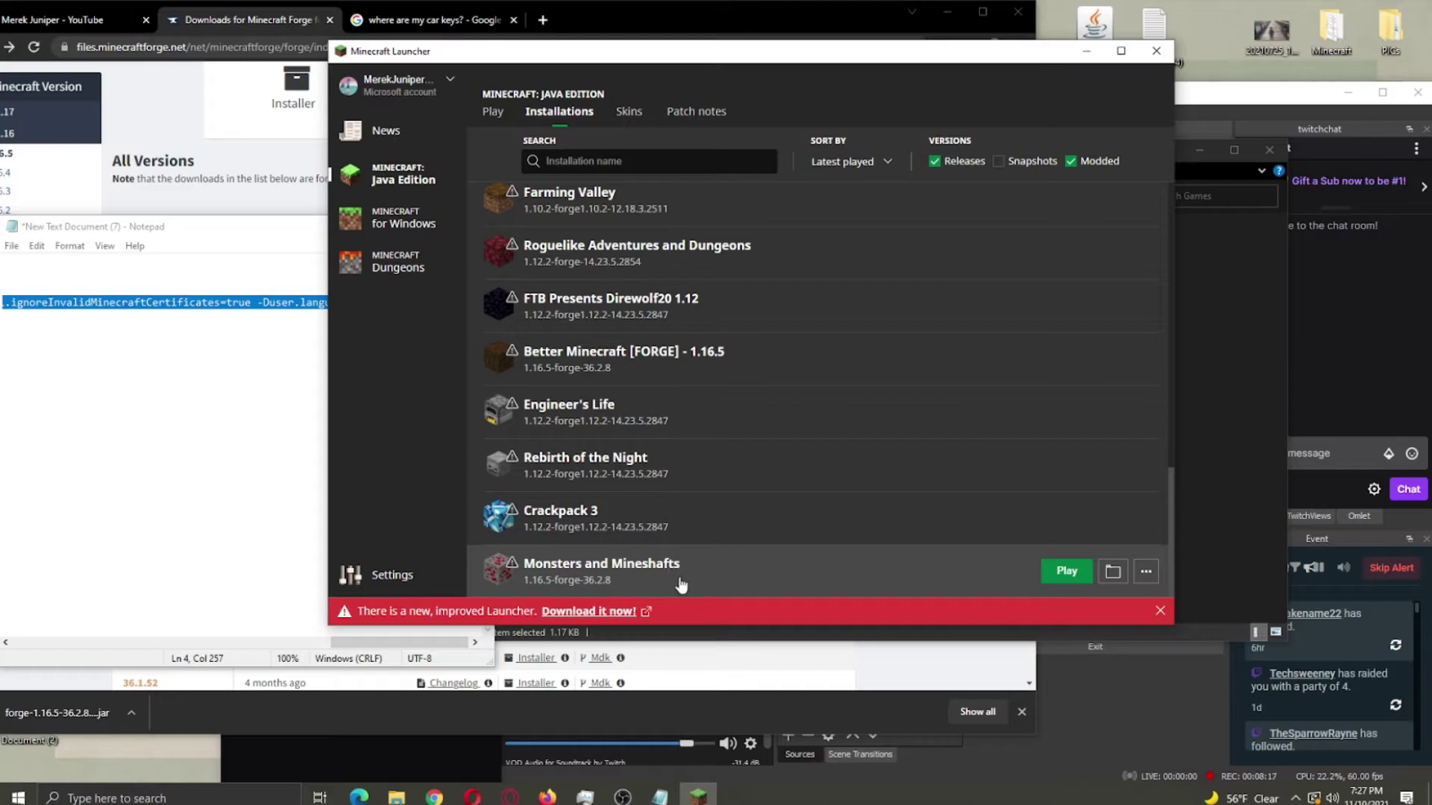
pyautogui.click(507, 117)
pyautogui.click(583, 507)
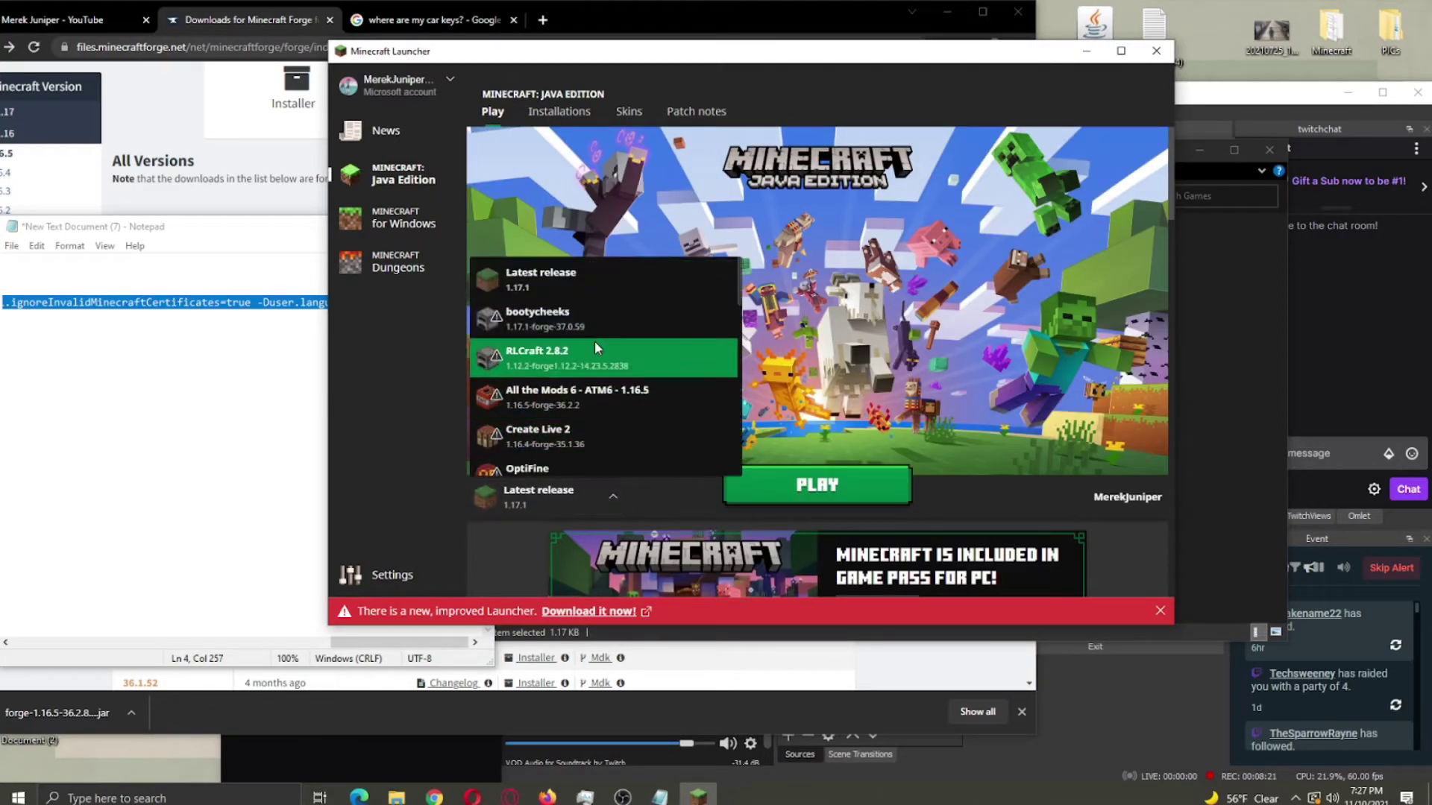
pyautogui.scroll(-10, 610, 343)
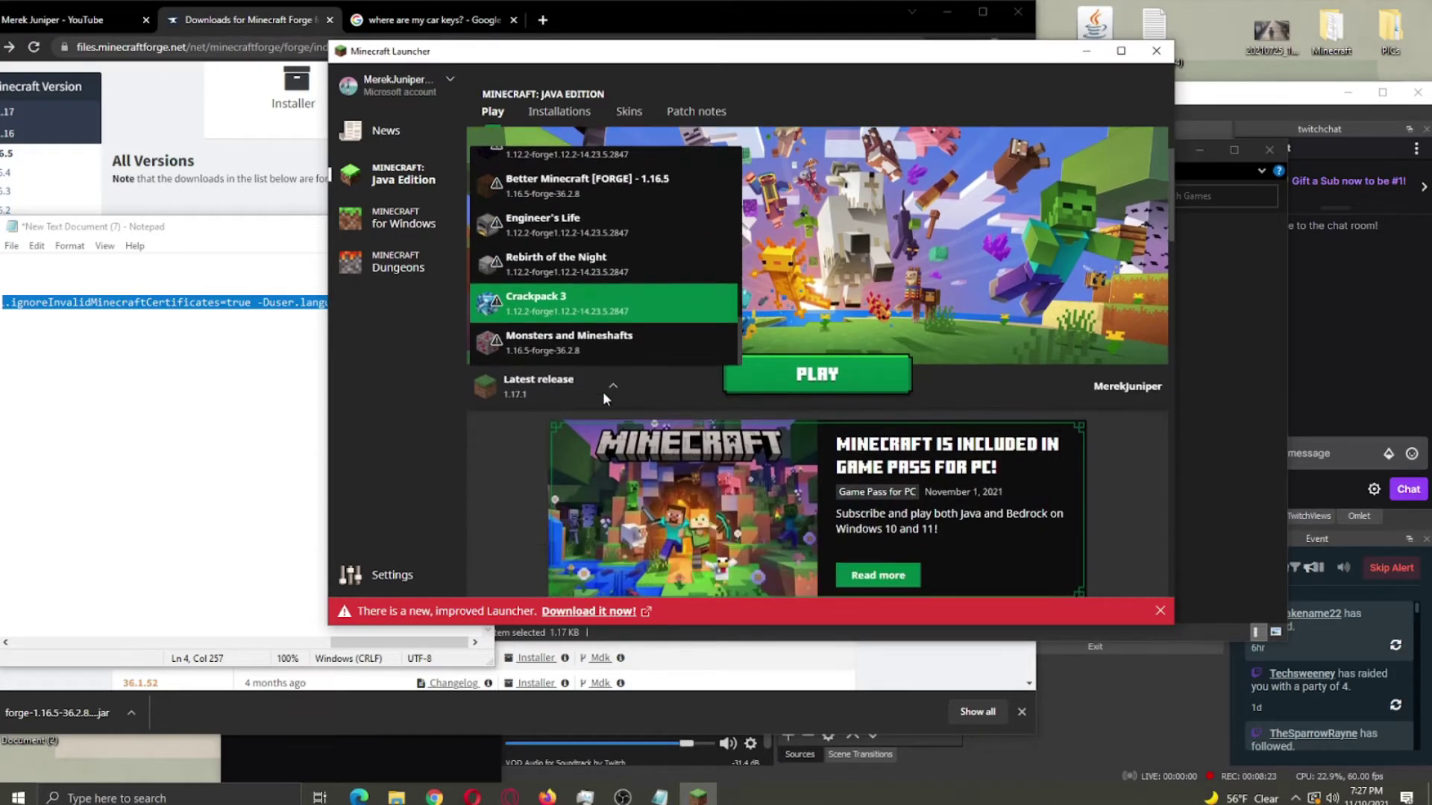
pyautogui.scroll(-3, 602, 399)
pyautogui.scroll(3, 600, 376)
pyautogui.scroll(-4, 601, 377)
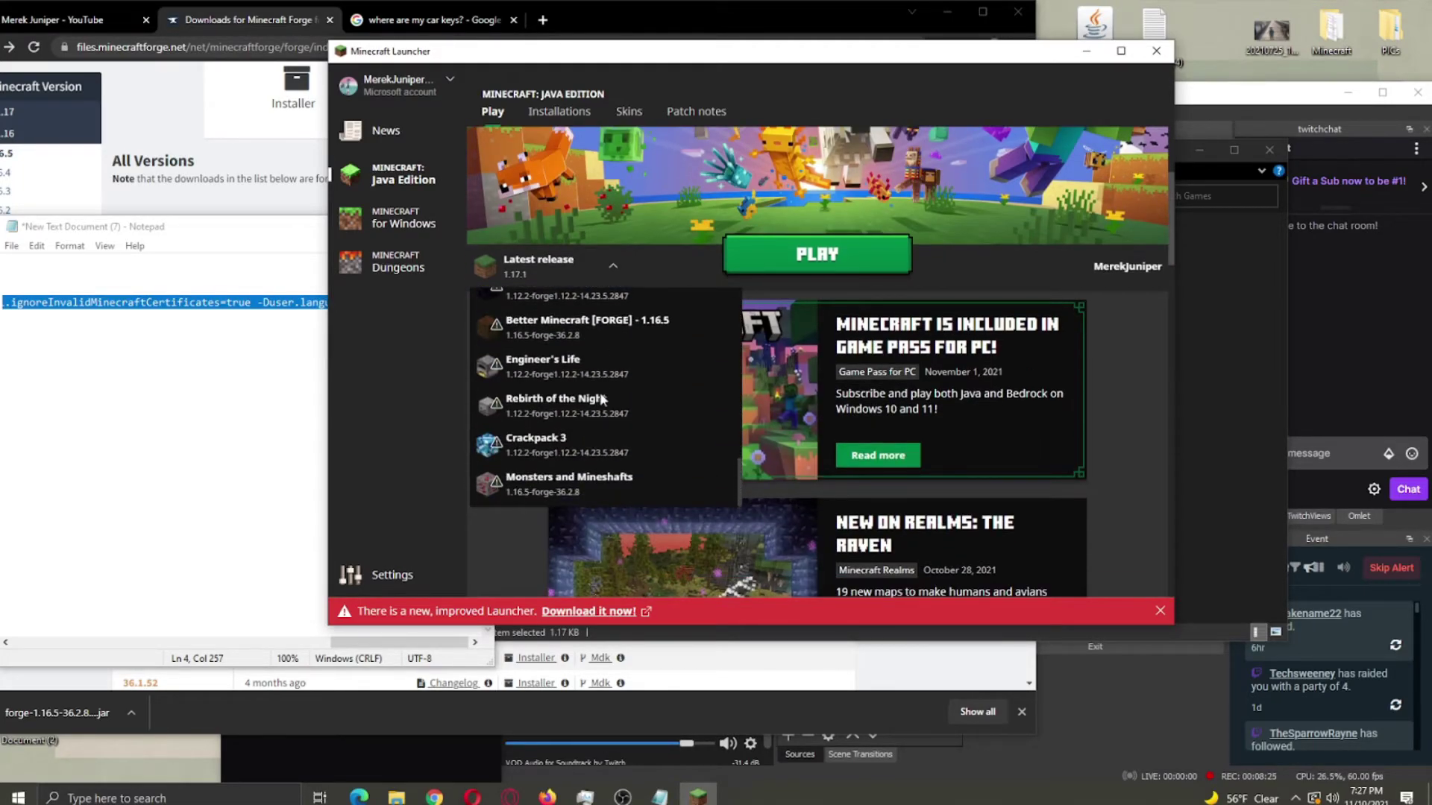
pyautogui.click(604, 492)
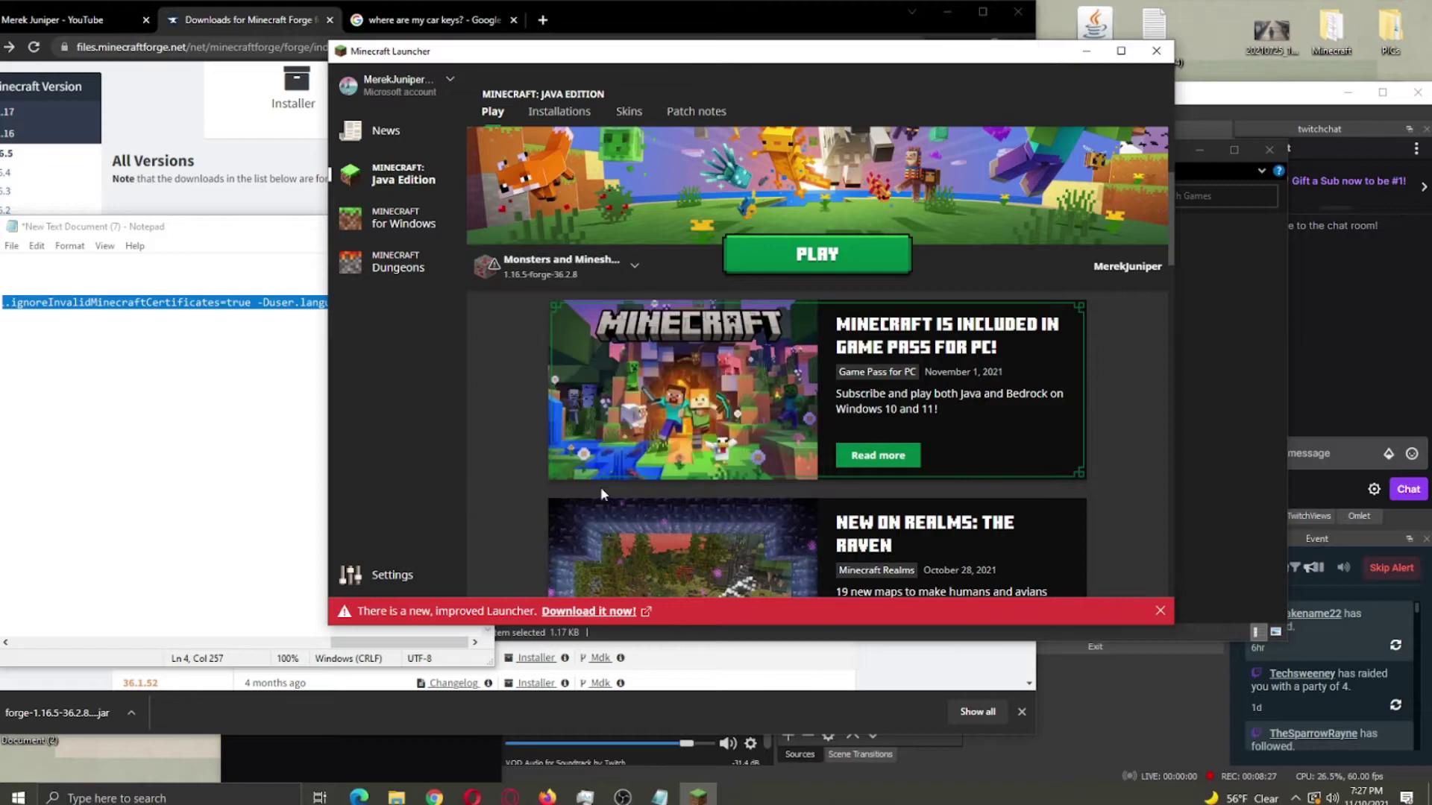
# Launch the Monsters and Mineshafts installation, accepting the modified-game risks and disabling further warnings for it.
pyautogui.click(808, 256)
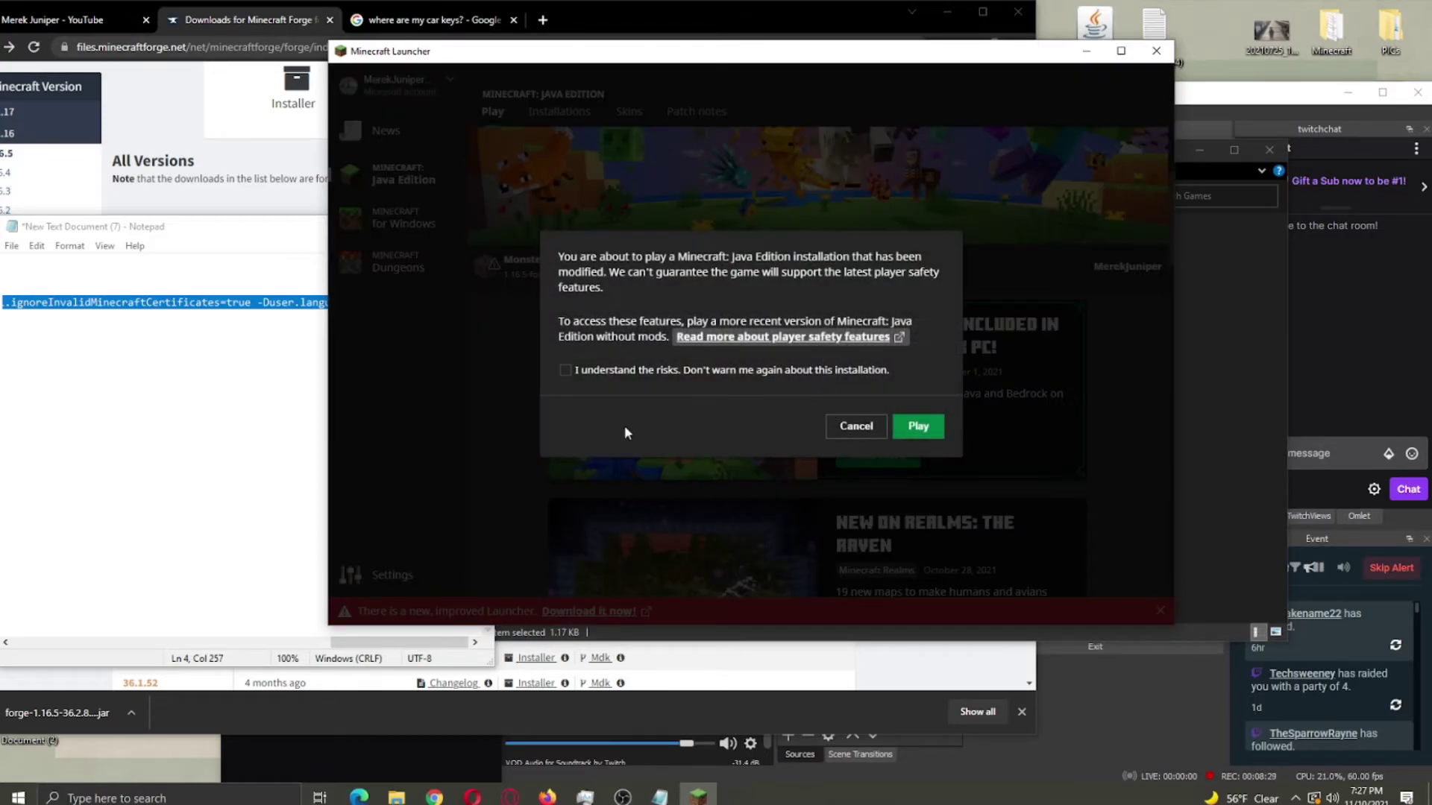
pyautogui.click(565, 370)
pyautogui.click(917, 426)
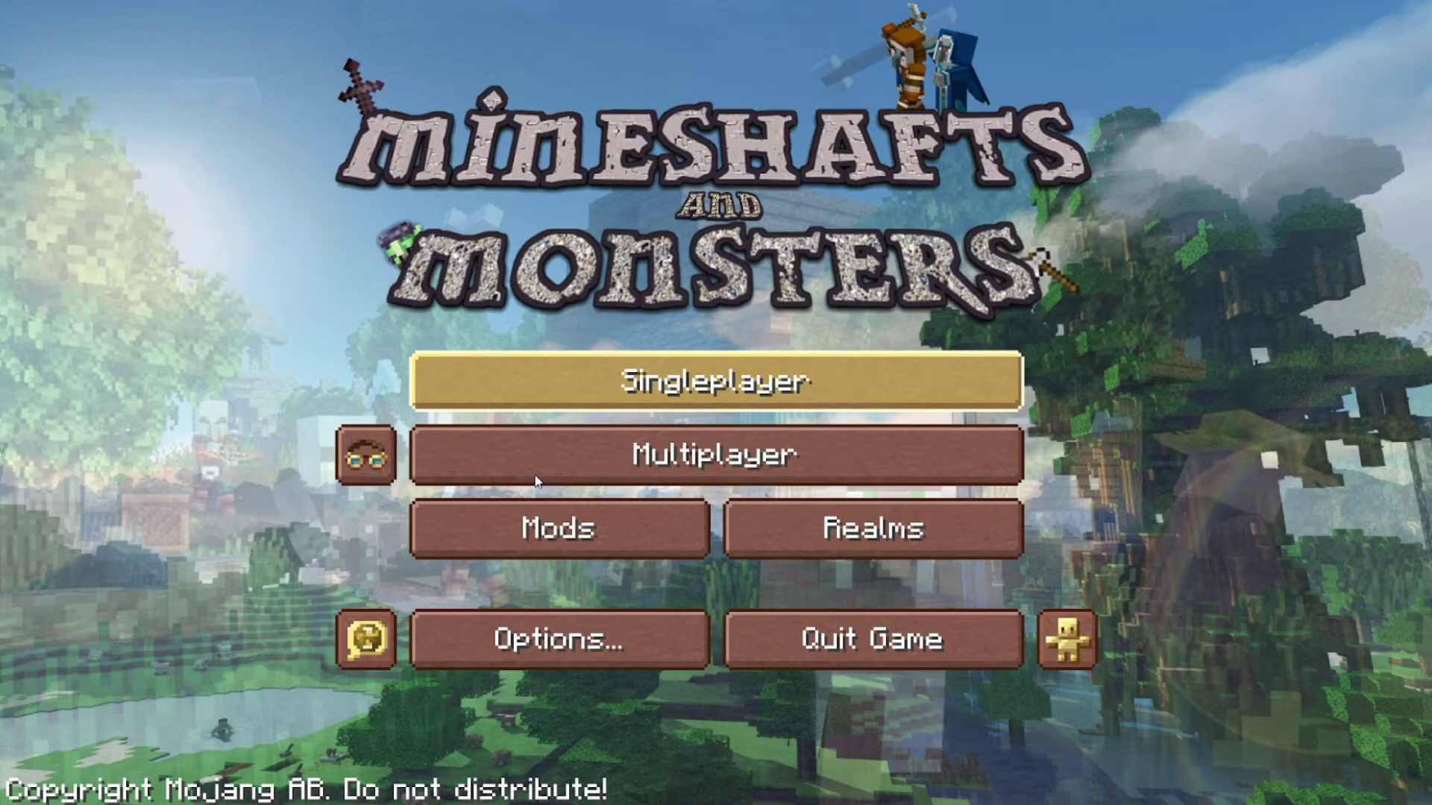
# Create a singleplayer world named New World in Survival mode with Normal difficulty and cheats off.
pyautogui.press('Return')
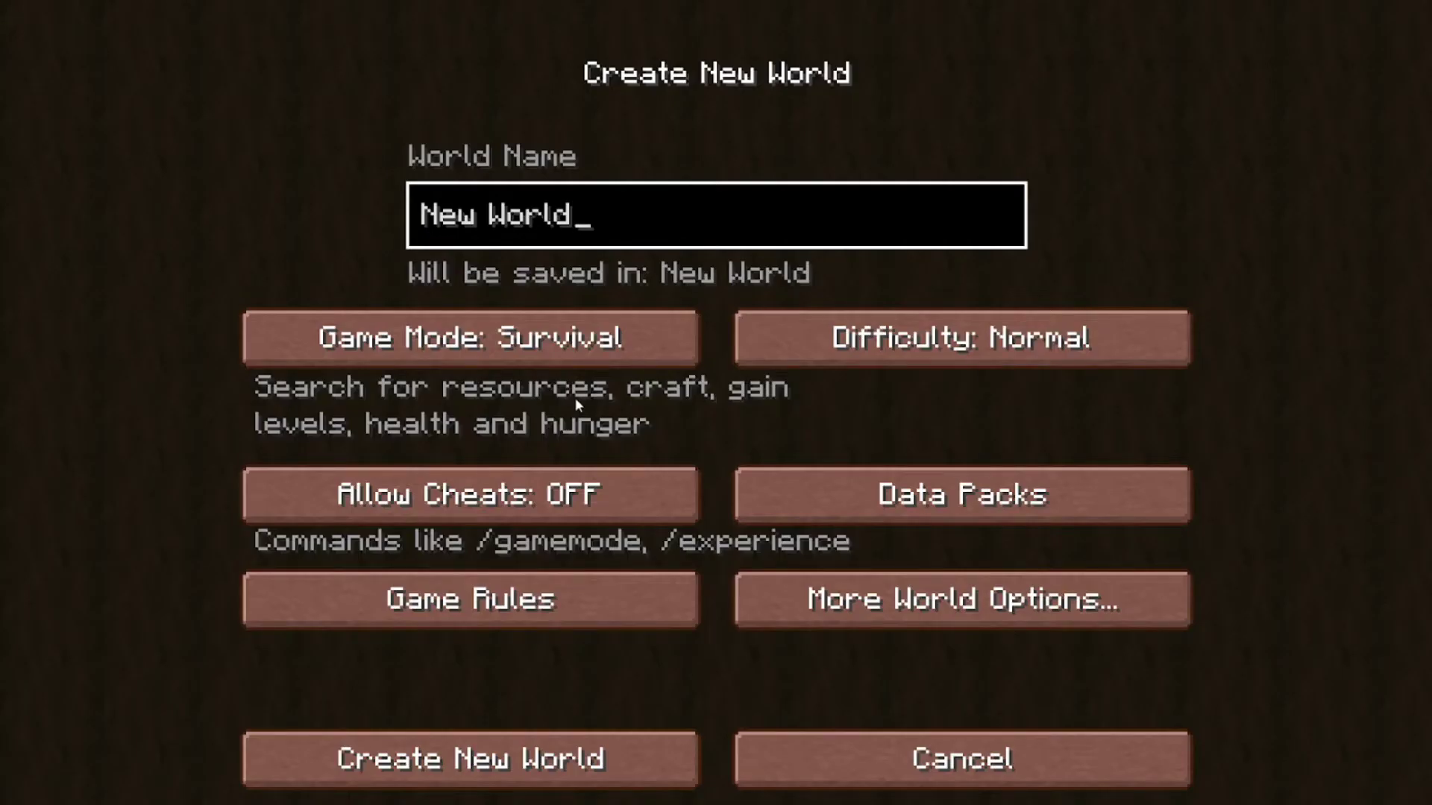
pyautogui.click(594, 750)
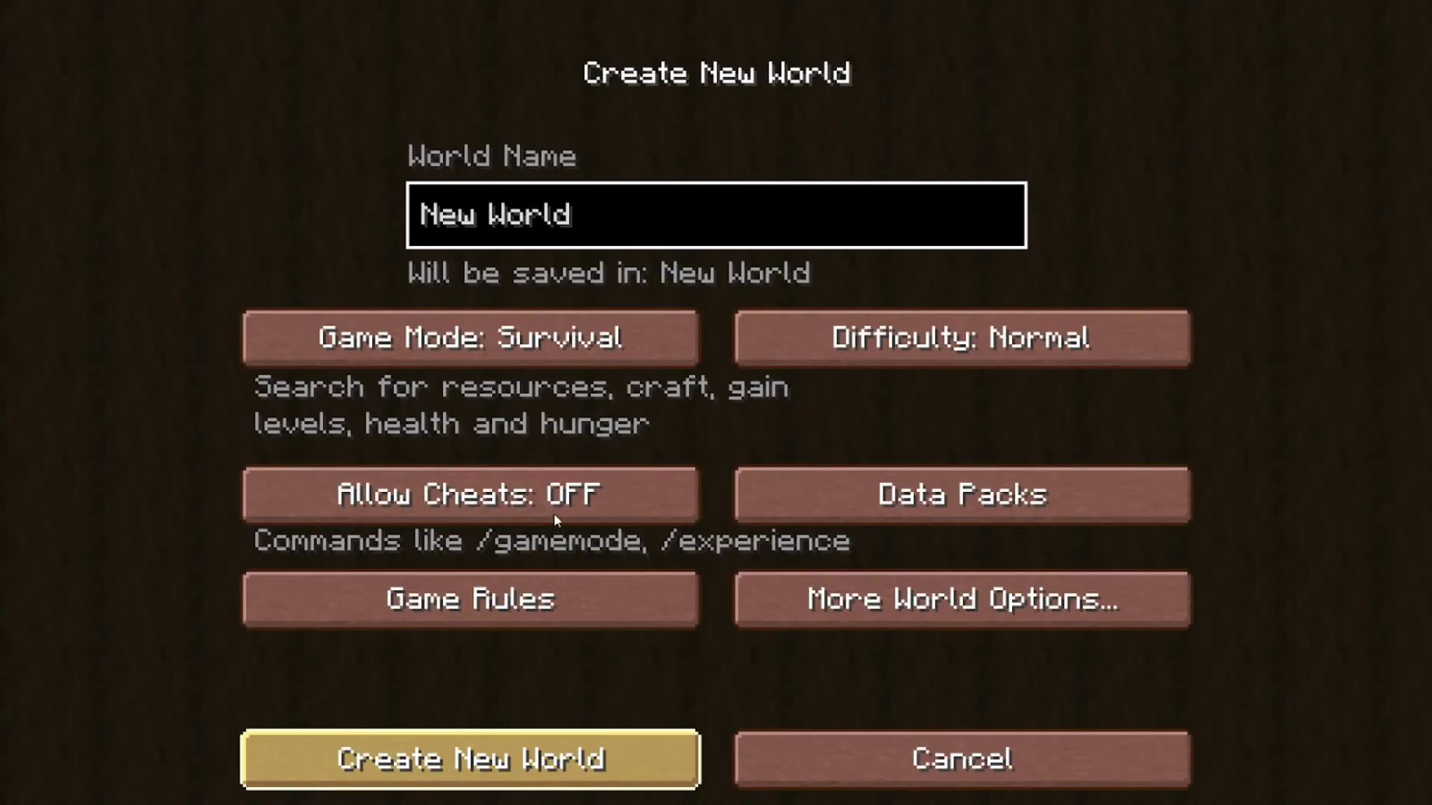
pyautogui.press('Return')
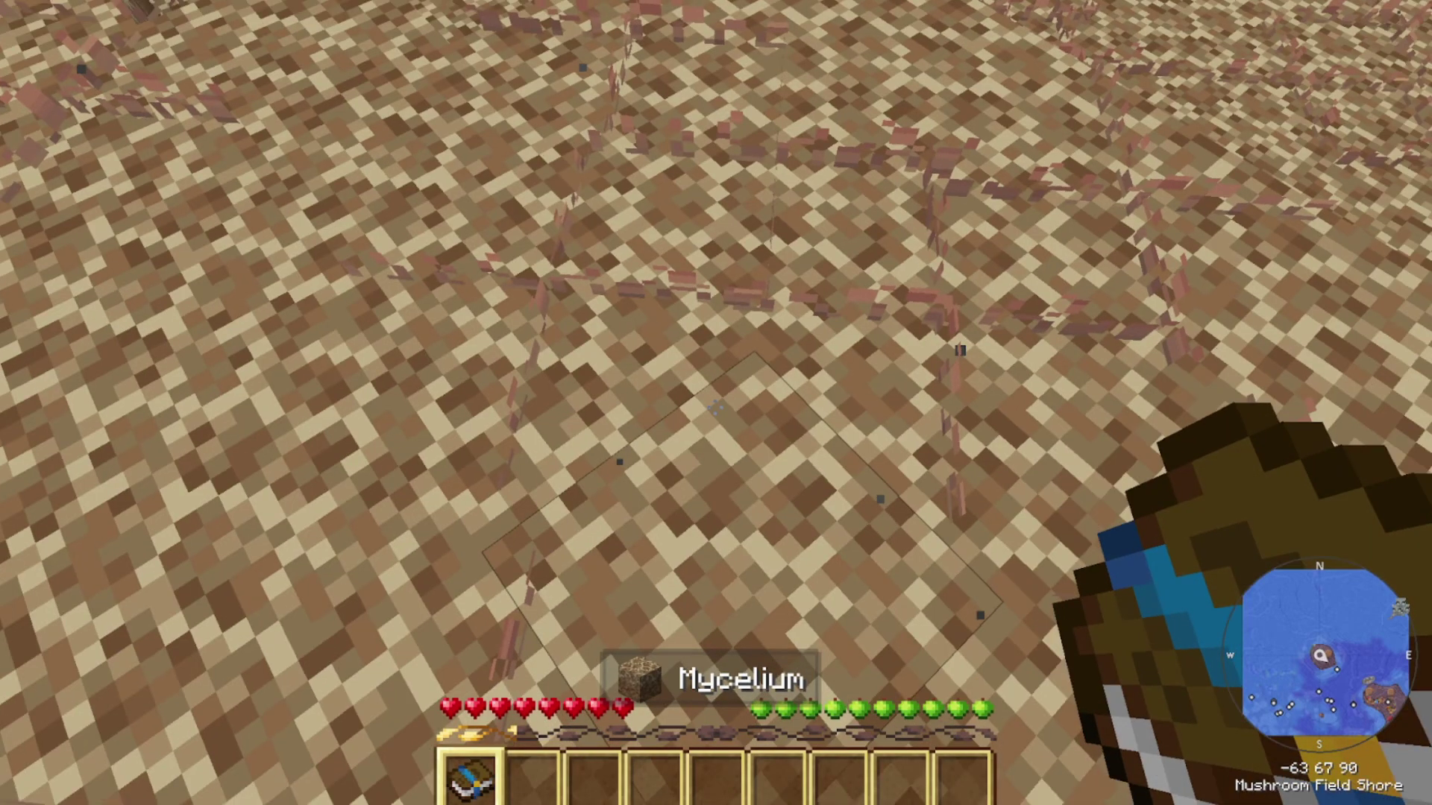
# Walk the character from the Mushroom Field Shore across the water and explore the Mushroom Fields island.
pyautogui.press('w')
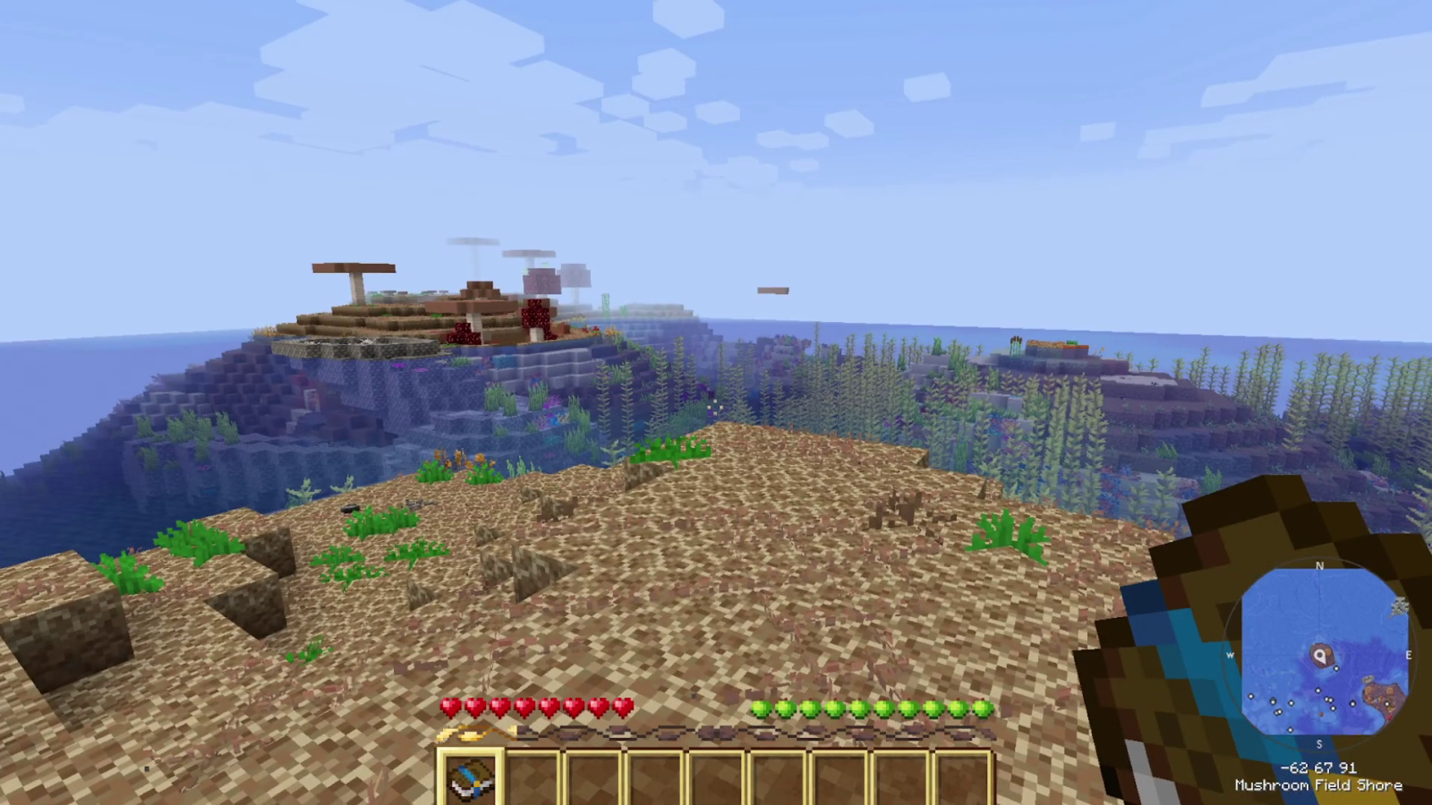
pyautogui.press('w')
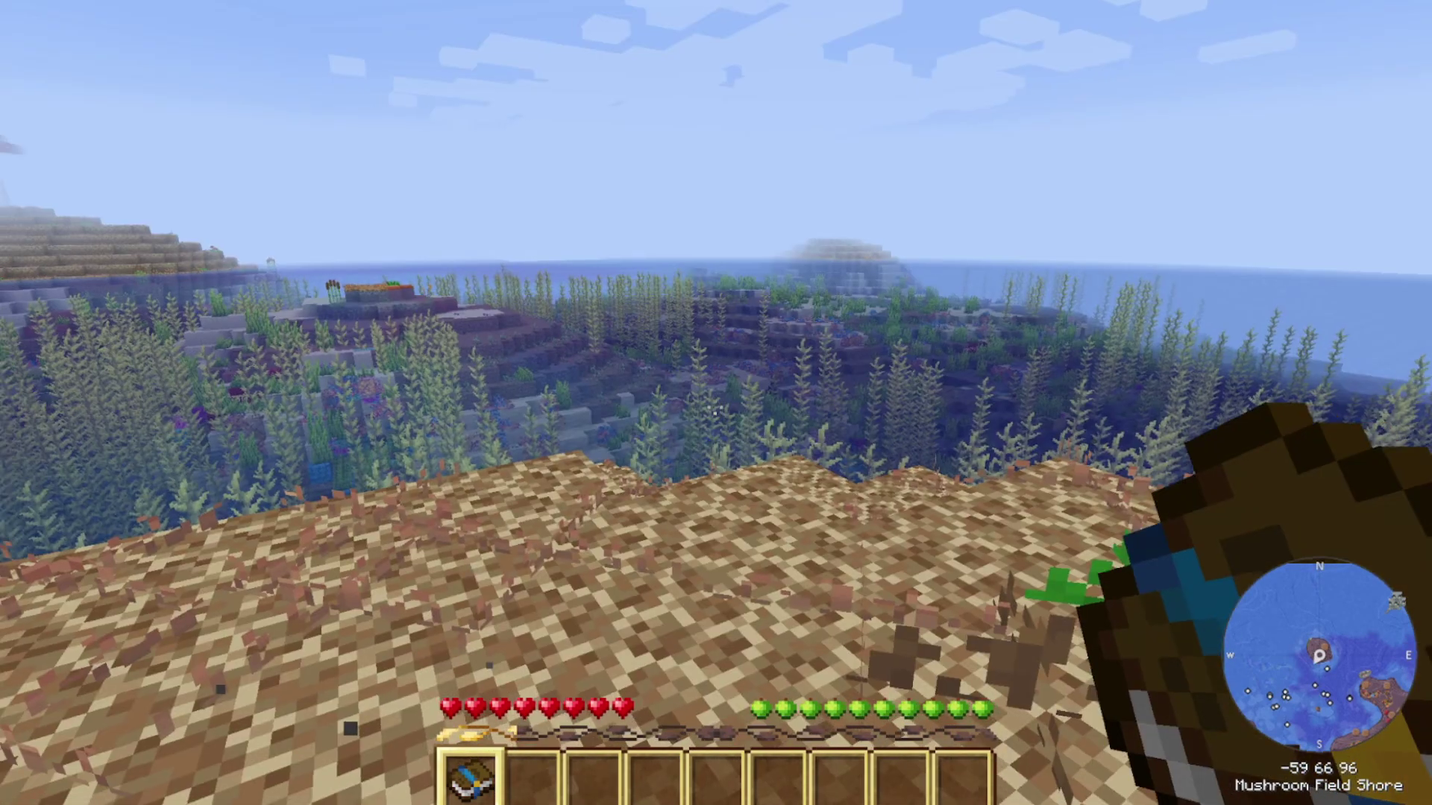
pyautogui.press('w')
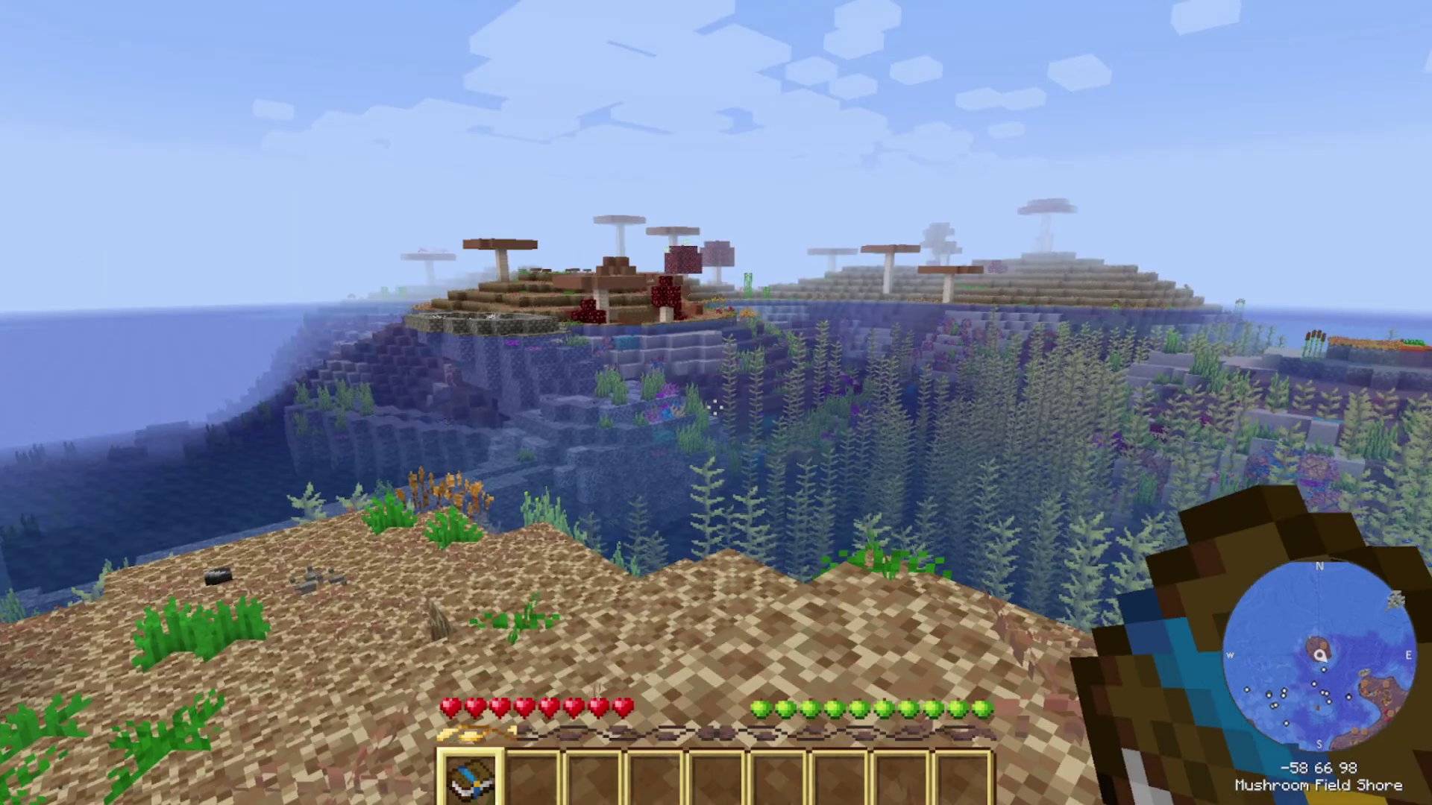
pyautogui.press('w')
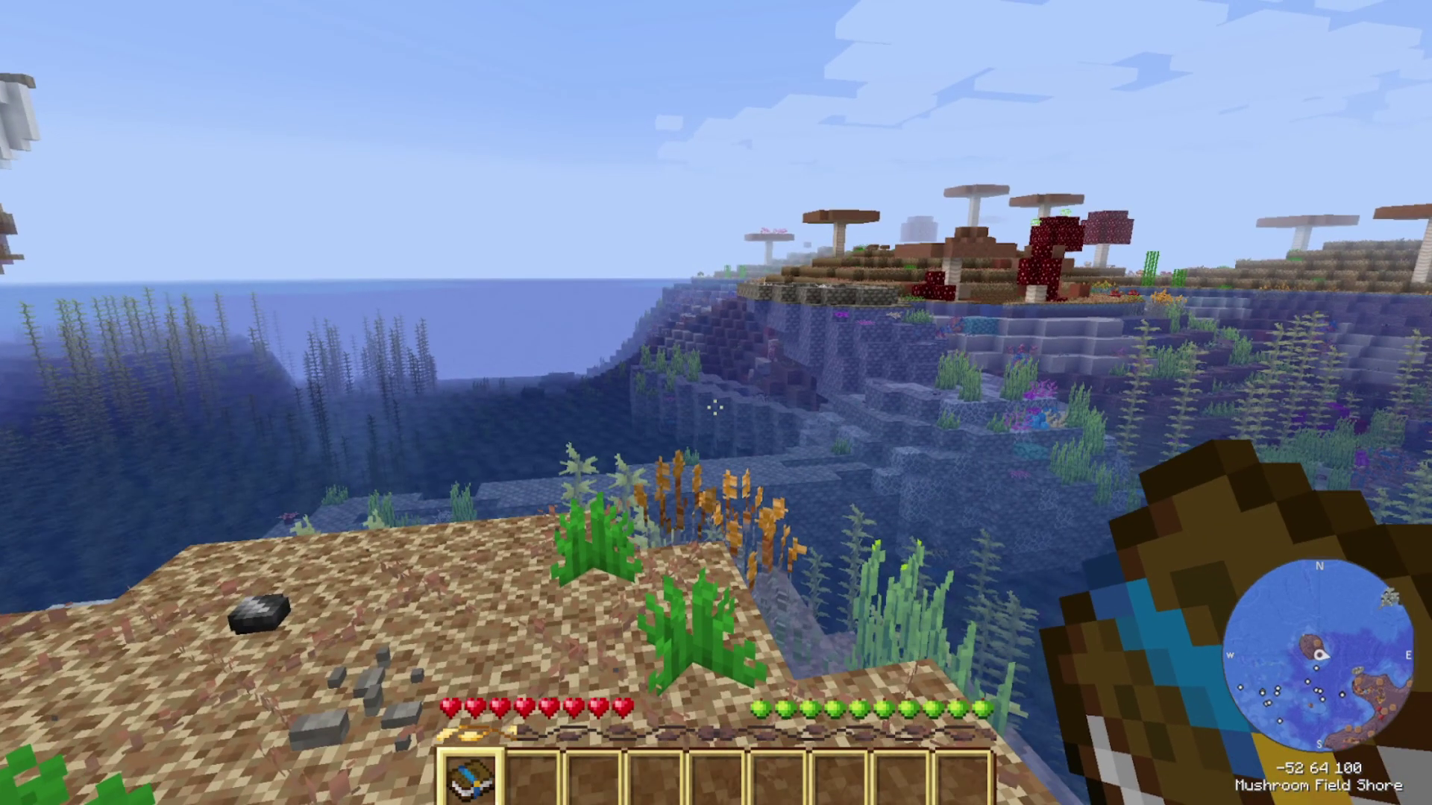
pyautogui.press('w')
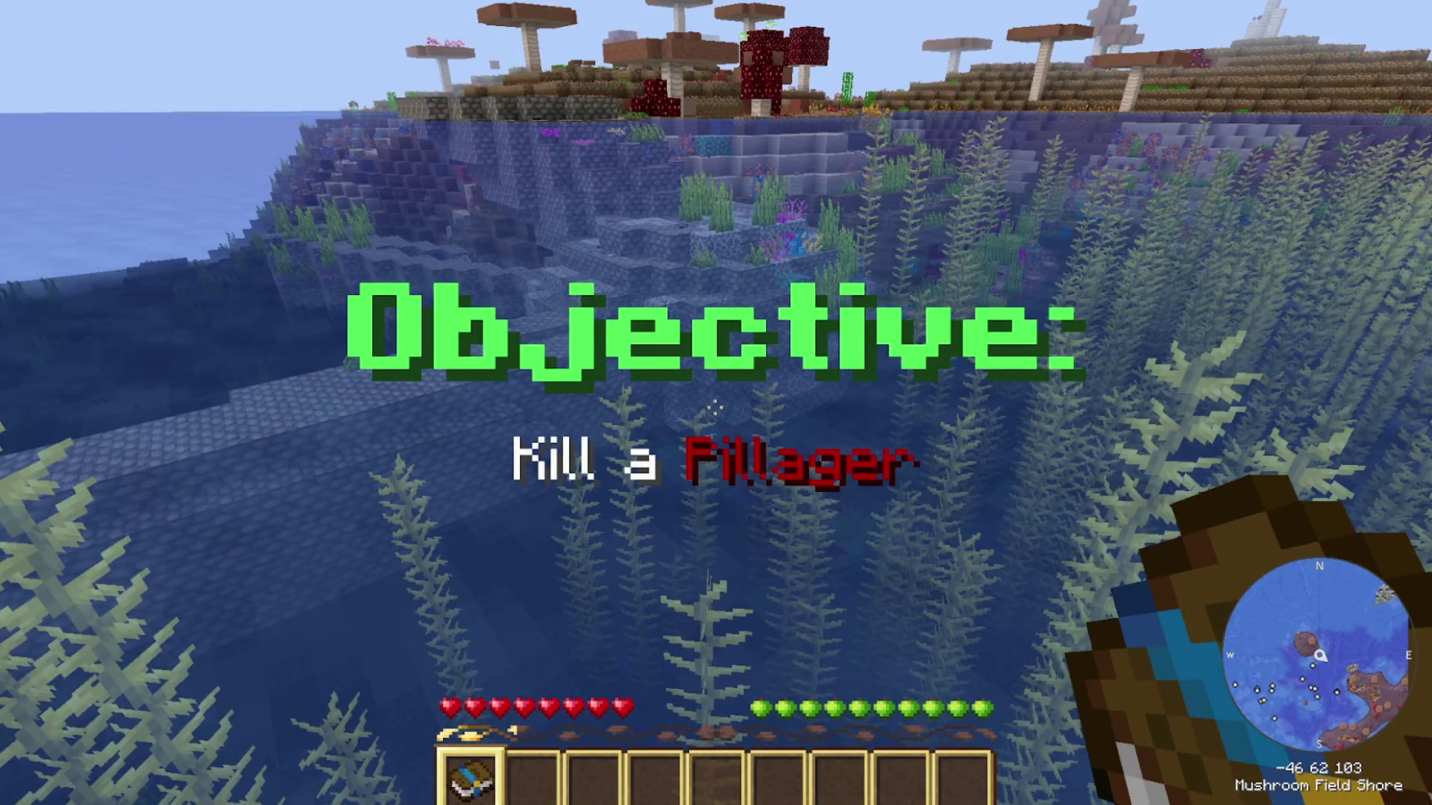
pyautogui.press('w')
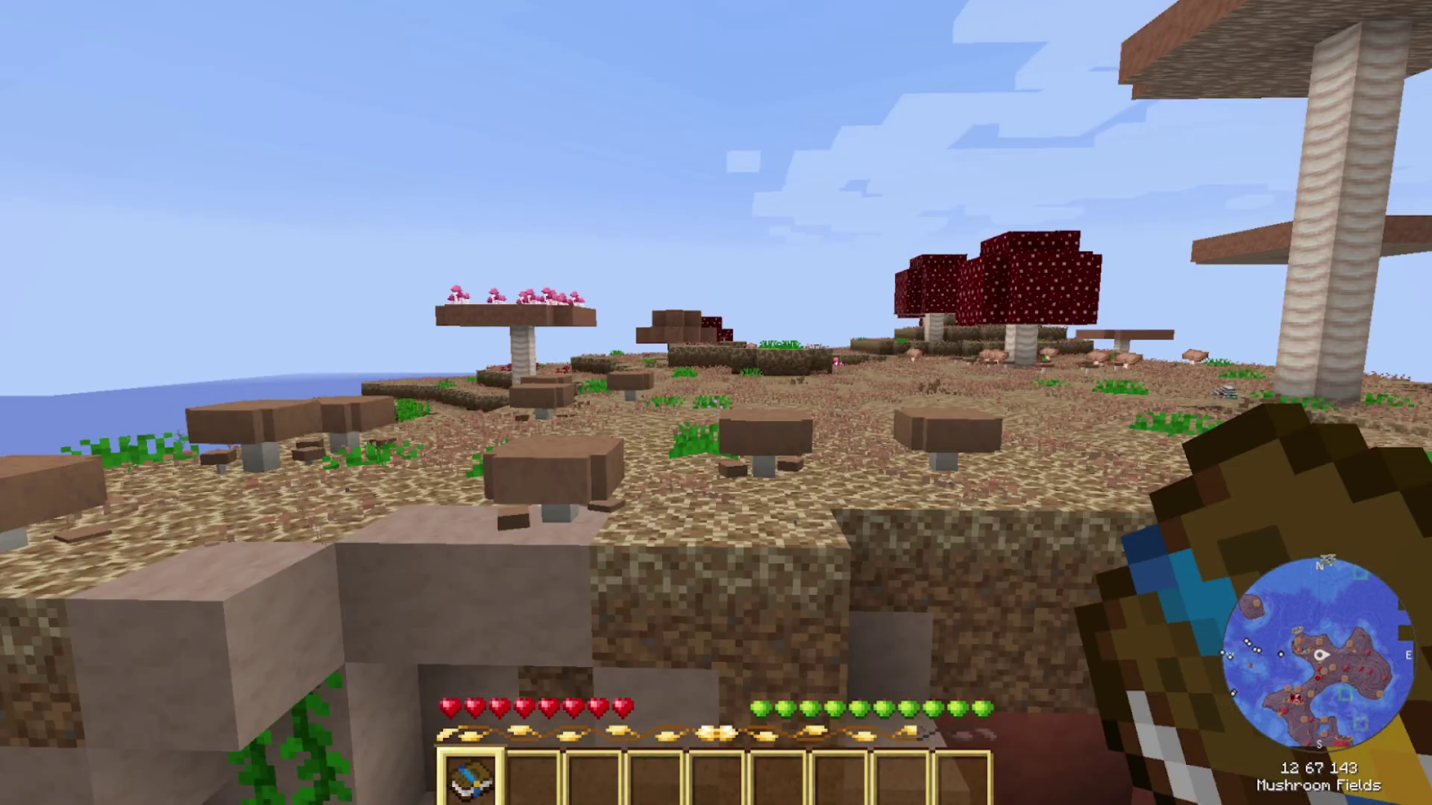
pyautogui.press('w')
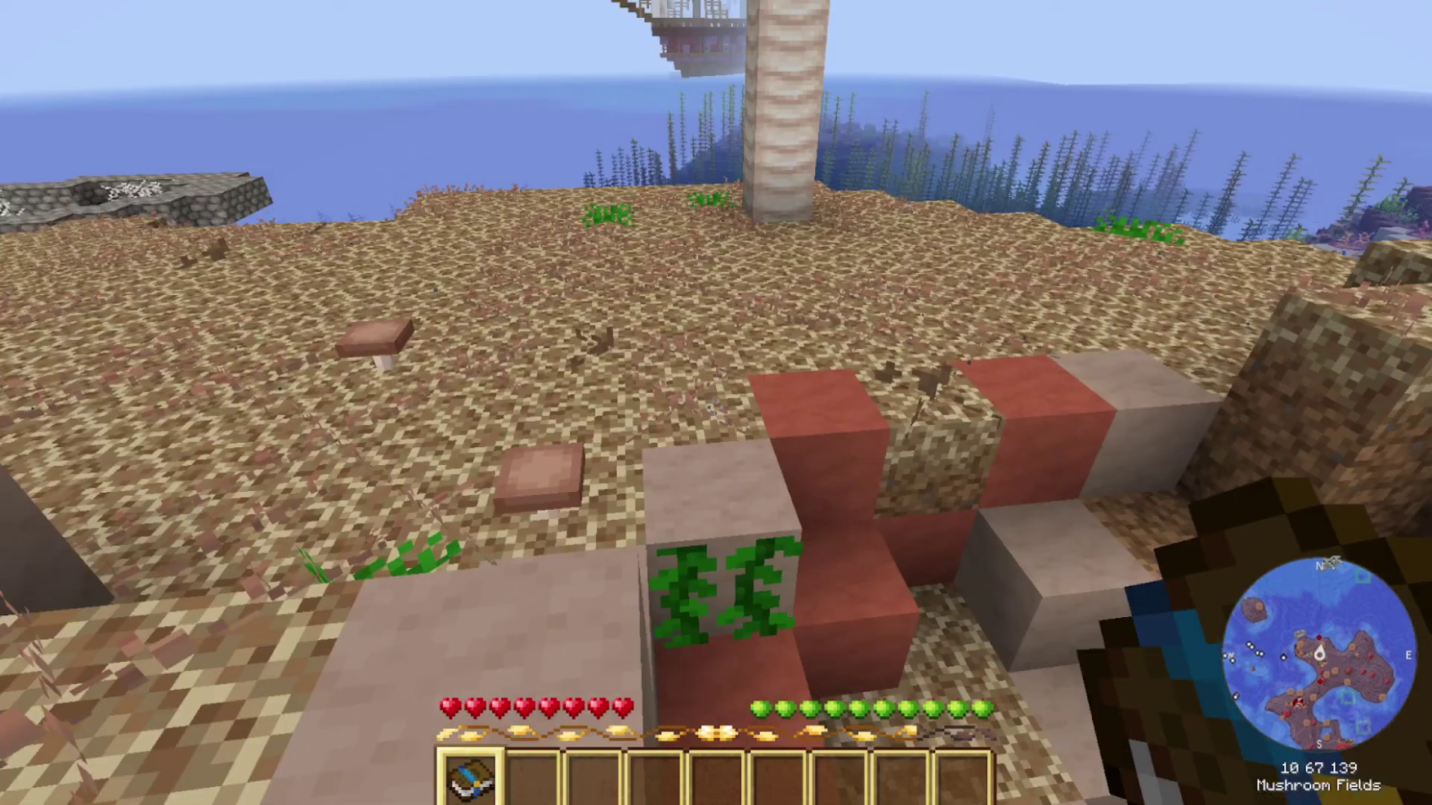
# Move the character a few blocks along the Mushroom Fields shore and switch the game from full screen to windowed mode.
pyautogui.press('w')
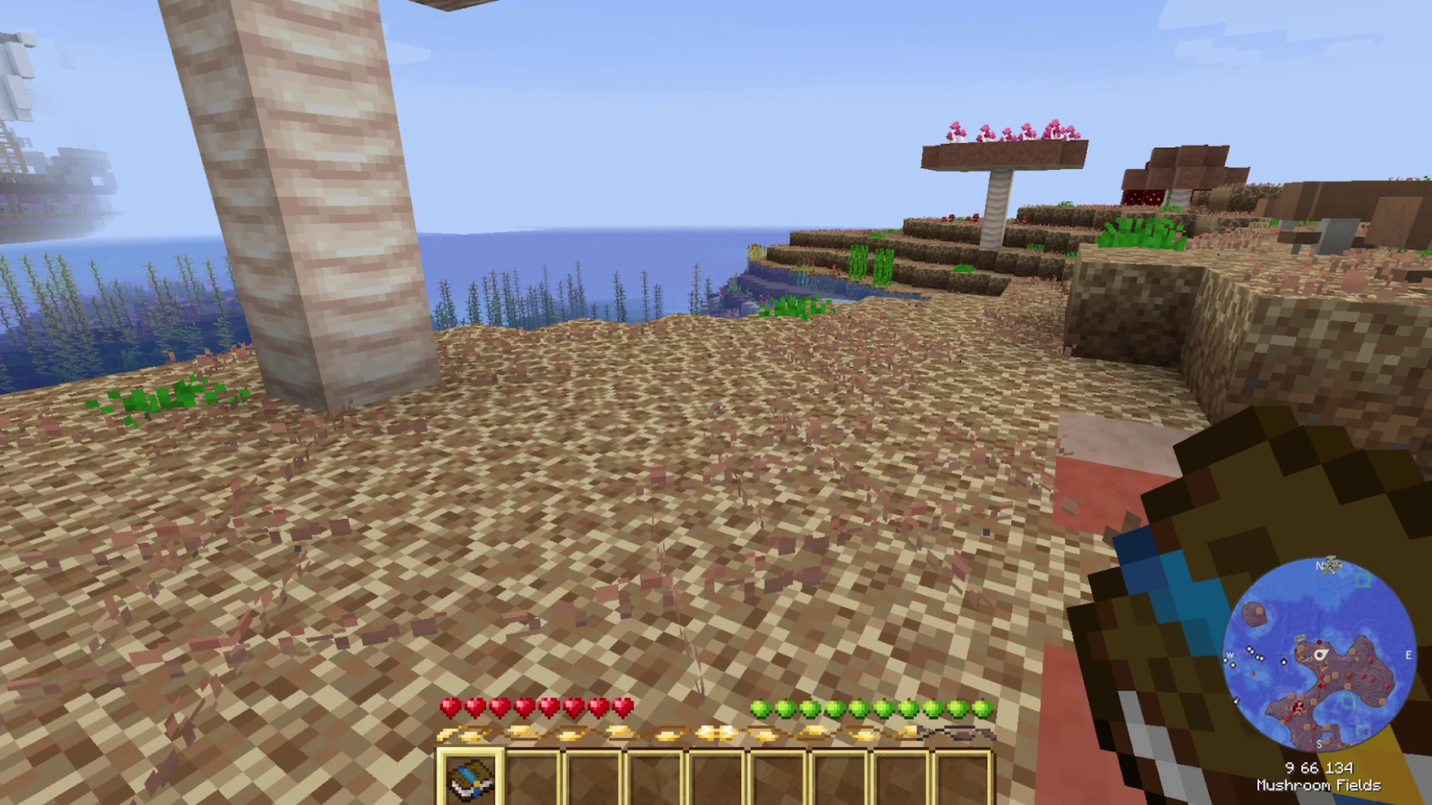
pyautogui.press('t')
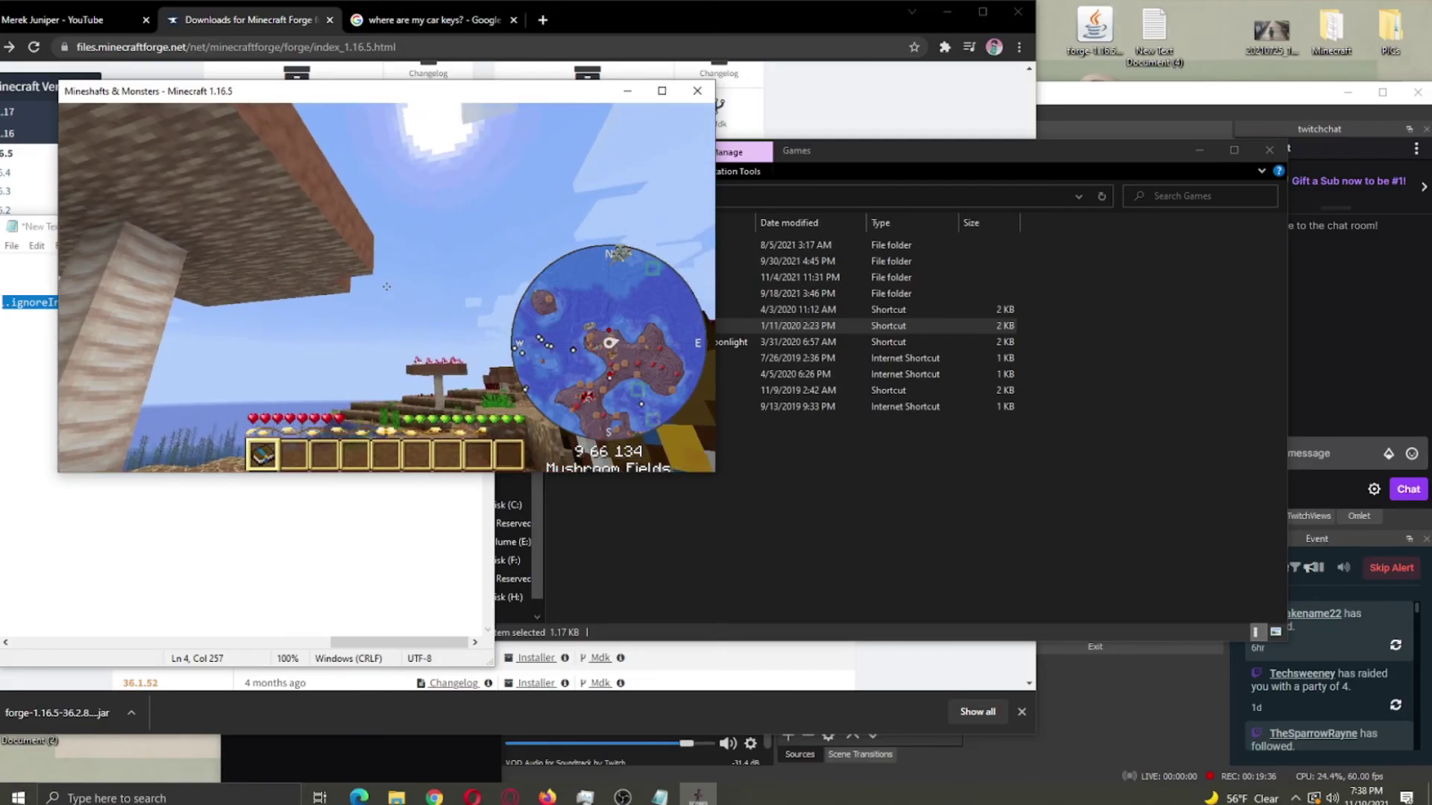
# Walk the character southeast across the Mushroom Fields island to about 29 67 154 and pause the game.
pyautogui.press('w')
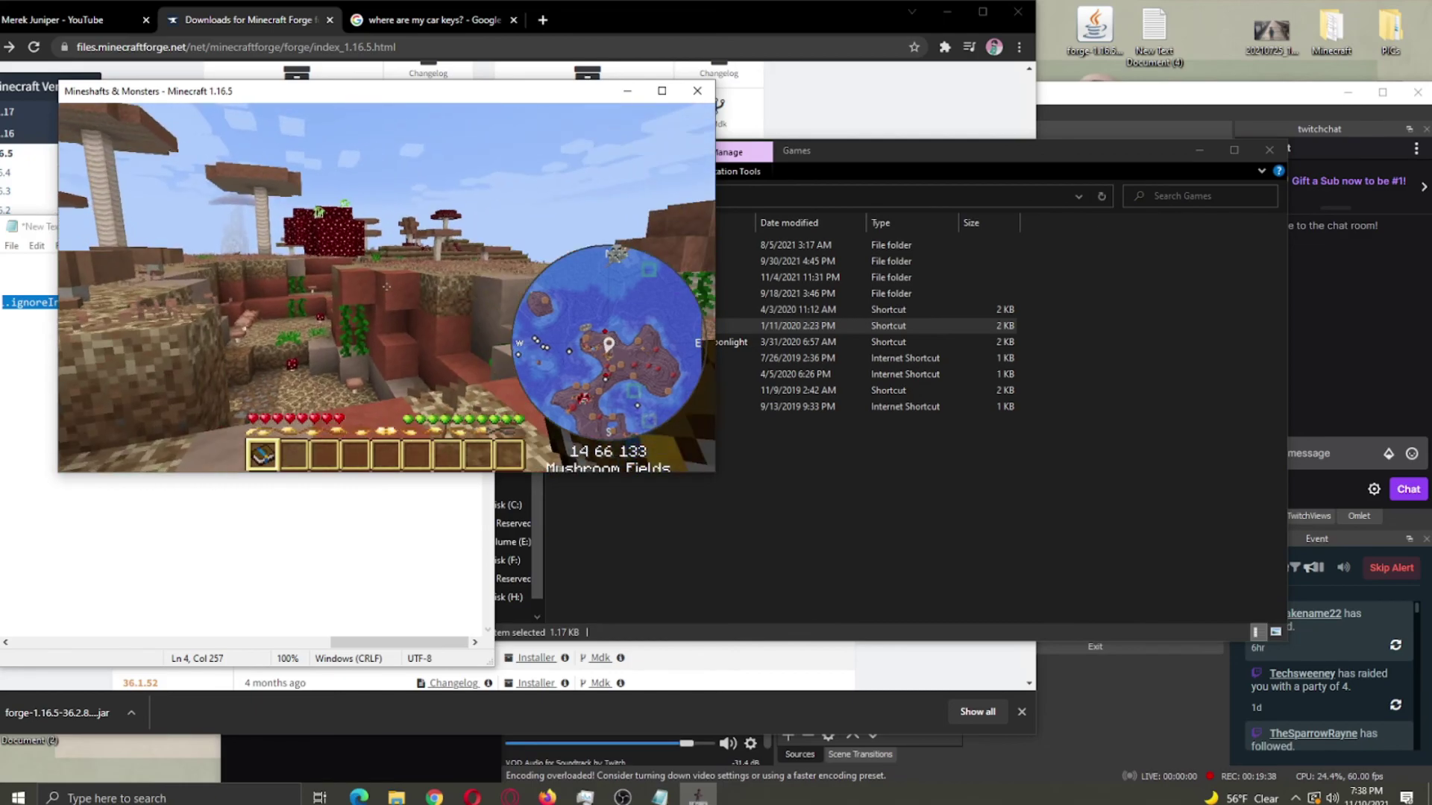
pyautogui.press('w')
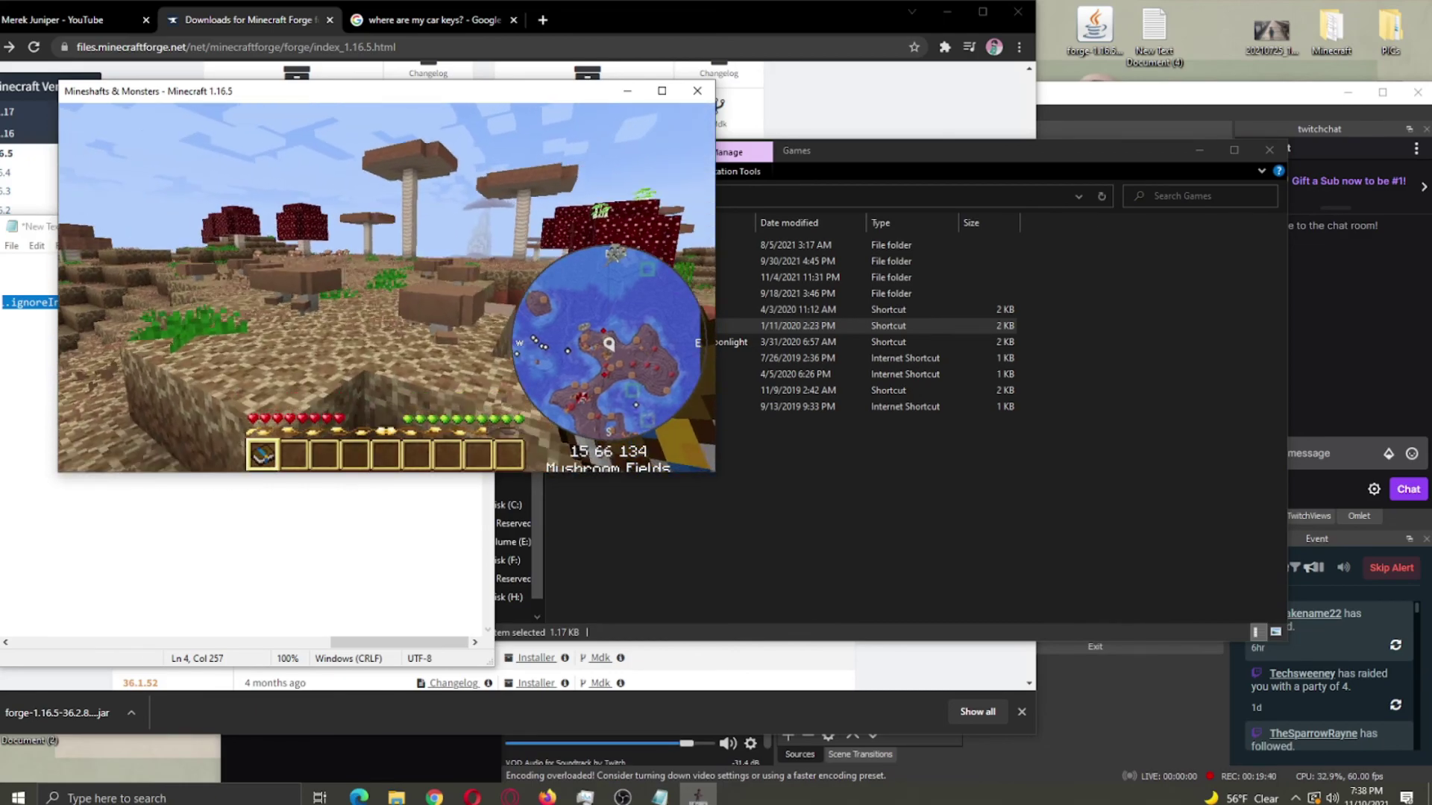
pyautogui.press('w')
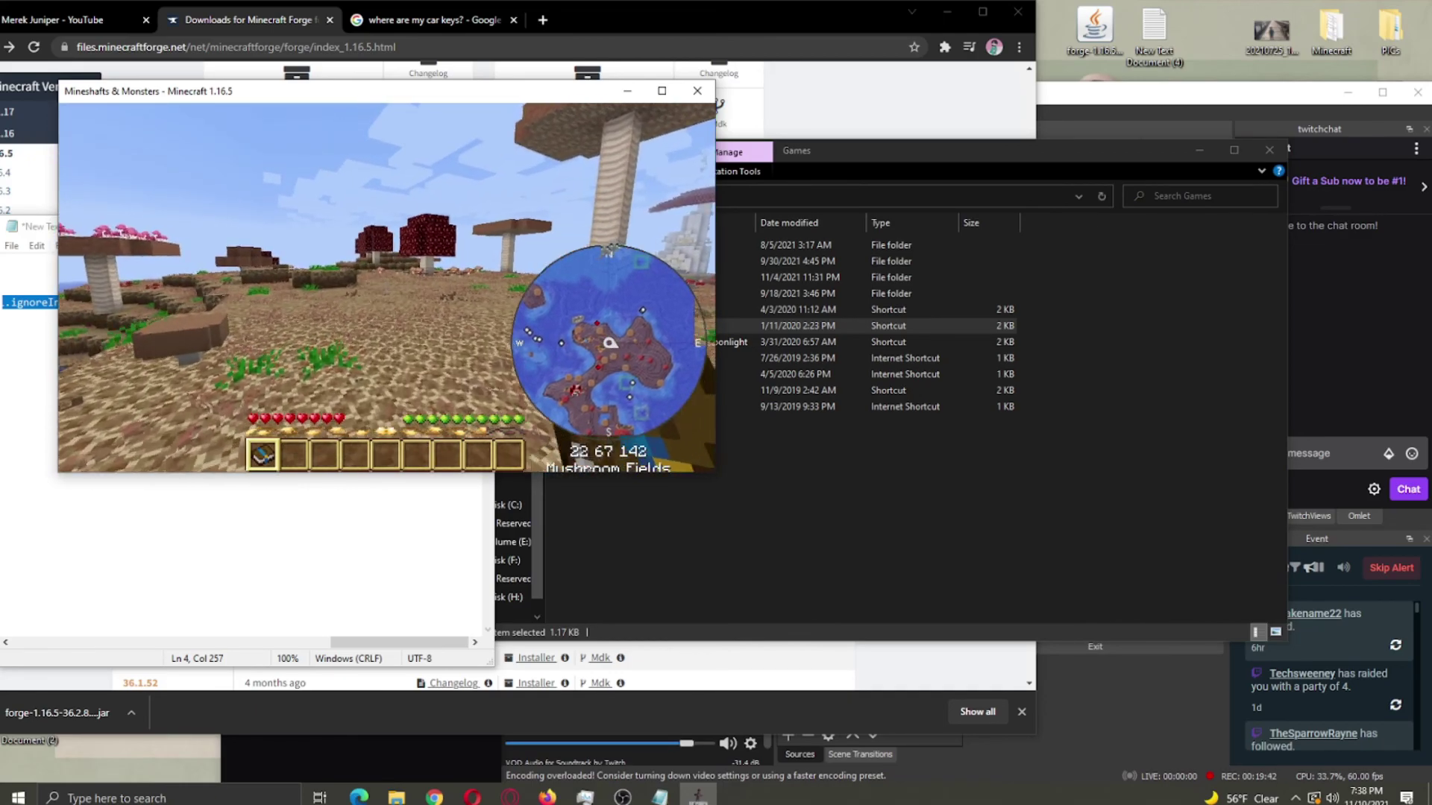
pyautogui.press('w')
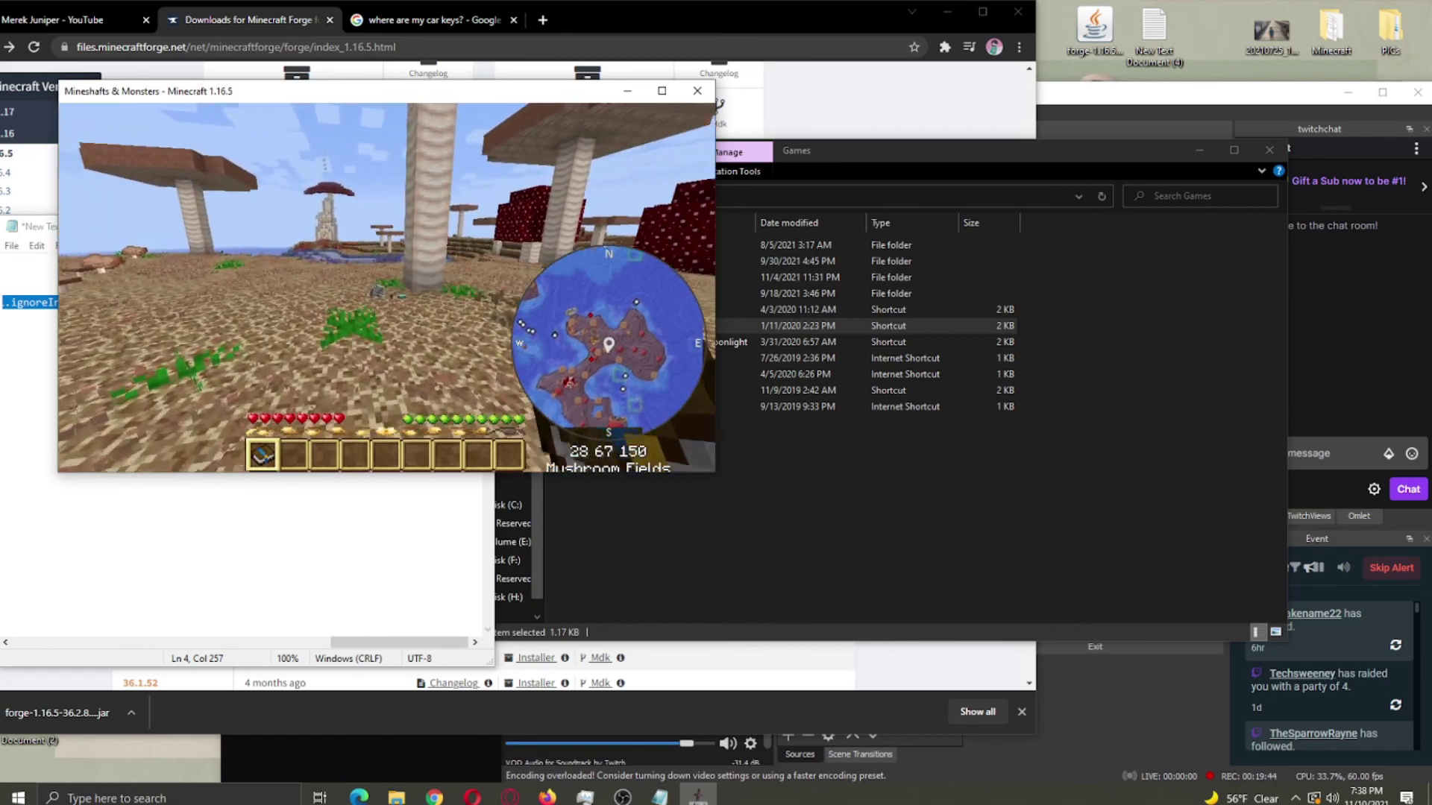
pyautogui.press('w')
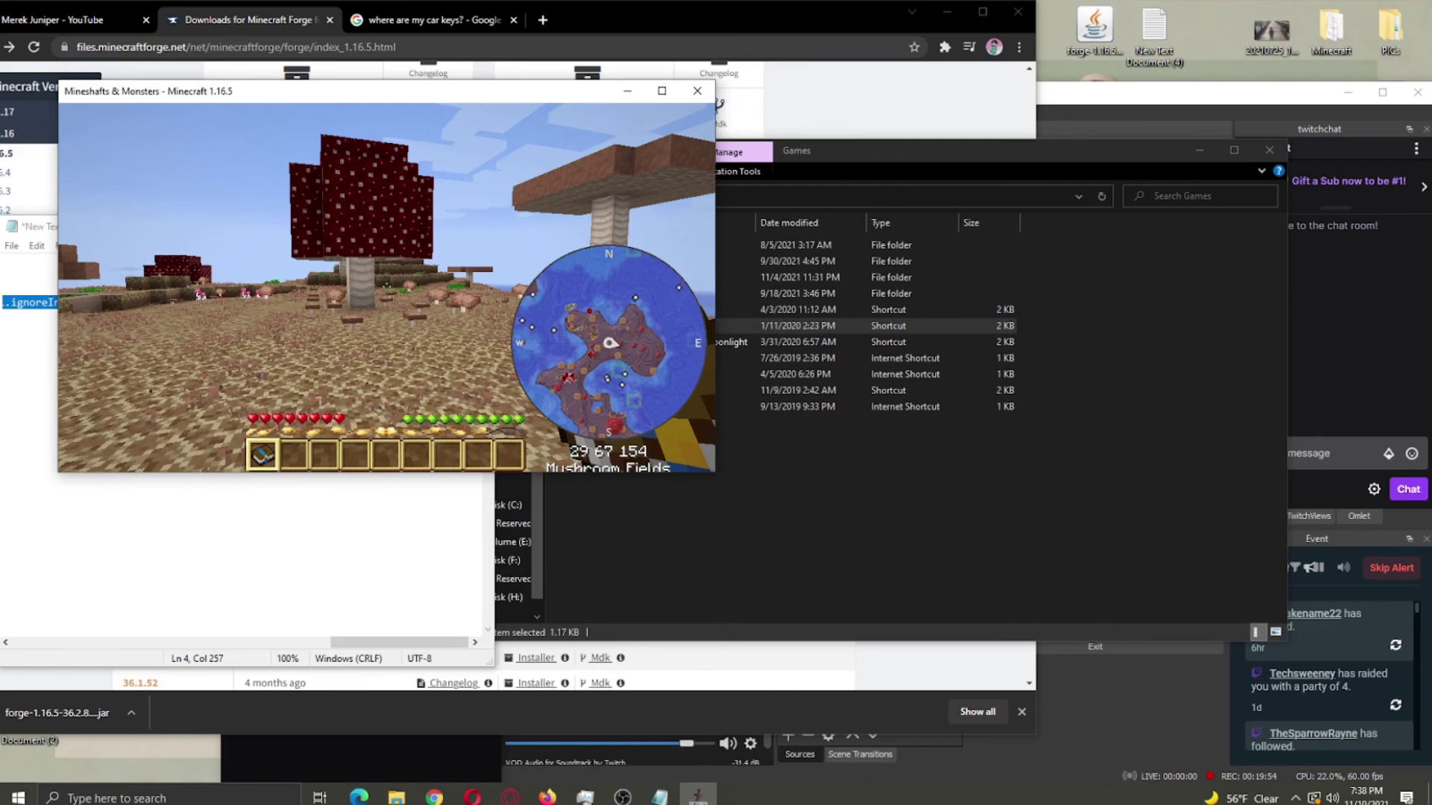
pyautogui.press('Escape')
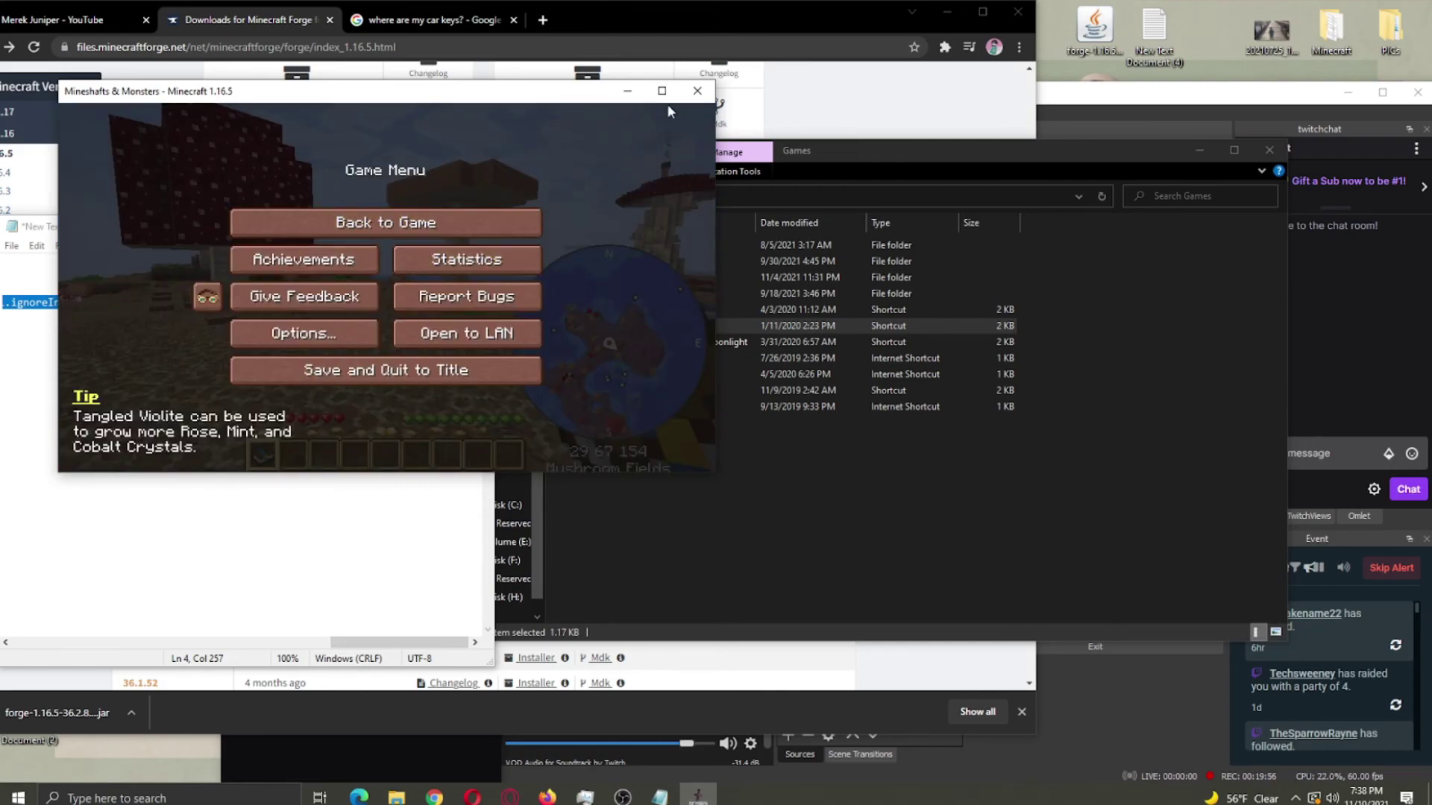